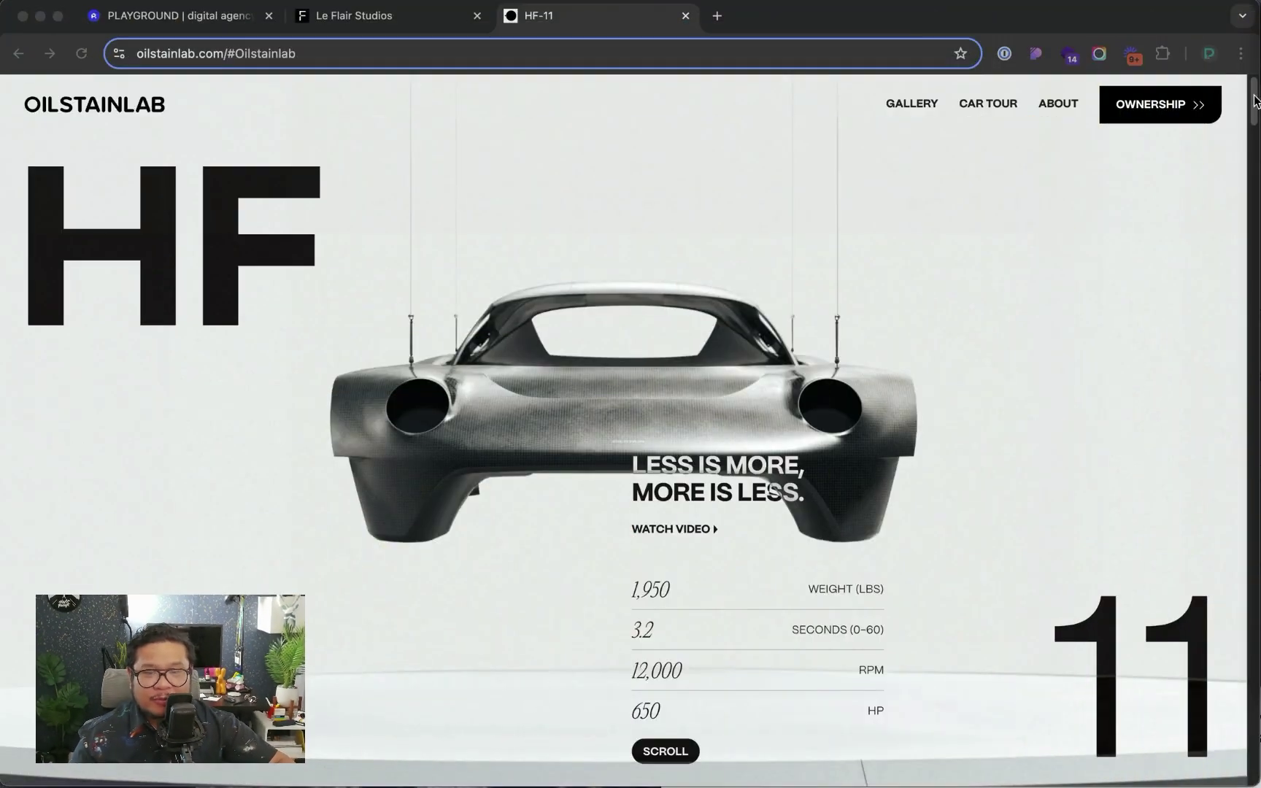
Examine the scroll-driven effects down the HF-11 car page and return to its beginning.
{"action": "mouse_move", "coordinate": [1254, 91]}
{"action": "left_mouse_down"}
{"action": "mouse_move", "coordinate": [1250, 138]}
{"action": "mouse_move", "coordinate": [1254, 117]}
{"action": "left_mouse_up"}
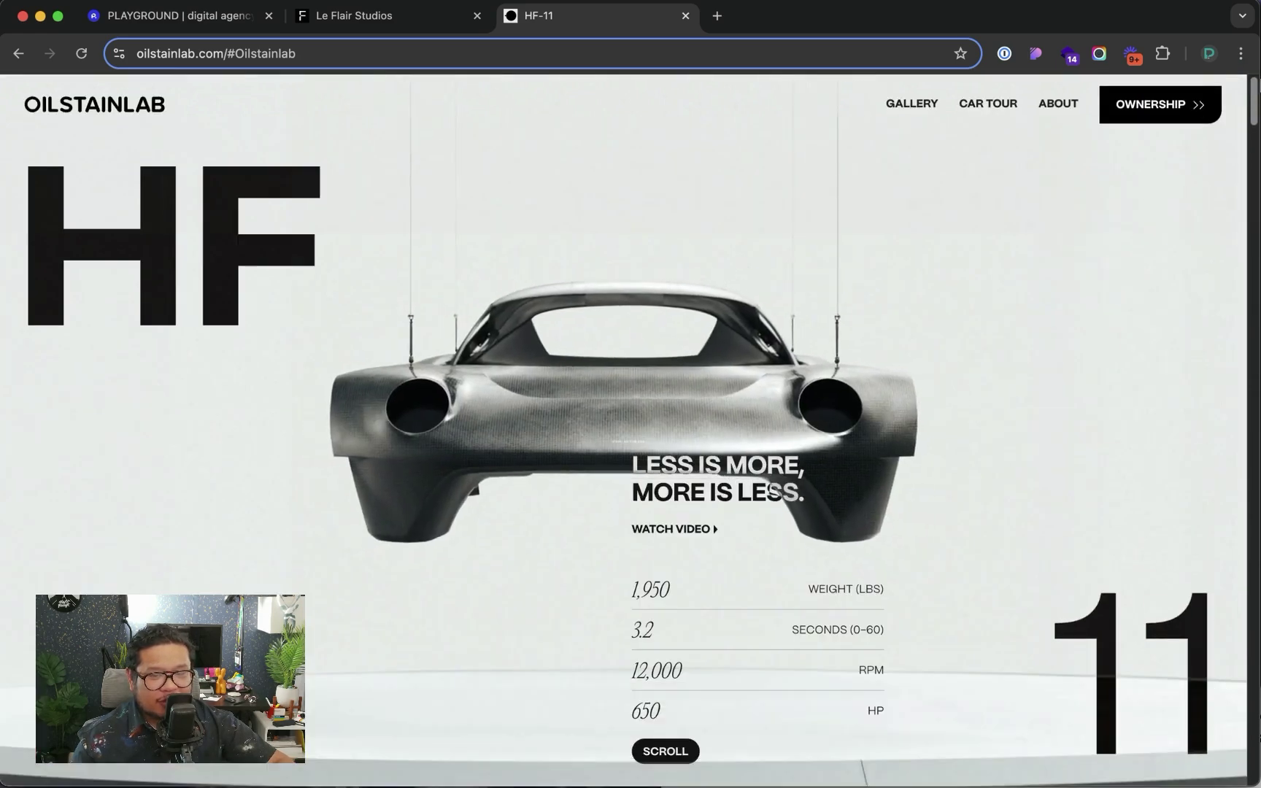
{"action": "scroll", "coordinate": [623, 438], "scroll_direction": "down", "scroll_amount": 3}
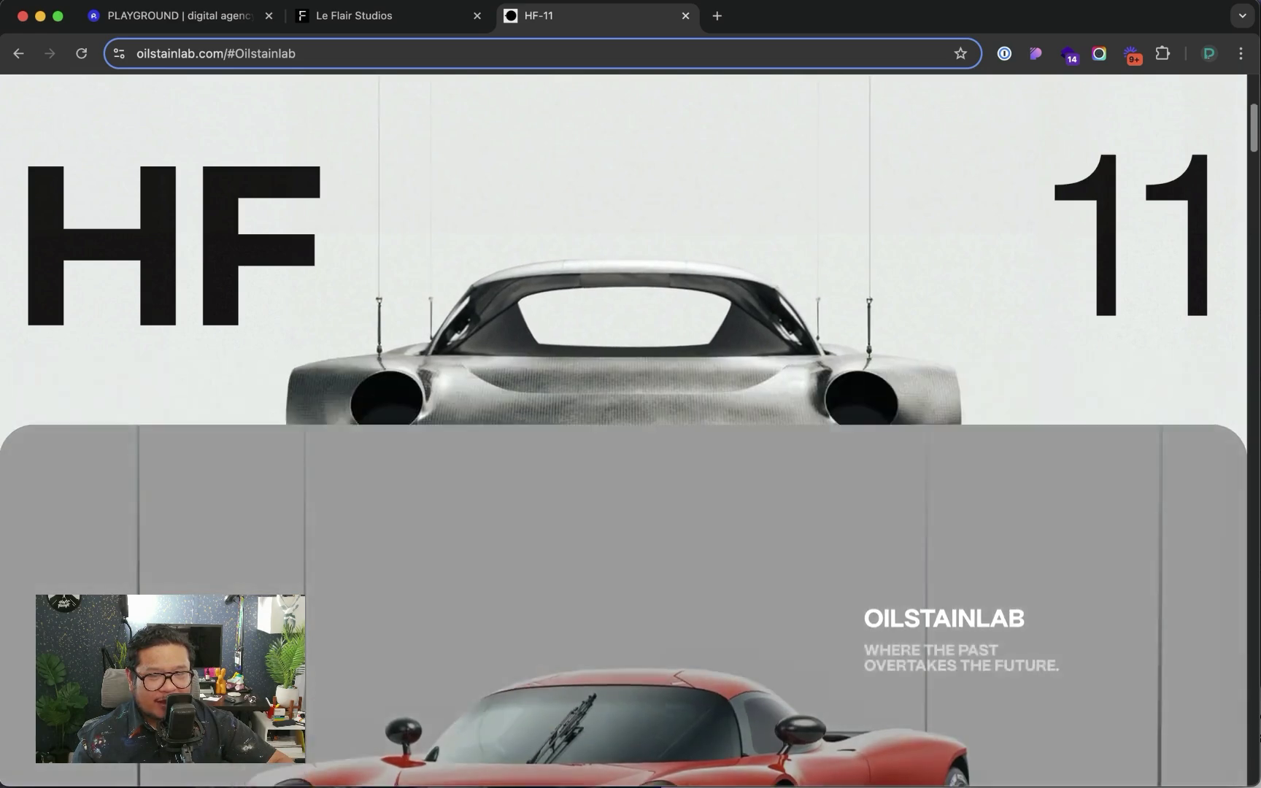
{"action": "left_click_drag", "start_coordinate": [1249, 93], "coordinate": [1257, 124]}
{"action": "scroll", "coordinate": [1257, 124], "scroll_direction": "down", "scroll_amount": 10}
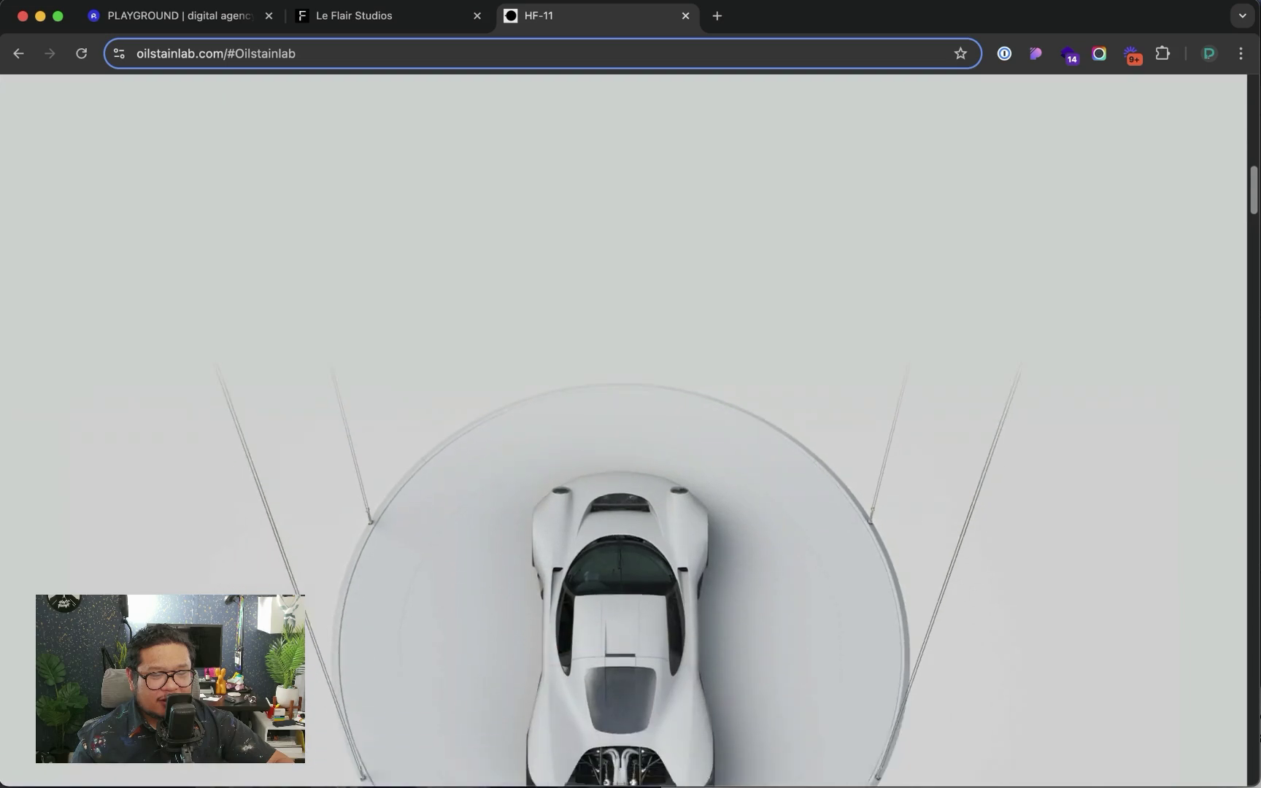
{"action": "left_click_drag", "start_coordinate": [1254, 192], "coordinate": [1220, 557]}
{"action": "mouse_move", "coordinate": [1214, 608]}
{"action": "left_mouse_down"}
{"action": "mouse_move", "coordinate": [1202, 687]}
{"action": "mouse_move", "coordinate": [1218, 614]}
{"action": "left_mouse_up"}
{"action": "left_click_drag", "start_coordinate": [1219, 513], "coordinate": [1214, 341]}
{"action": "left_click_drag", "start_coordinate": [1224, 270], "coordinate": [1230, 106]}
Look at the Le Flair Studios home page and the scroll effects on the PLAYGROUND agency page.
{"action": "left_click", "coordinate": [442, 16]}
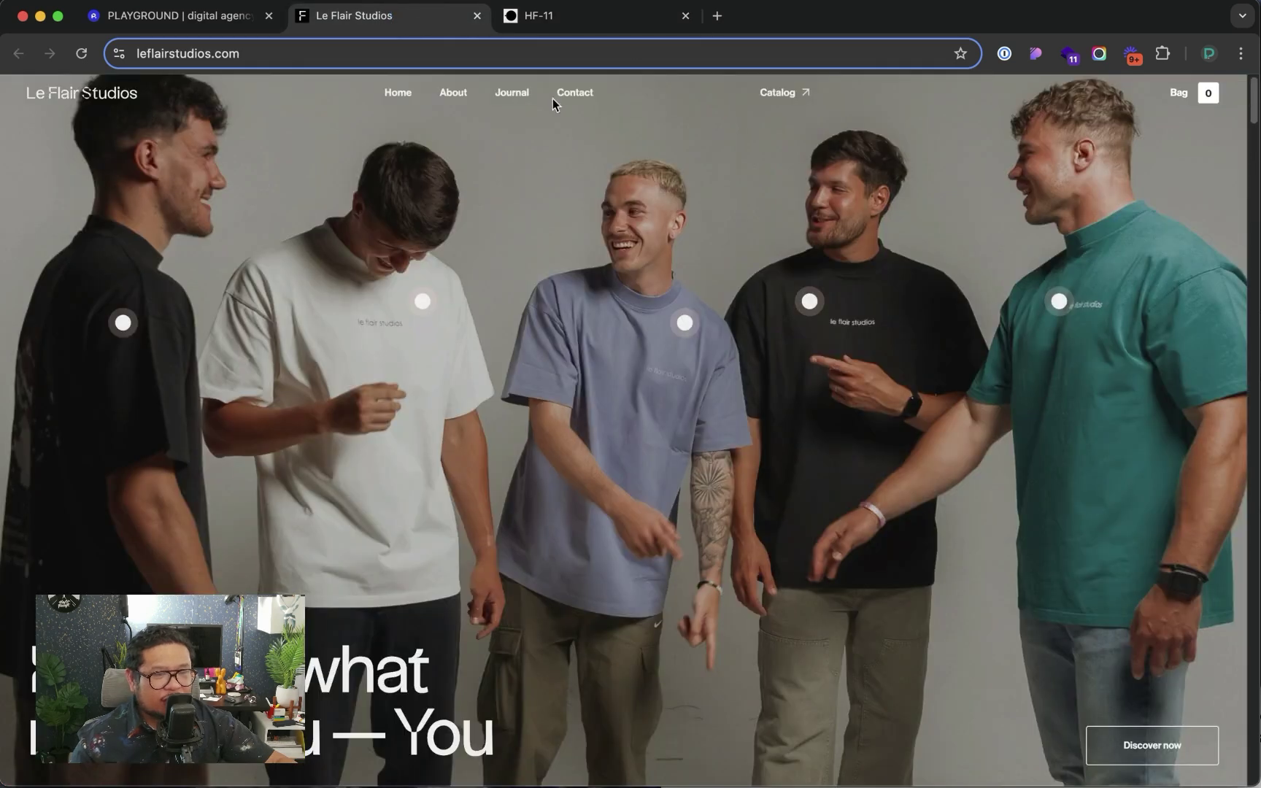
{"action": "mouse_move", "coordinate": [1253, 90]}
{"action": "left_mouse_down"}
{"action": "mouse_move", "coordinate": [1230, 346]}
{"action": "mouse_move", "coordinate": [1233, 90]}
{"action": "left_mouse_up"}
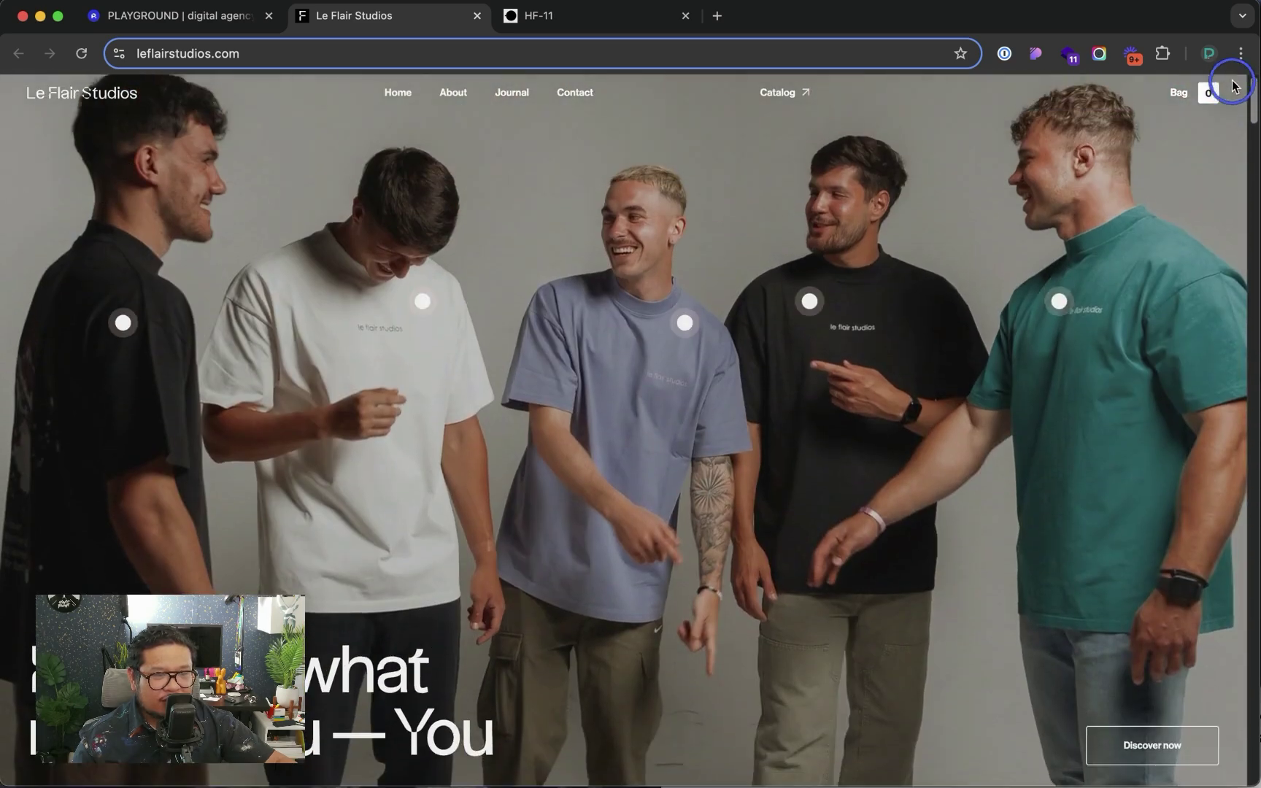
{"action": "left_click", "coordinate": [203, 22]}
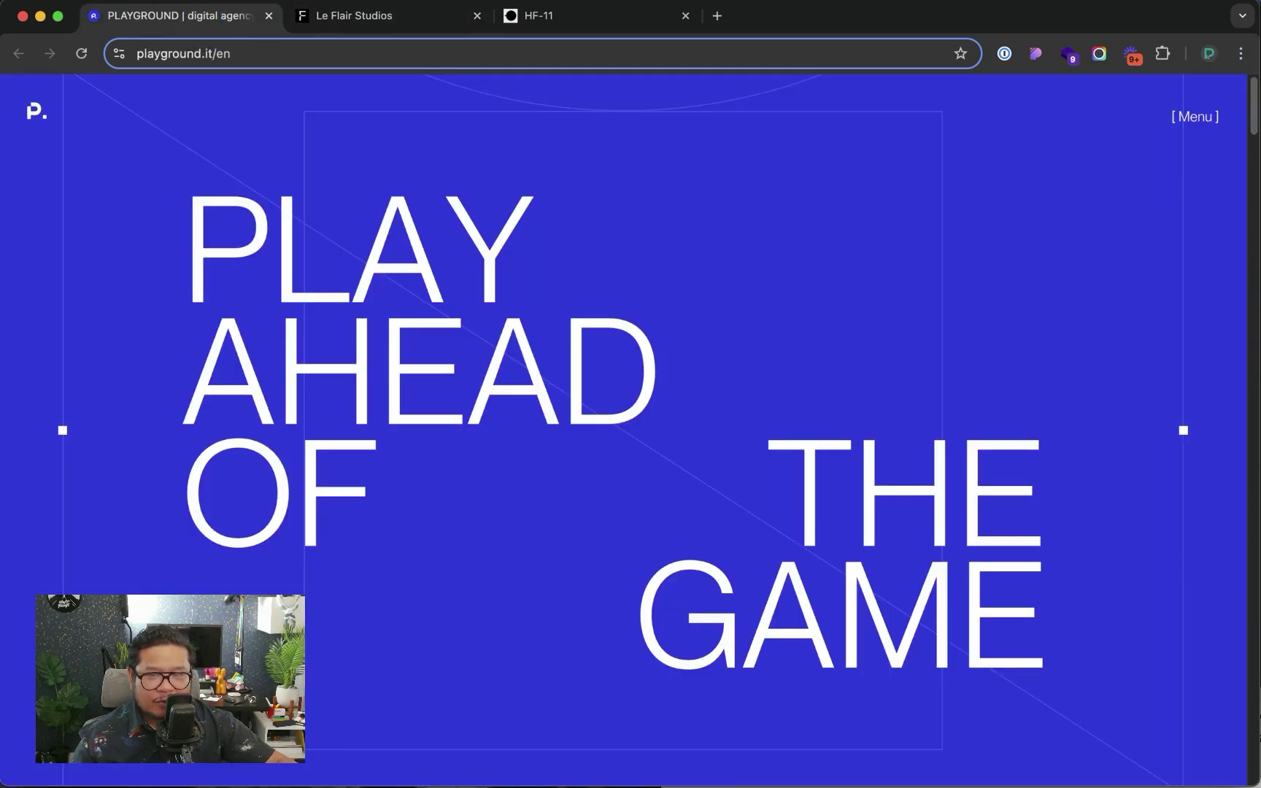
{"action": "left_click_drag", "start_coordinate": [1253, 108], "coordinate": [1254, 241]}
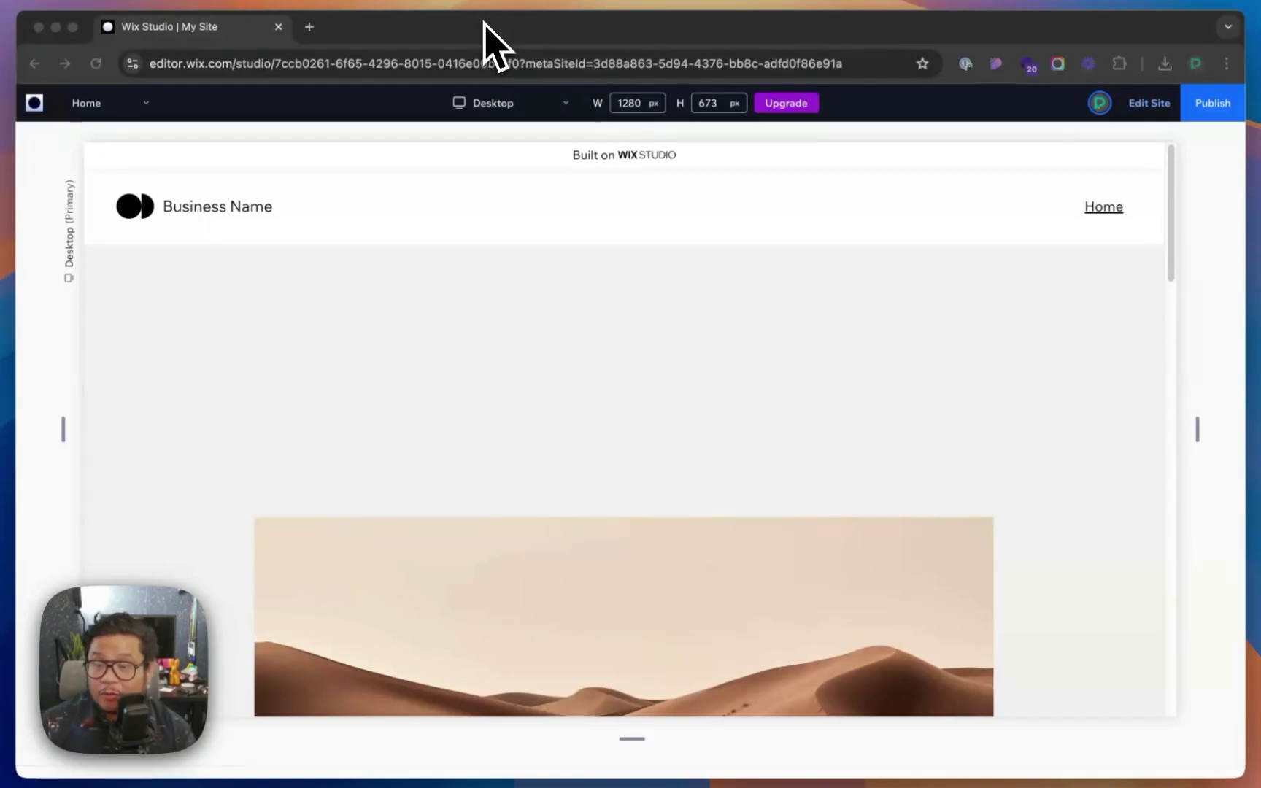
Switch to Wix Studio, examine the scroll effect on the desert image in the site preview, and return to editing.
{"action": "left_click_drag", "start_coordinate": [1171, 161], "coordinate": [1183, 332]}
{"action": "left_click_drag", "start_coordinate": [1183, 236], "coordinate": [1180, 367]}
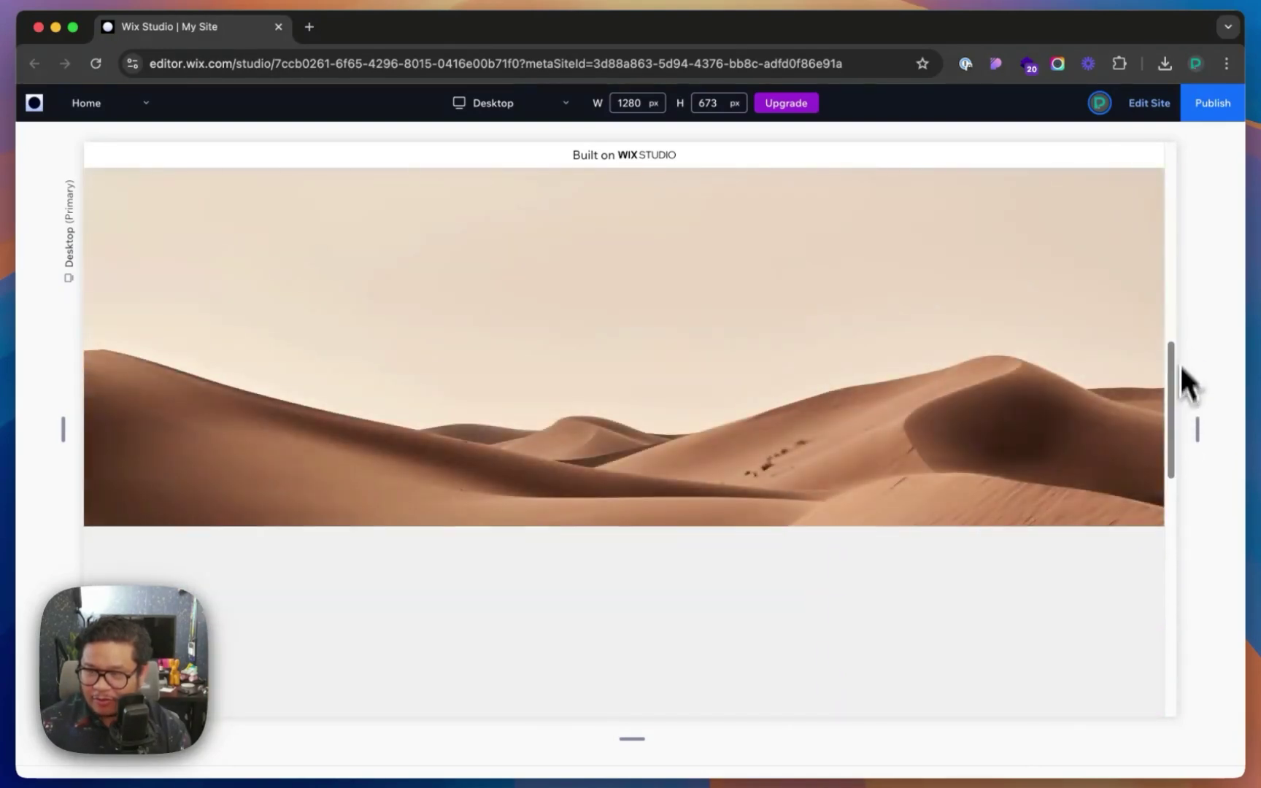
{"action": "left_click_drag", "start_coordinate": [1178, 241], "coordinate": [1183, 148]}
{"action": "left_click", "coordinate": [1168, 119]}
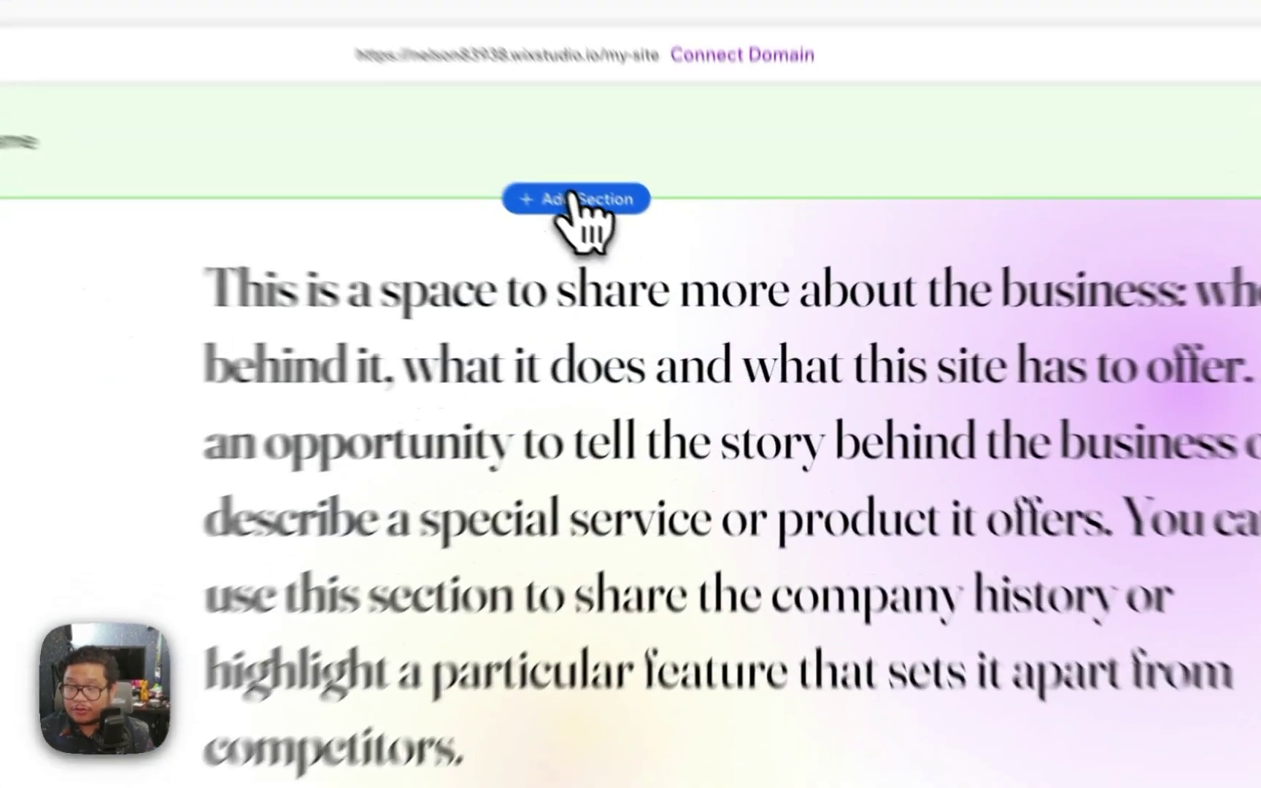
Add a blank section directly below the header and insert a Container element in it.
{"action": "left_click", "coordinate": [647, 254]}
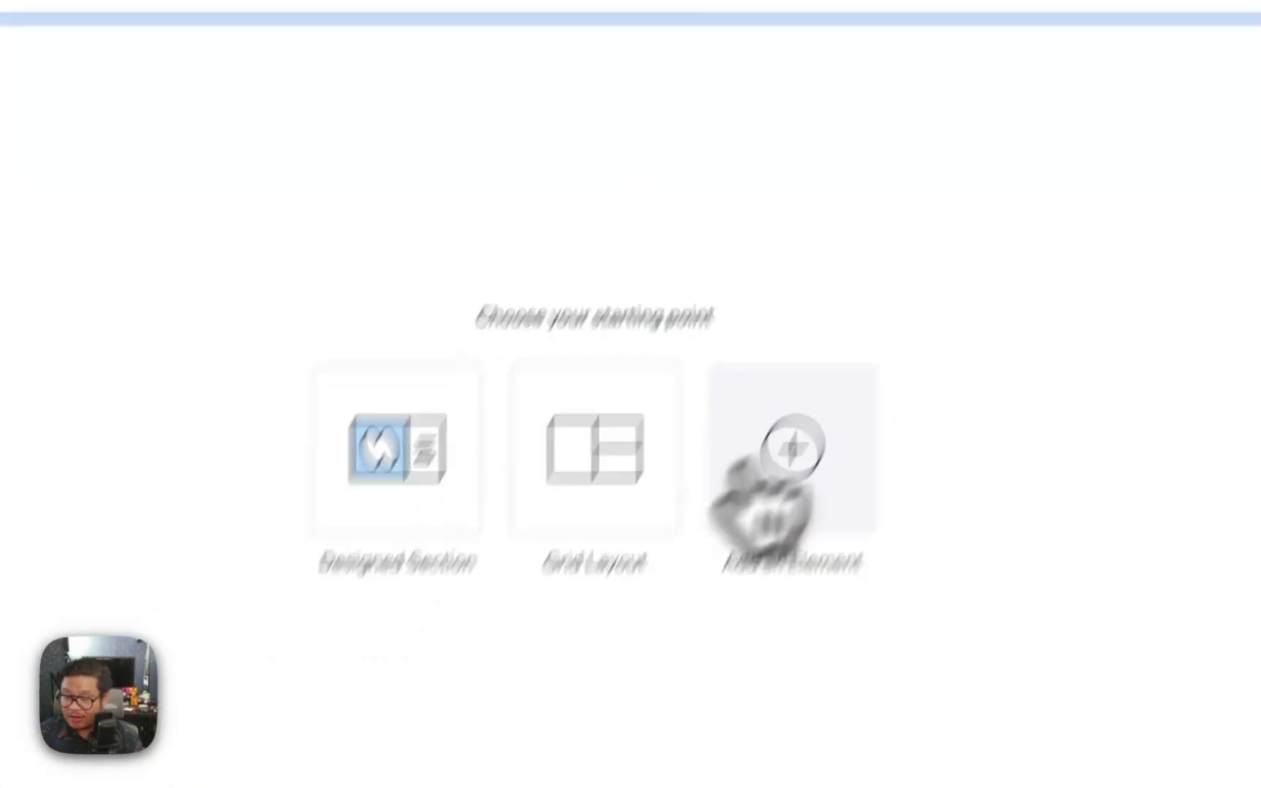
{"action": "left_click", "coordinate": [920, 296]}
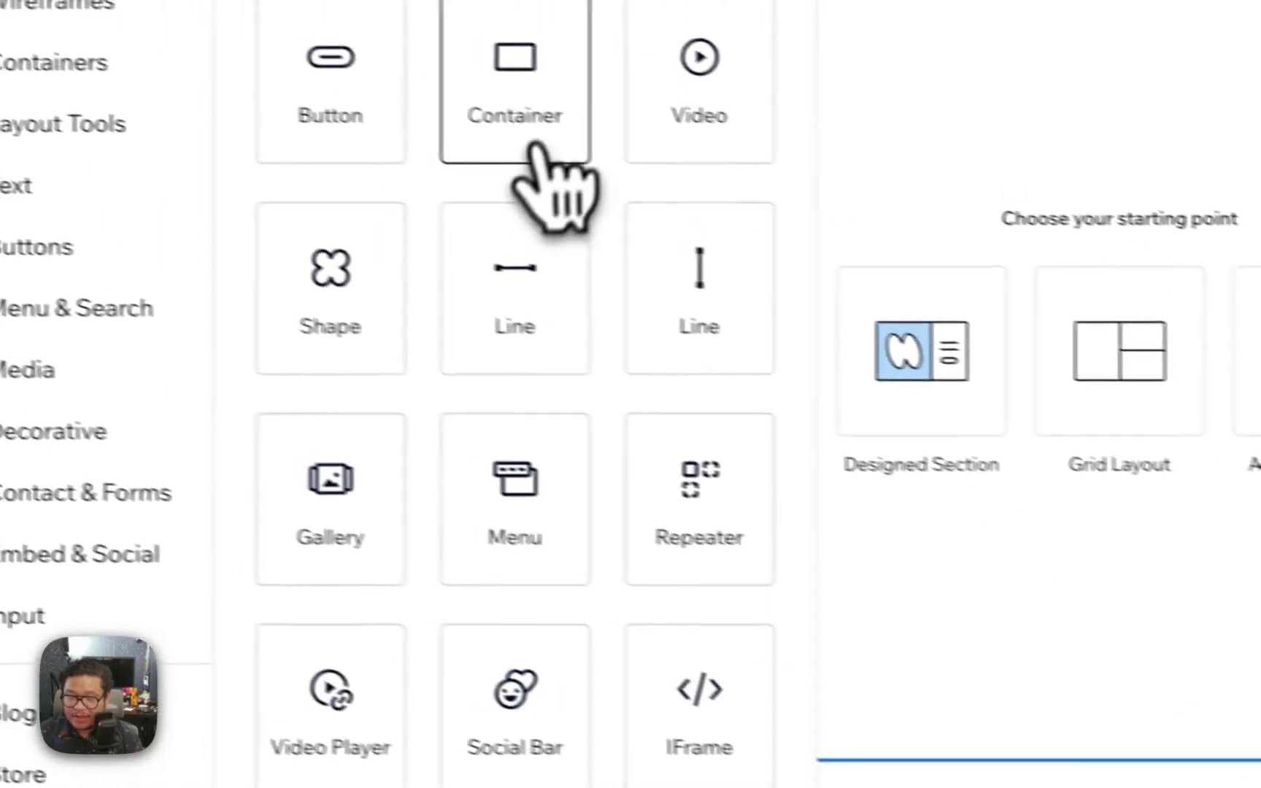
{"action": "left_click", "coordinate": [365, 201]}
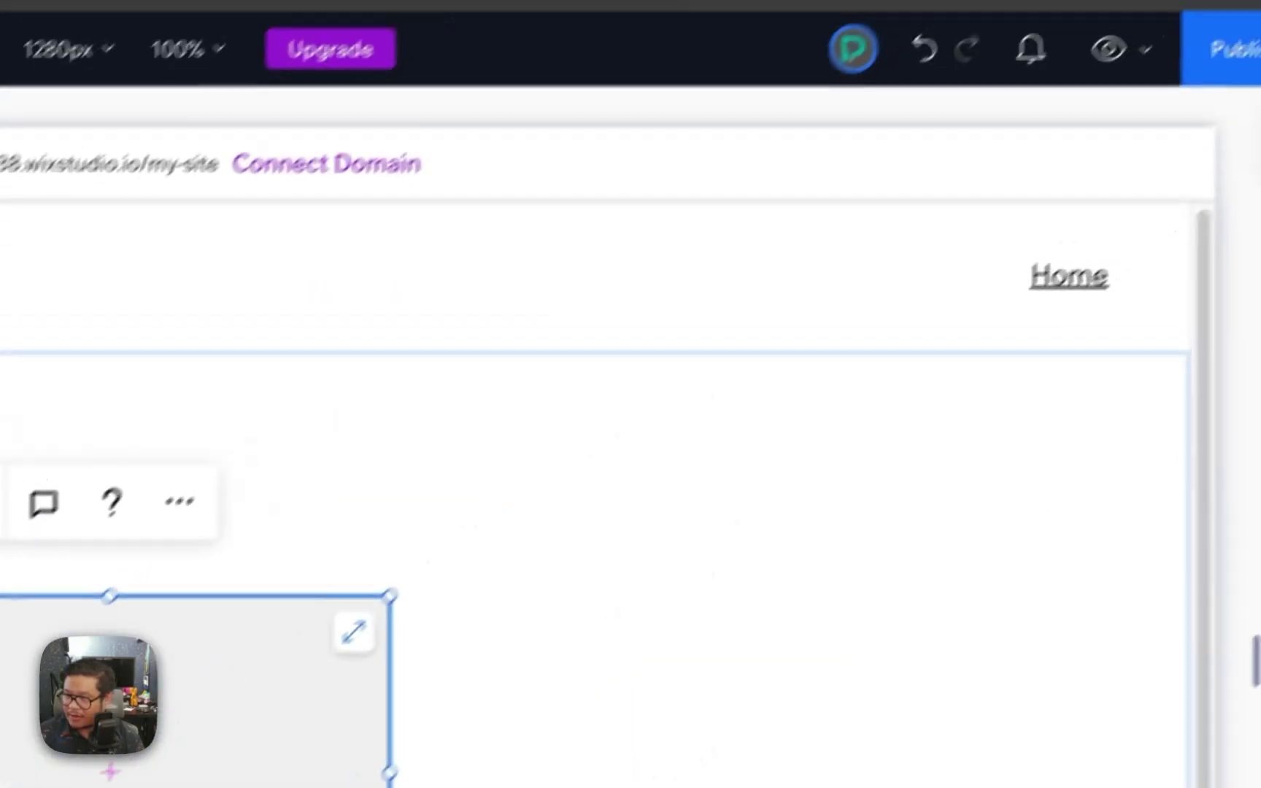
Turn on advanced size settings for the container and set its width to 100% and height to 300 vh.
{"action": "mouse_move", "coordinate": [1157, 408]}
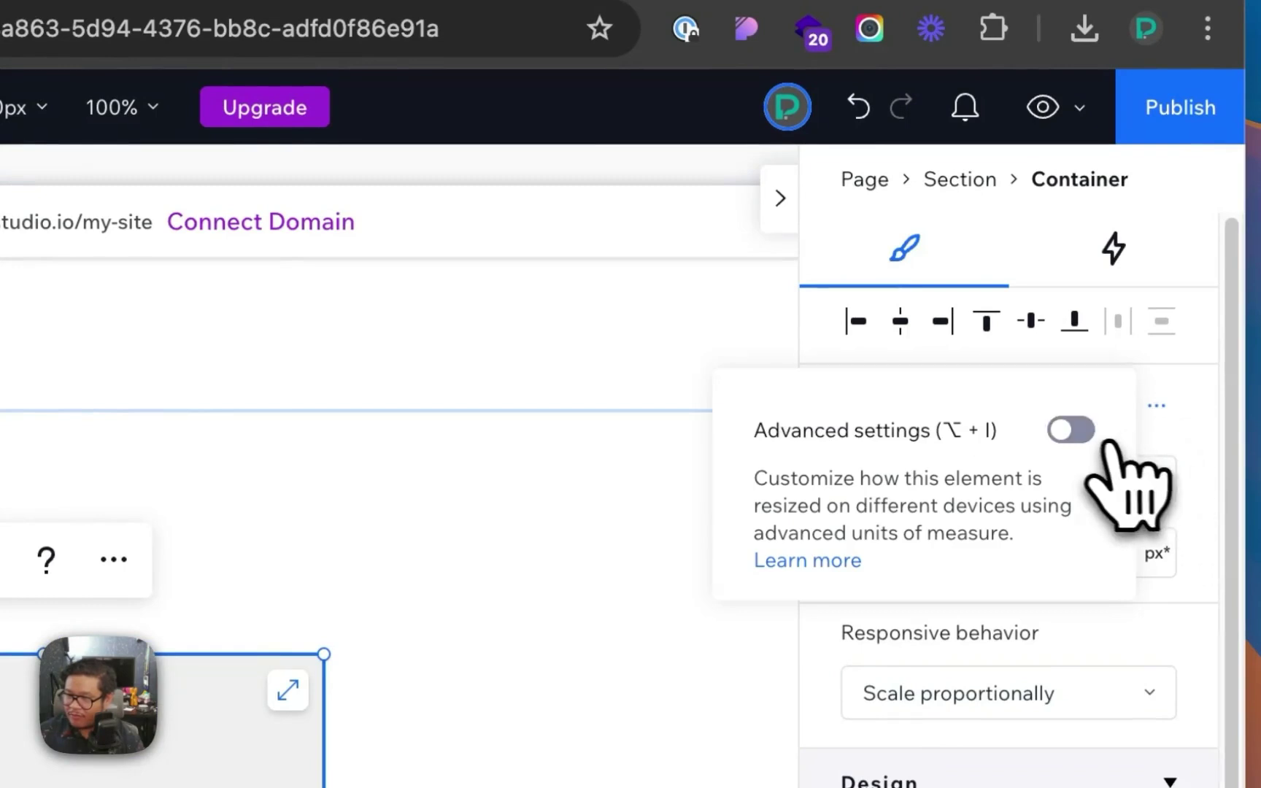
{"action": "left_click", "coordinate": [1073, 431]}
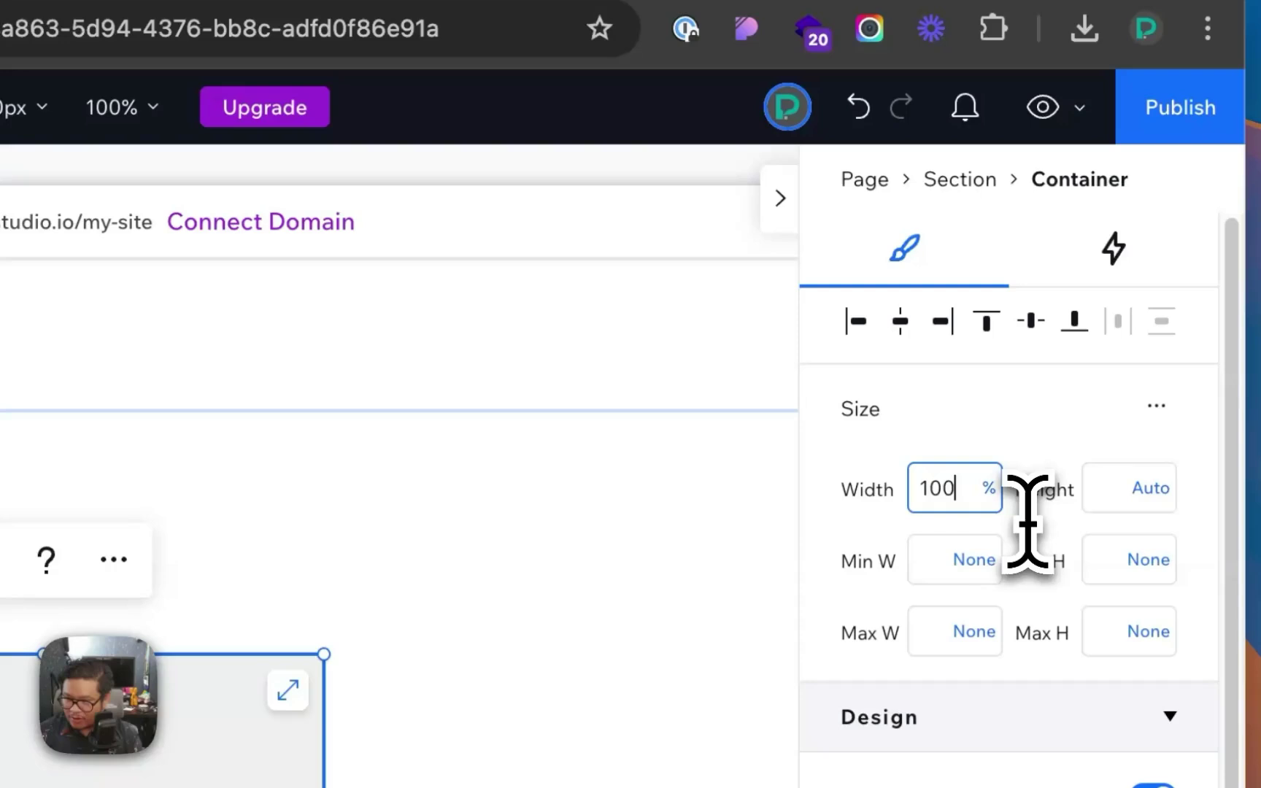
{"action": "key", "text": "Return"}
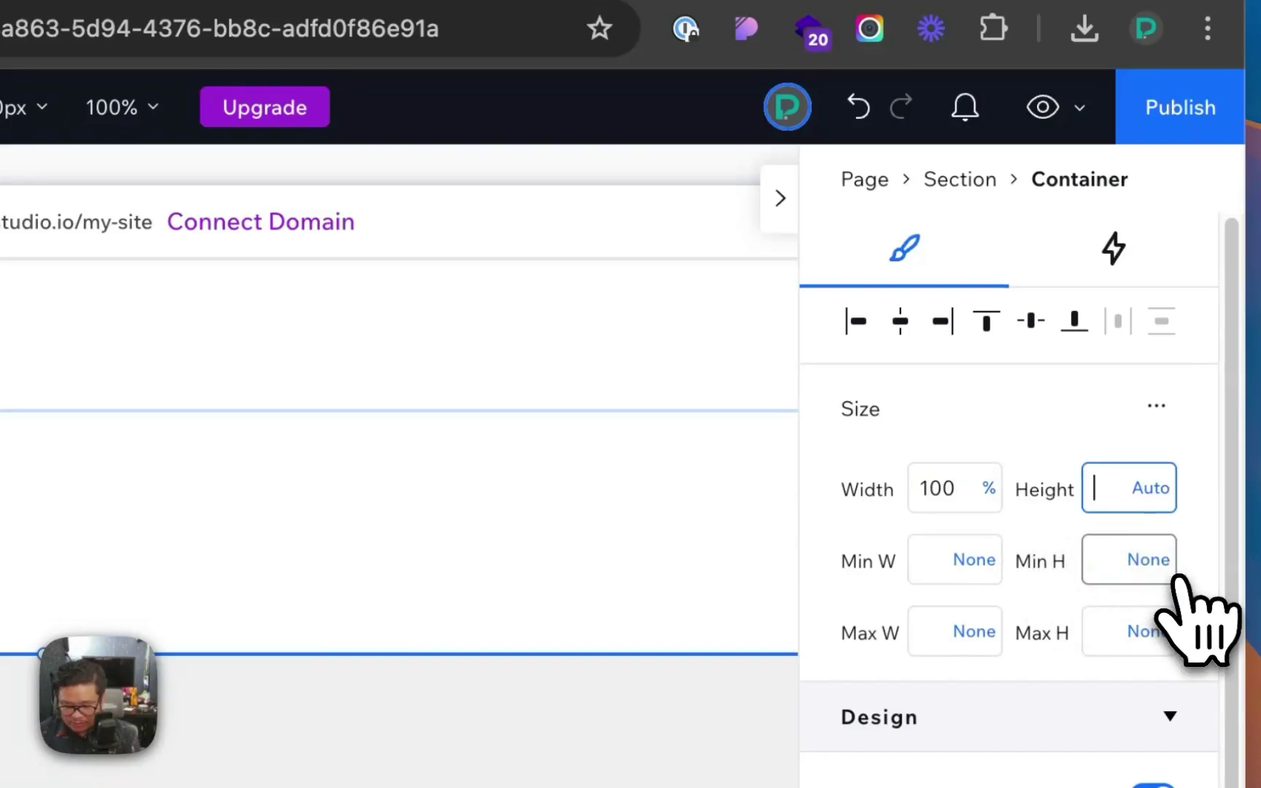
{"action": "type", "text": "300"}
{"action": "key", "text": "Return"}
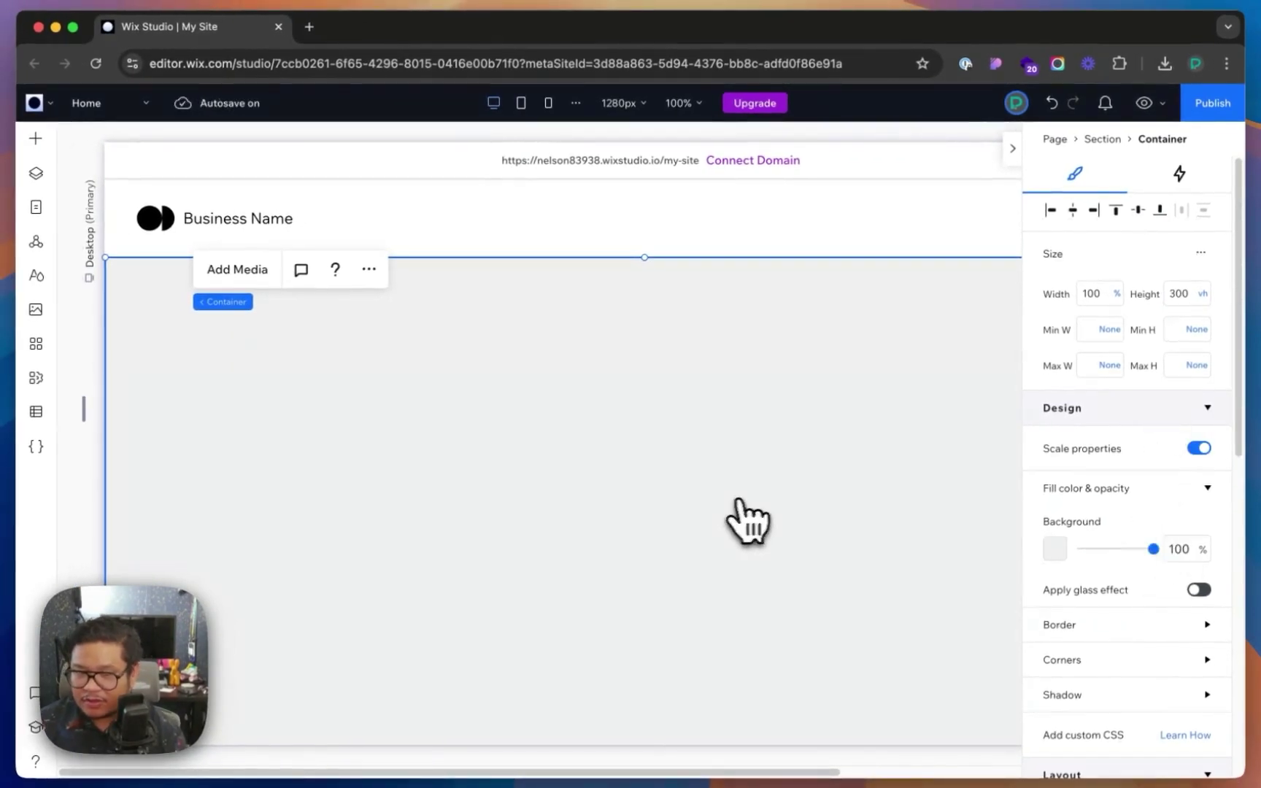
Place an Image element in the container, centred horizontally and docked to the container's top edge with a 20% margin.
{"action": "left_click", "coordinate": [35, 141]}
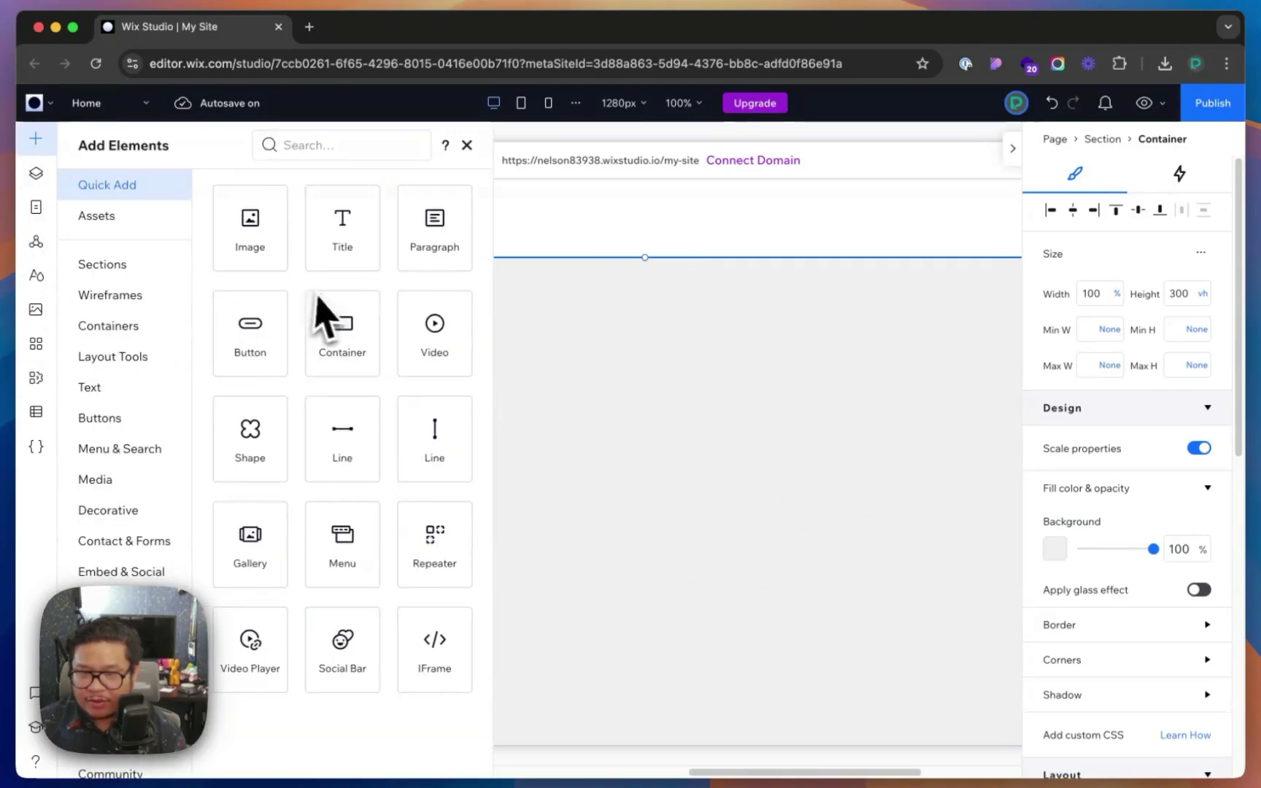
{"action": "left_click_drag", "start_coordinate": [253, 233], "coordinate": [690, 442]}
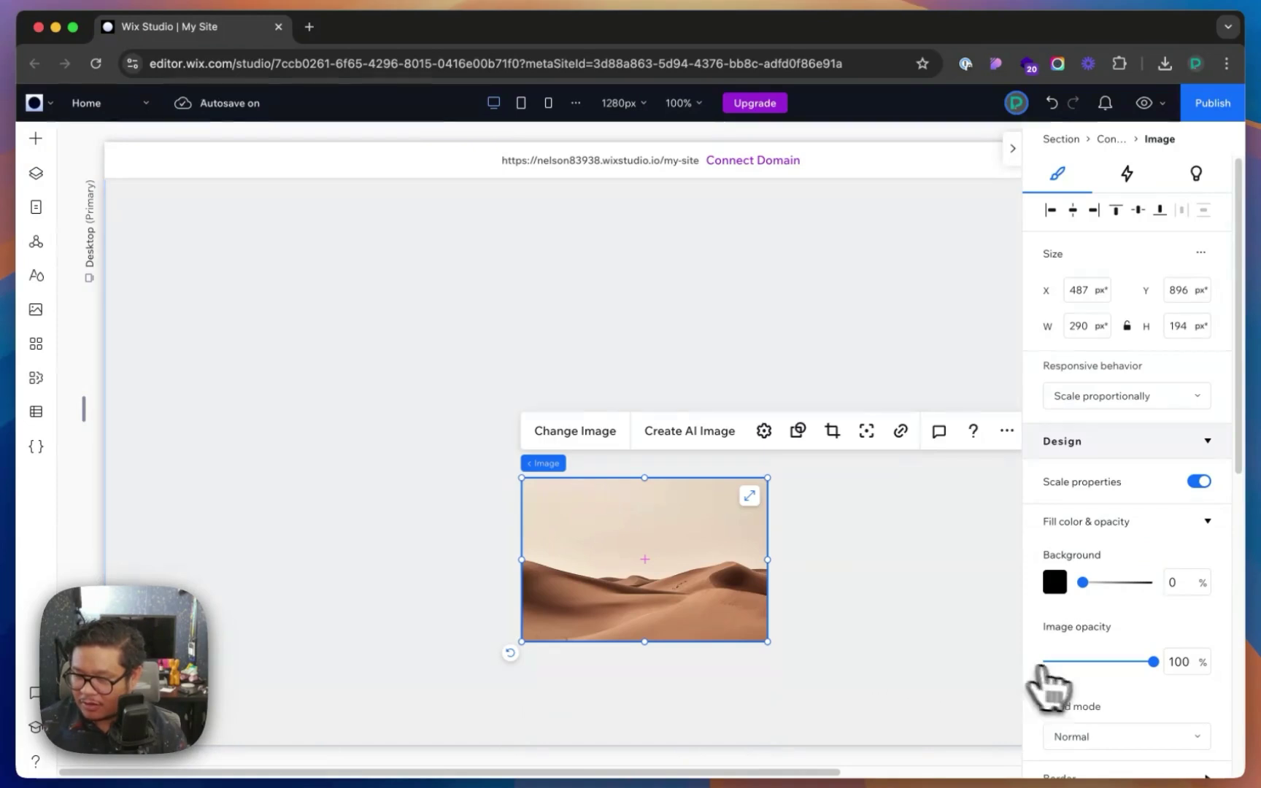
{"action": "scroll", "coordinate": [1051, 686], "scroll_direction": "down", "scroll_amount": 7}
{"action": "left_click_drag", "start_coordinate": [737, 571], "coordinate": [656, 428]}
{"action": "left_click_drag", "start_coordinate": [642, 664], "coordinate": [651, 564]}
{"action": "scroll", "coordinate": [625, 379], "scroll_direction": "up", "scroll_amount": 2}
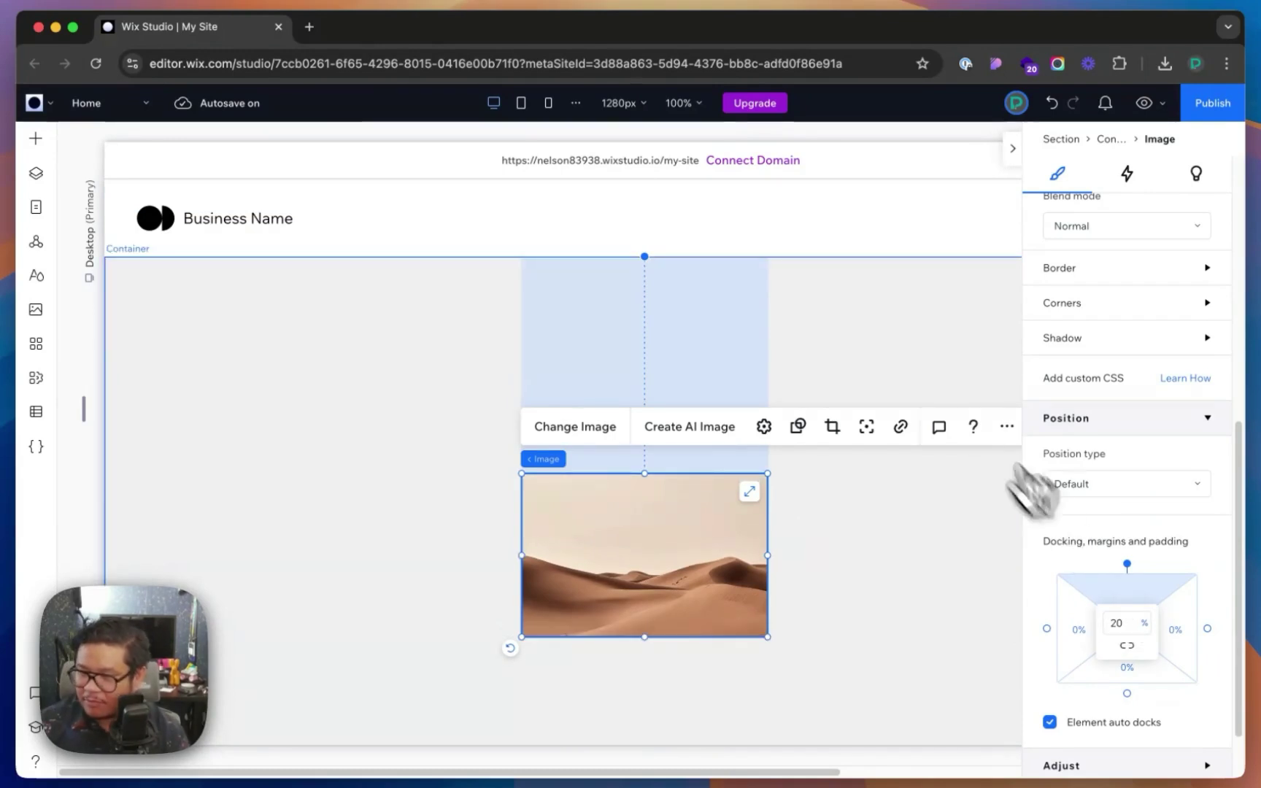
Turn on advanced size settings for the desert image and set its width to 100% and height to 420 px.
{"action": "scroll", "coordinate": [1105, 295], "scroll_direction": "up", "scroll_amount": 10}
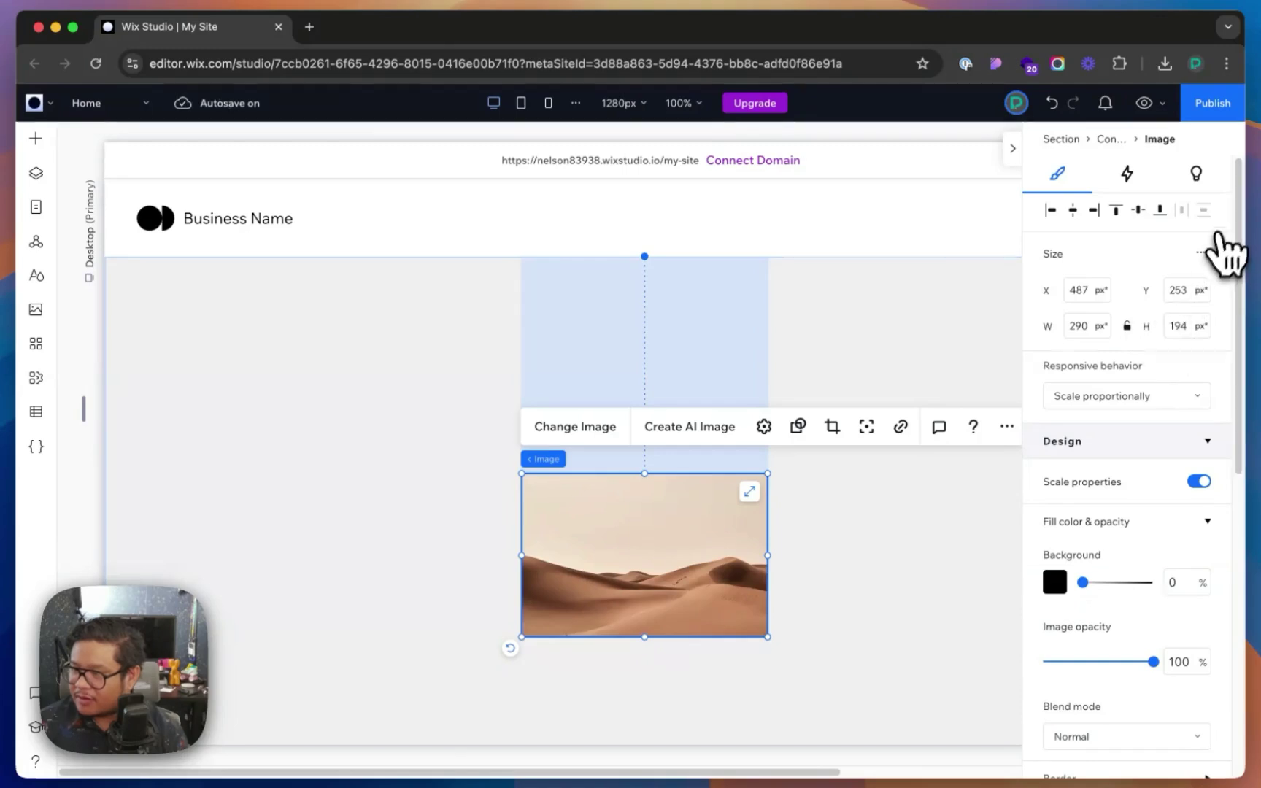
{"action": "left_click", "coordinate": [1202, 254]}
{"action": "left_click", "coordinate": [1158, 264]}
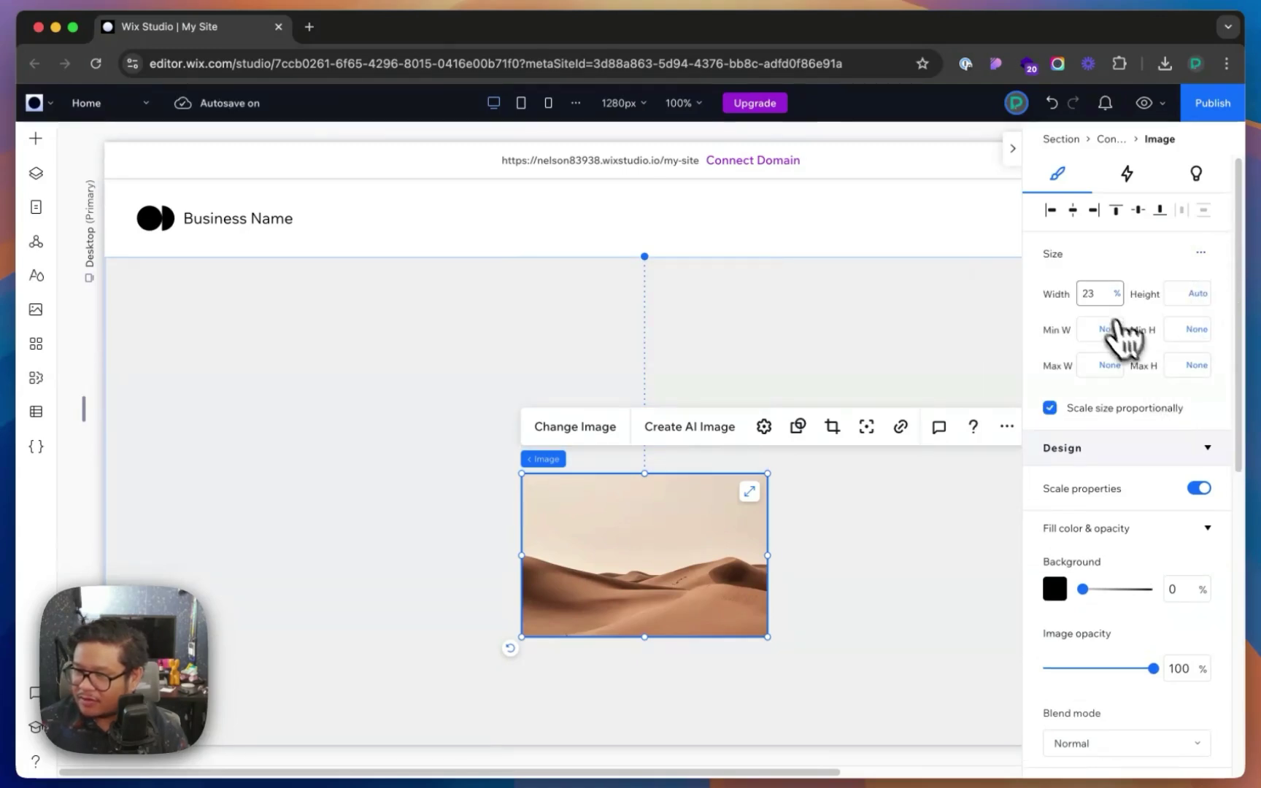
{"action": "key", "text": "Tab"}
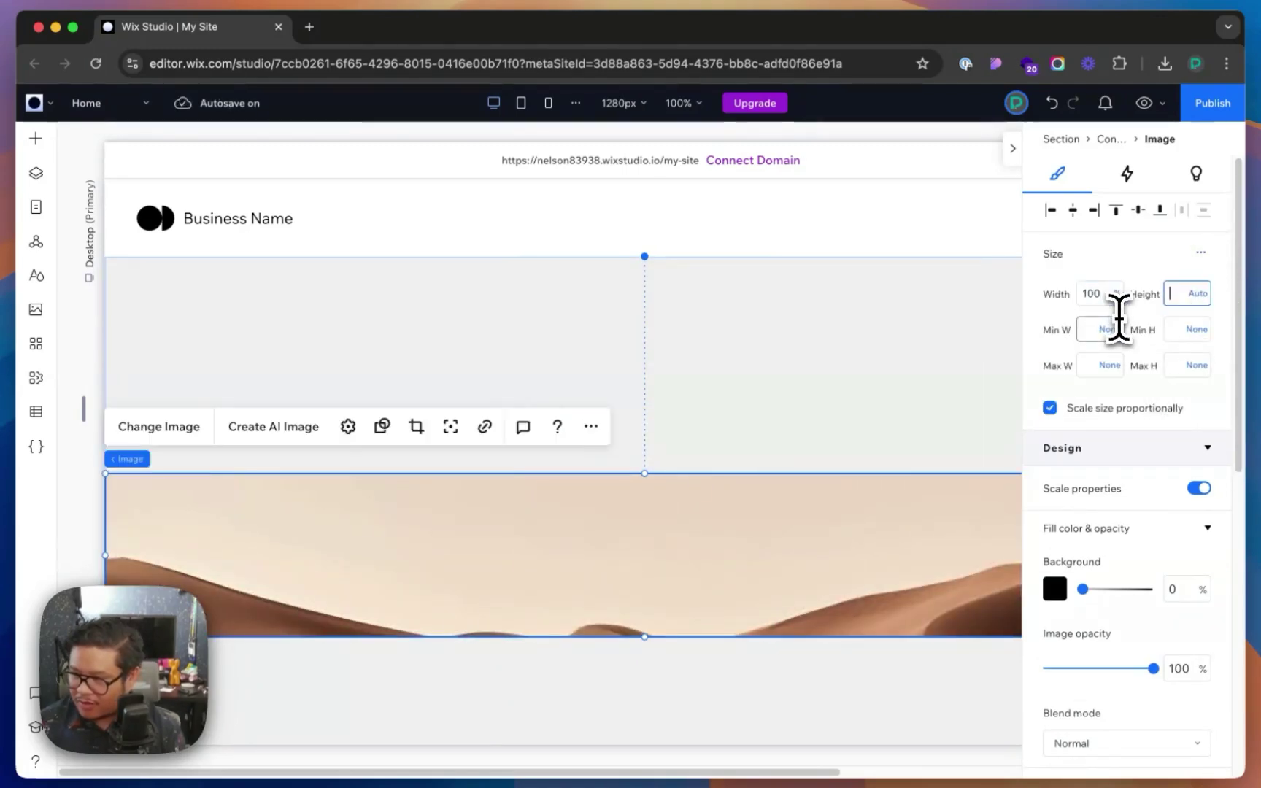
{"action": "key", "text": "Return"}
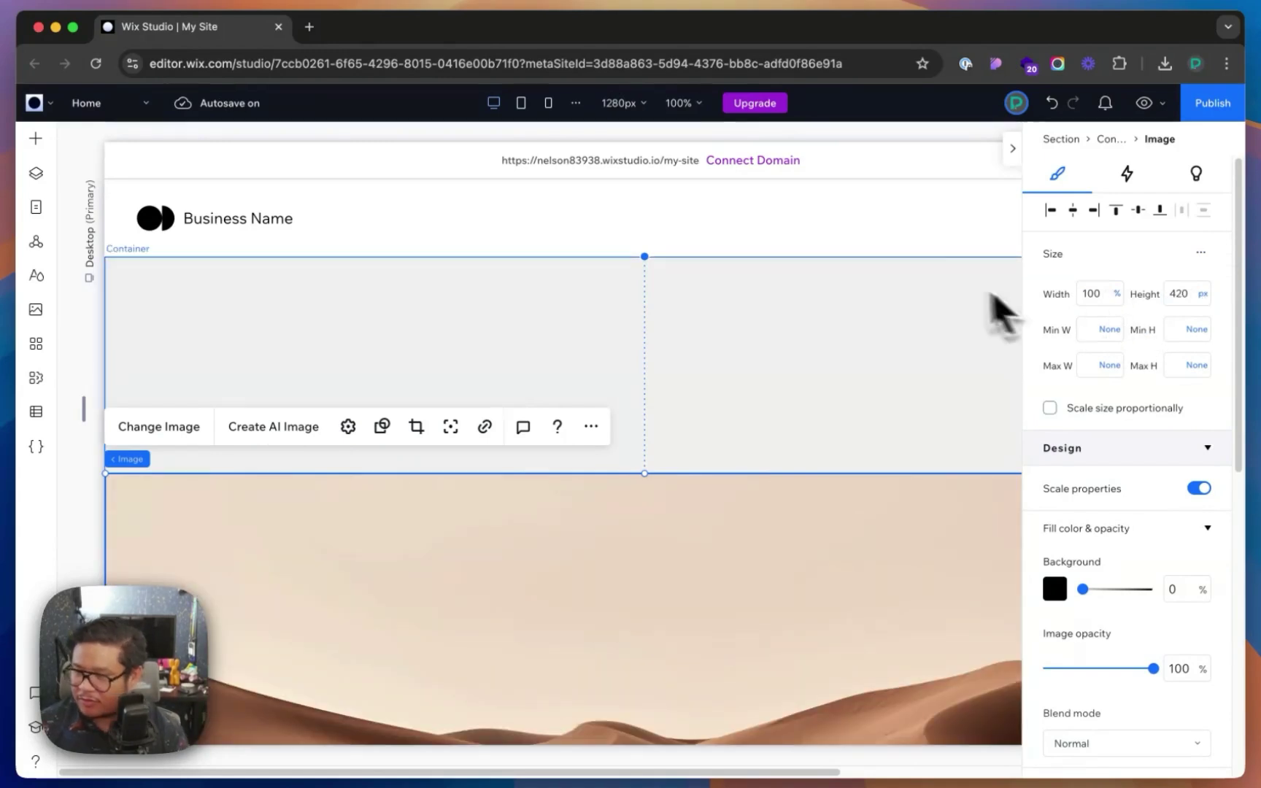
Preview the page to check how the full-width image scrolls, and return to editing.
{"action": "left_click", "coordinate": [1143, 108]}
{"action": "left_click_drag", "start_coordinate": [1172, 181], "coordinate": [1164, 136]}
{"action": "left_click", "coordinate": [1165, 105]}
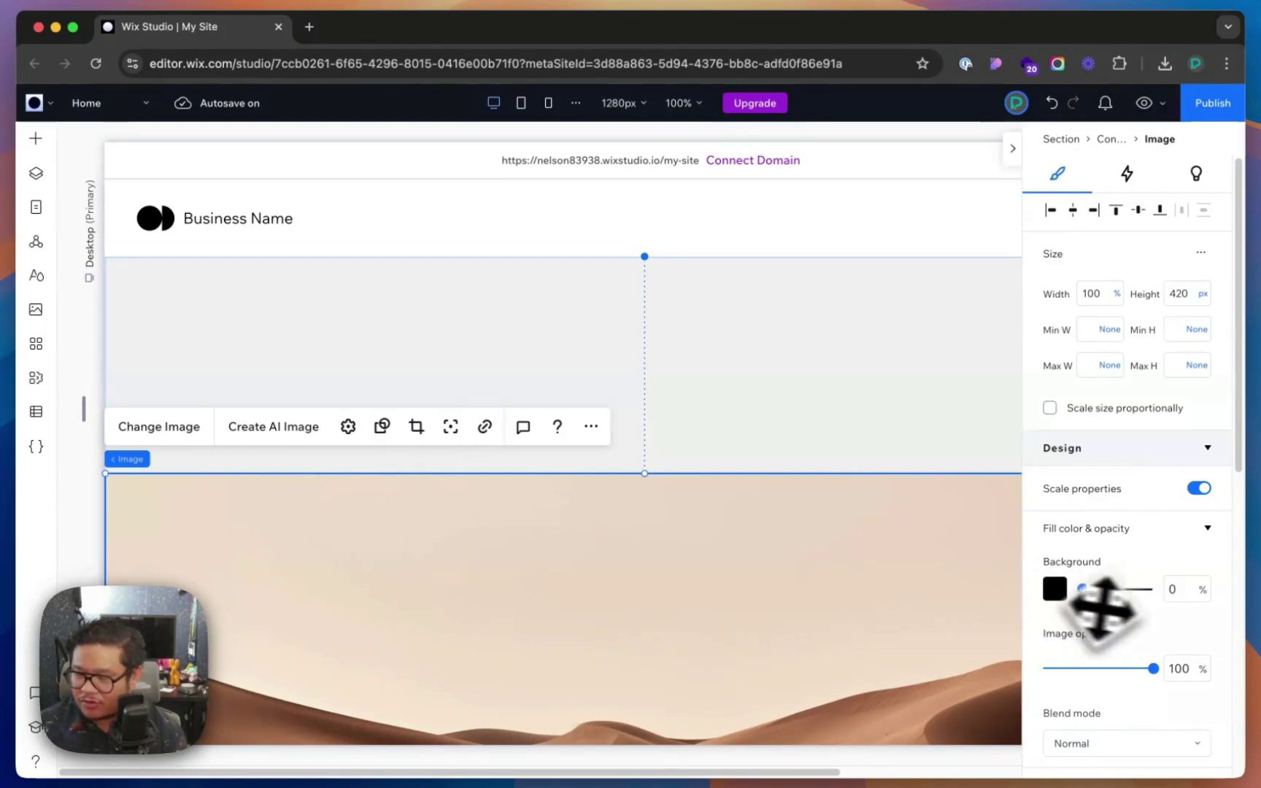
Set the desert image's position type to Sticky, sticking to the Top with a 20% offset.
{"action": "scroll", "coordinate": [1124, 609], "scroll_direction": "down", "scroll_amount": 6}
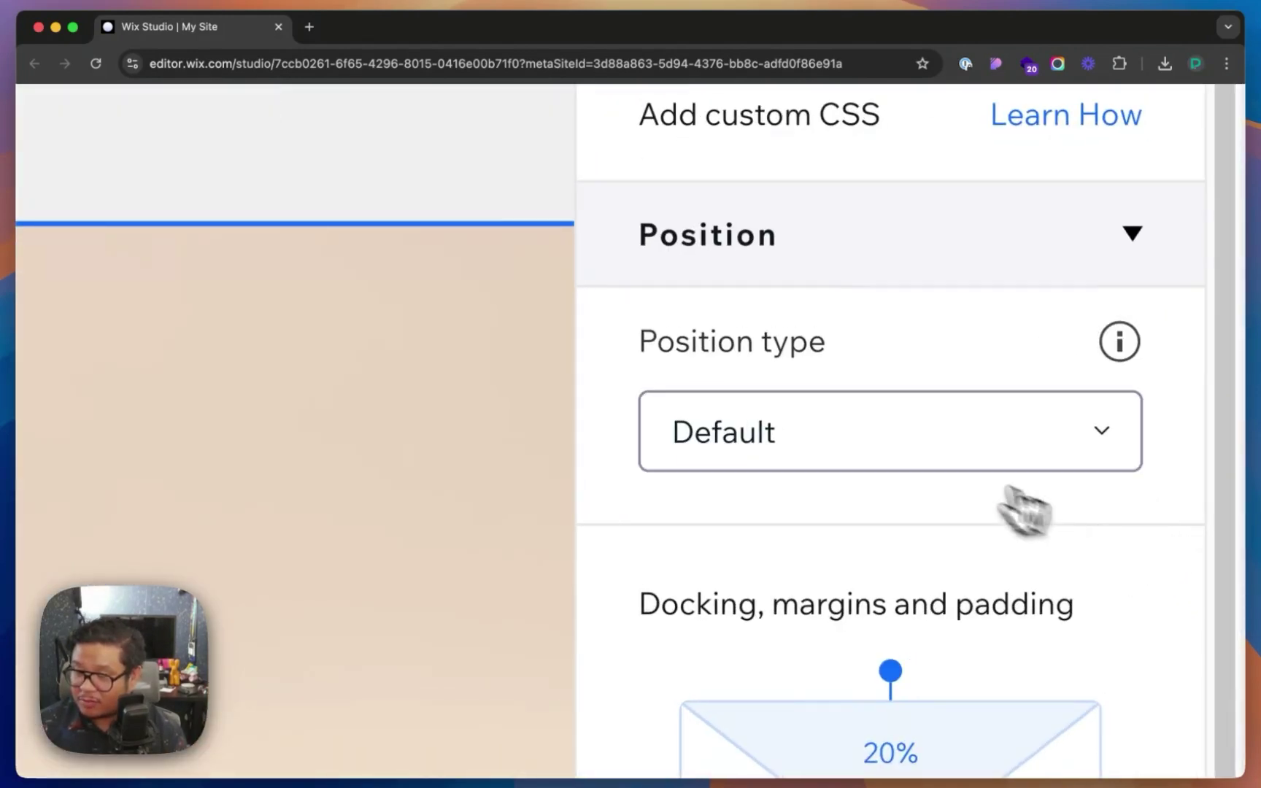
{"action": "left_click", "coordinate": [902, 453]}
{"action": "left_click", "coordinate": [896, 457]}
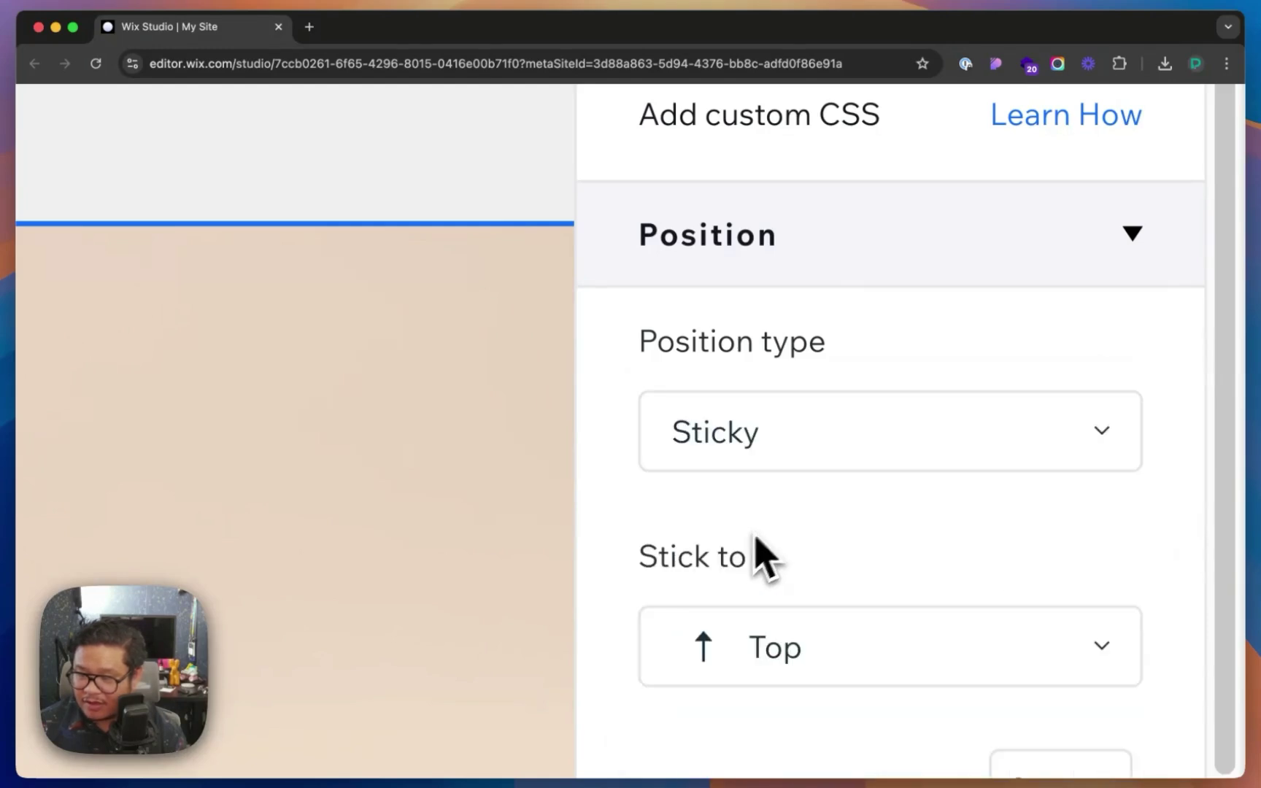
{"action": "scroll", "coordinate": [875, 554], "scroll_direction": "down", "scroll_amount": 2}
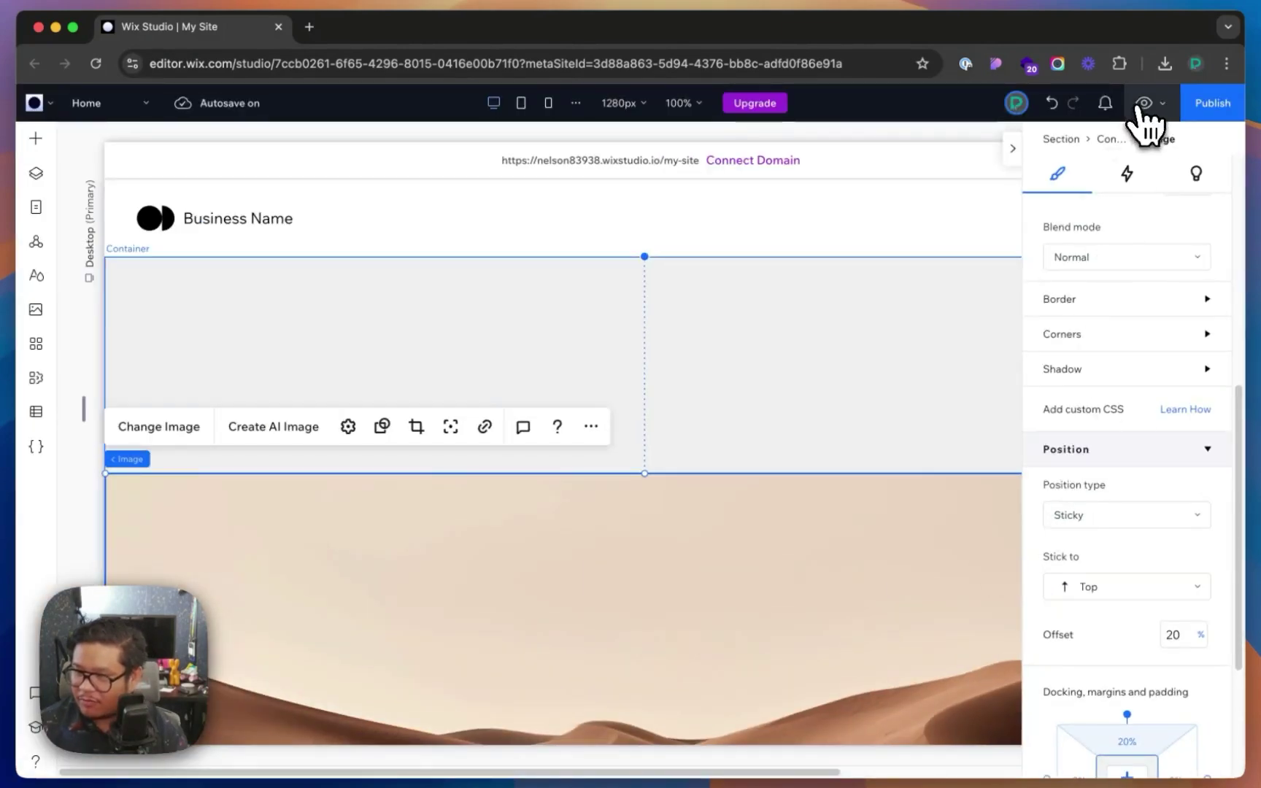
Preview the page to check the image's sticky behaviour through the tall container, and return to editing.
{"action": "left_click", "coordinate": [1143, 103]}
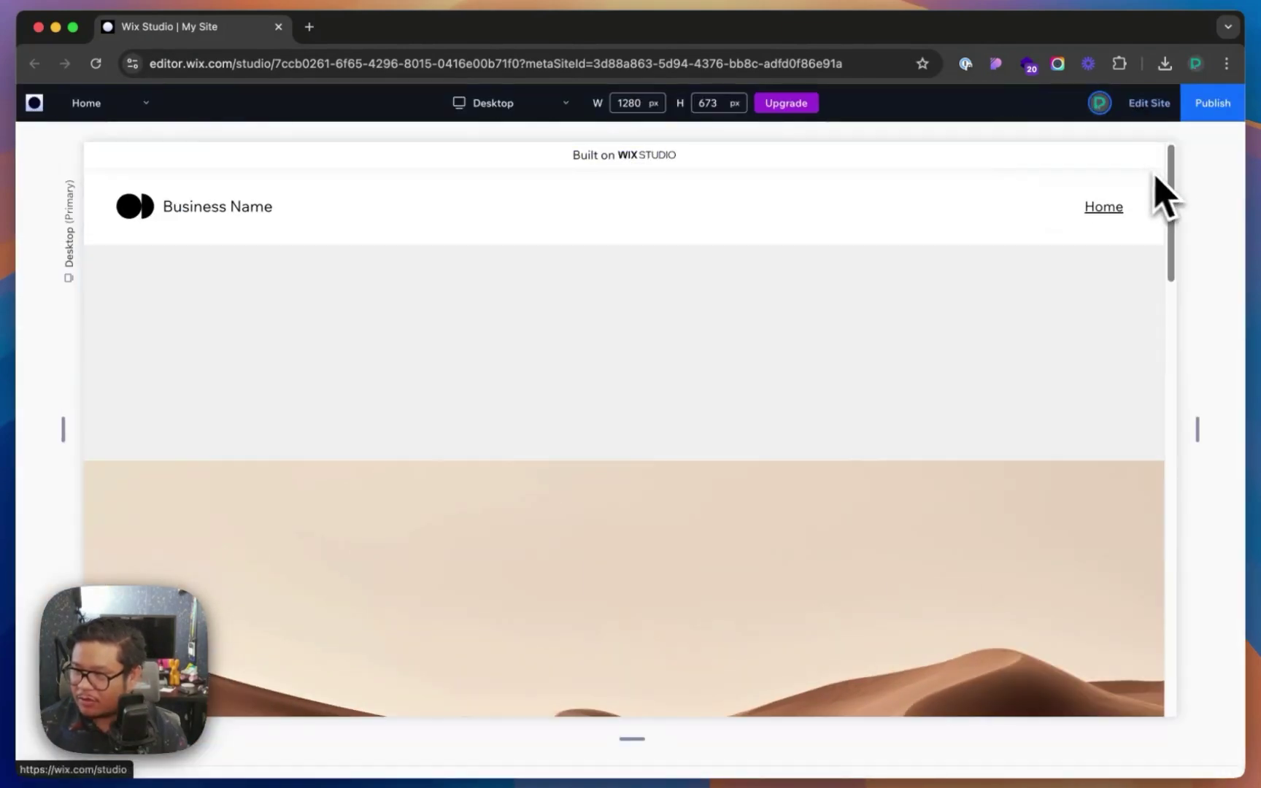
{"action": "scroll", "coordinate": [1168, 219], "scroll_direction": "down", "scroll_amount": 10}
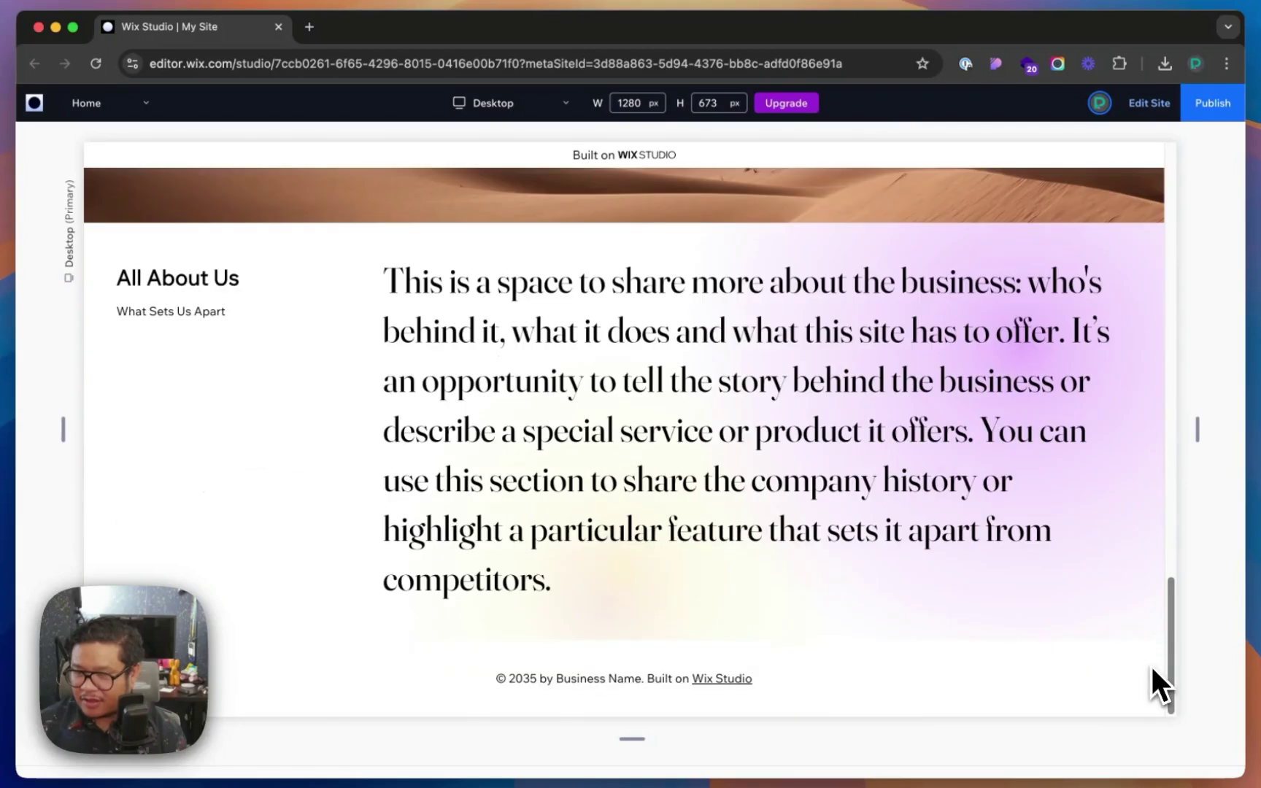
{"action": "left_click_drag", "start_coordinate": [1152, 669], "coordinate": [1175, 500]}
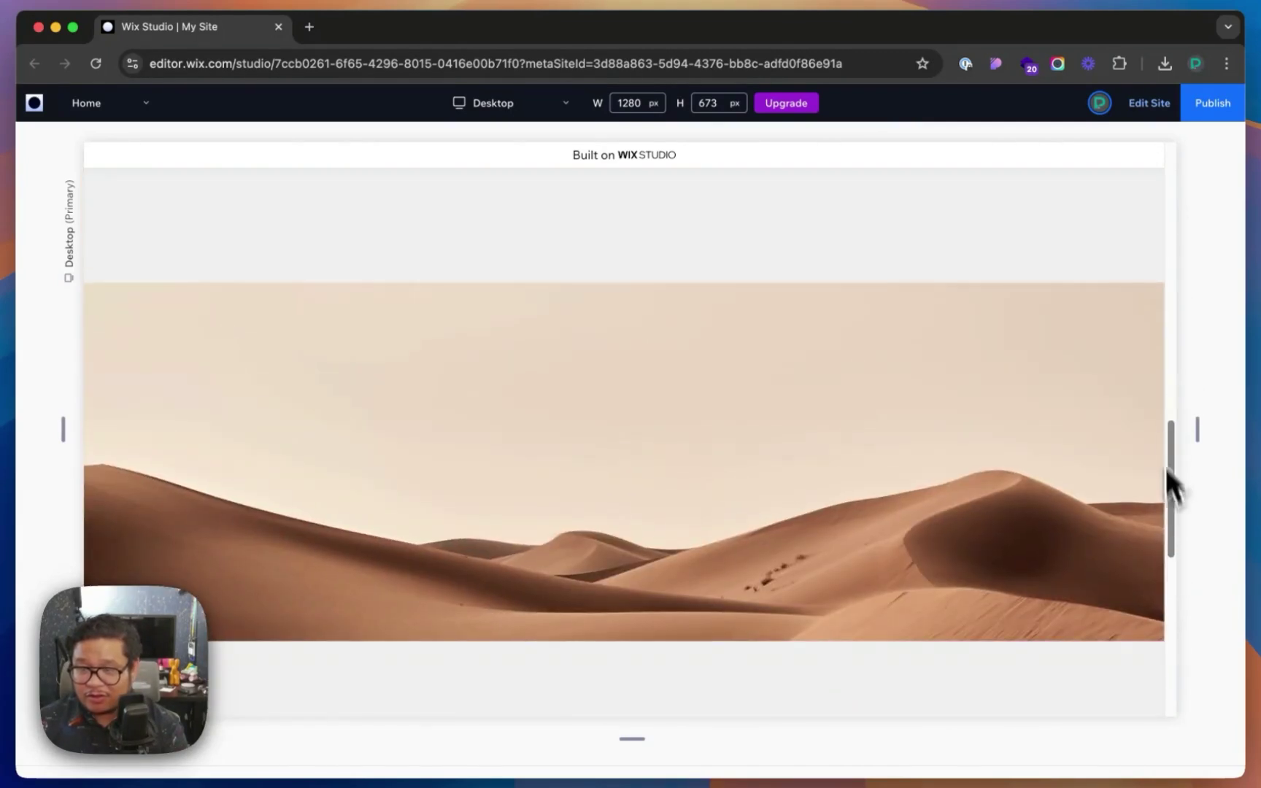
{"action": "left_click_drag", "start_coordinate": [1165, 321], "coordinate": [1175, 186]}
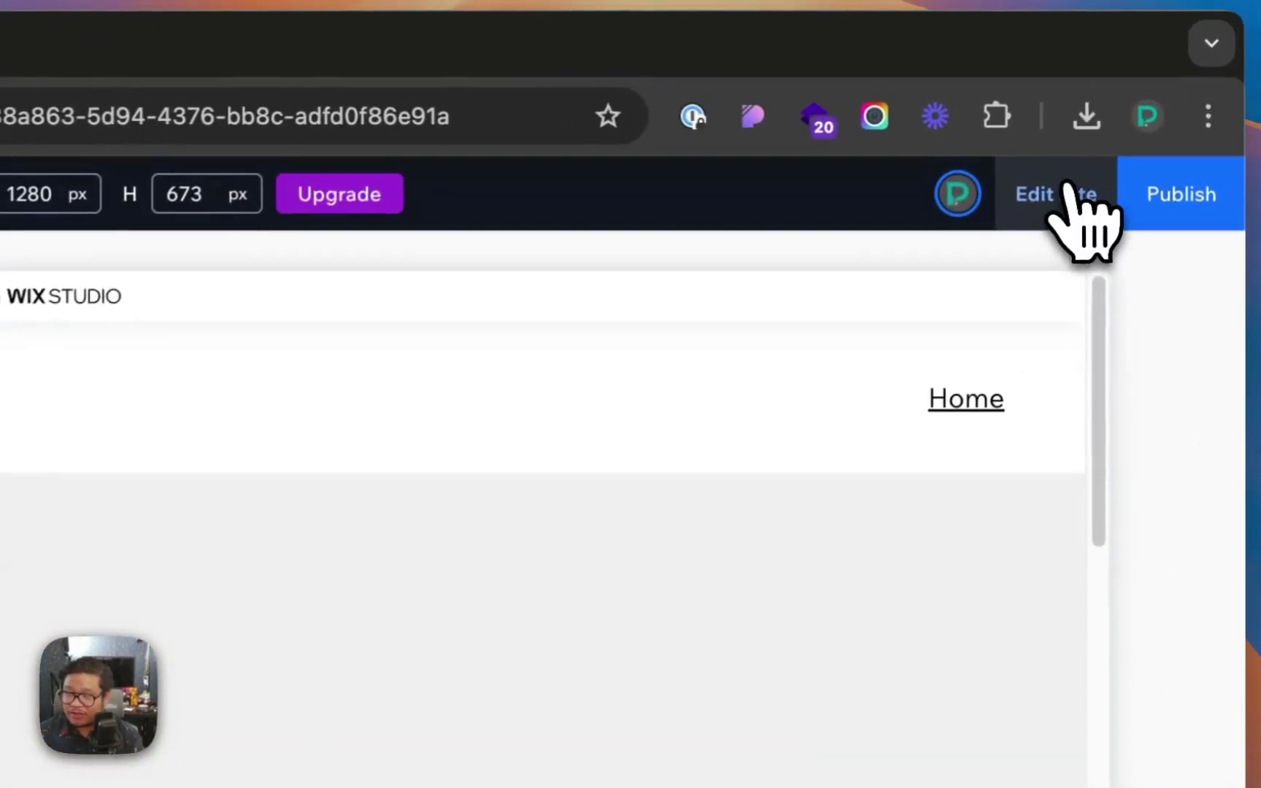
{"action": "left_click", "coordinate": [1152, 103]}
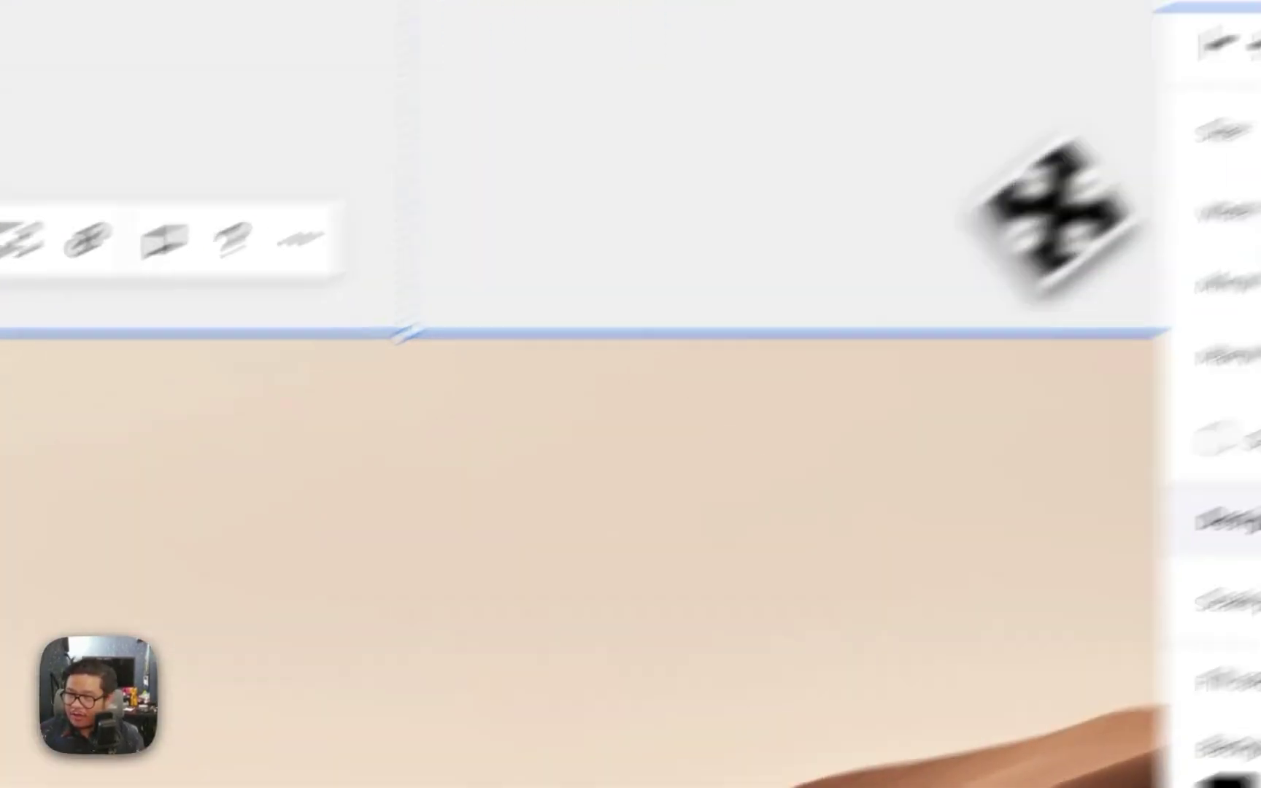
Add an Expand scroll animation to the desert image and set its animation type to Out.
{"action": "left_click", "coordinate": [1051, 130]}
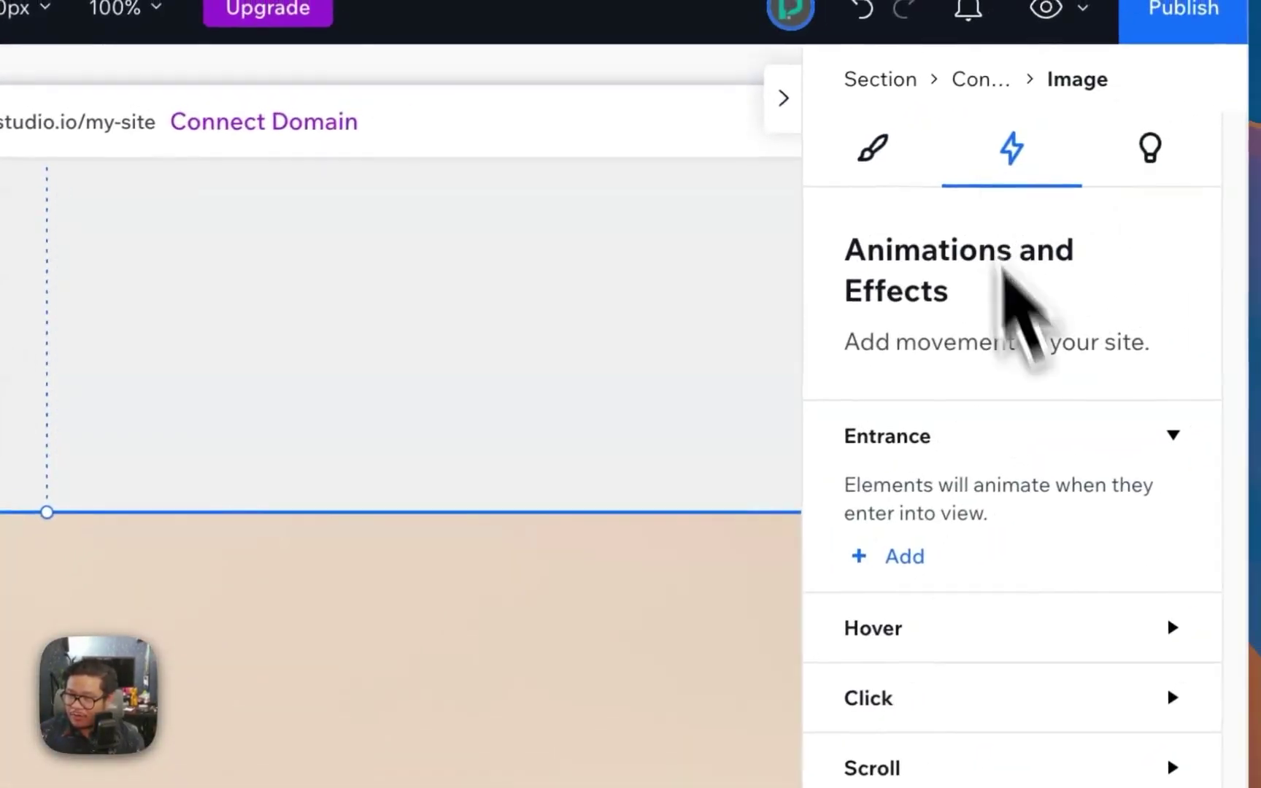
{"action": "left_click", "coordinate": [912, 570]}
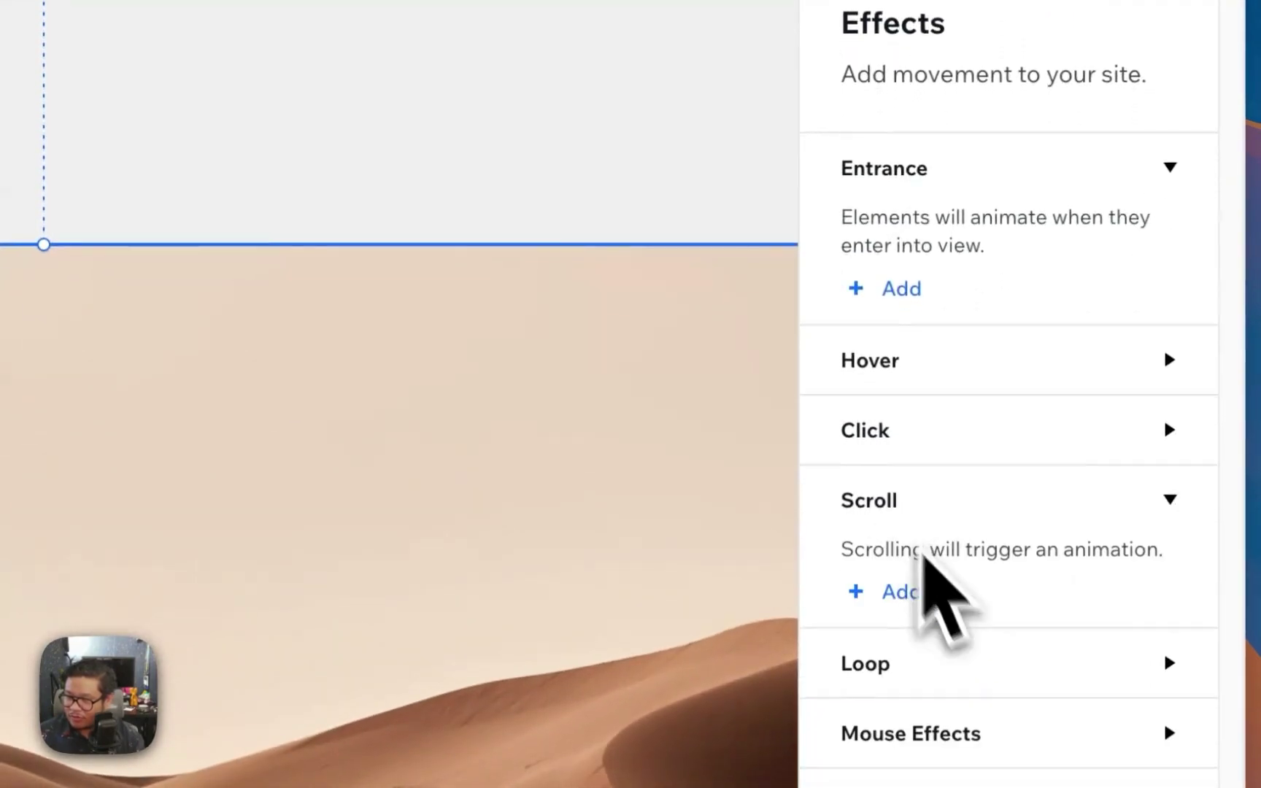
{"action": "left_click", "coordinate": [912, 595]}
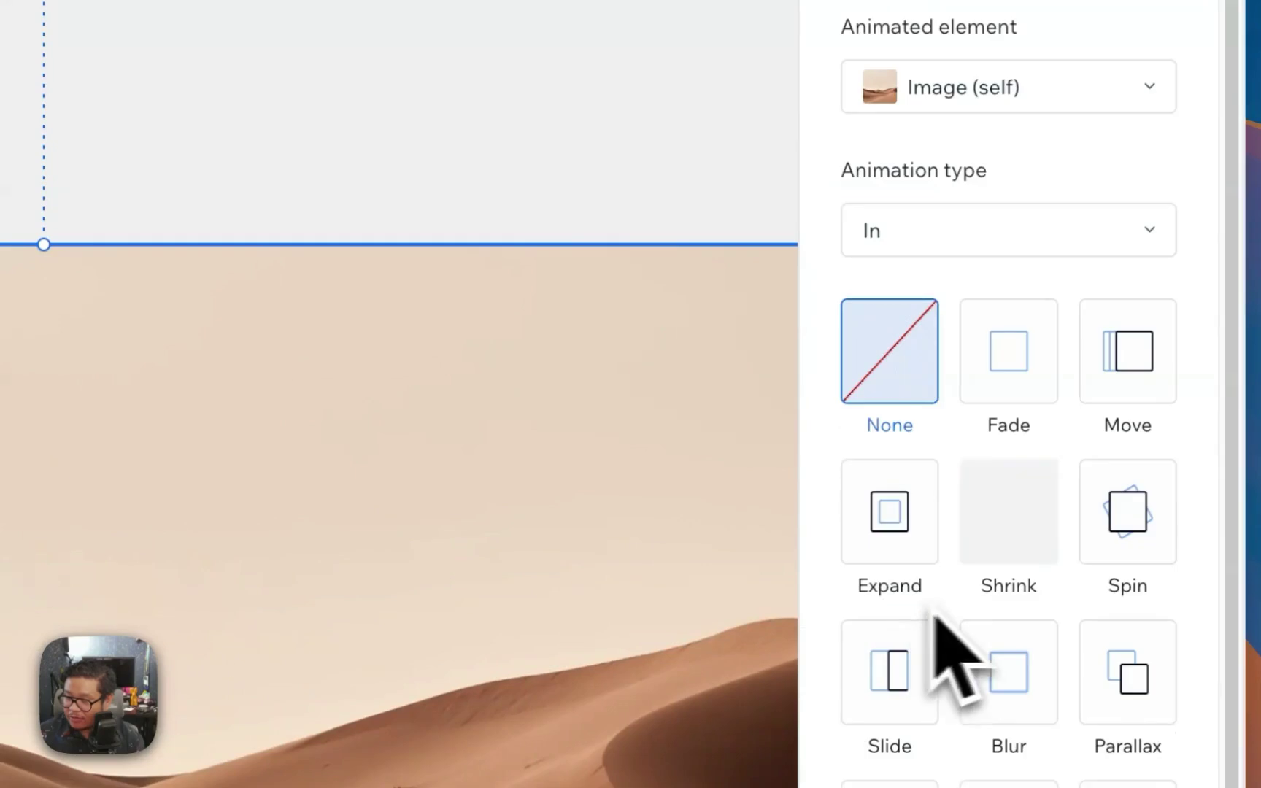
{"action": "left_click", "coordinate": [894, 533]}
{"action": "left_click", "coordinate": [955, 230]}
{"action": "left_click", "coordinate": [949, 345]}
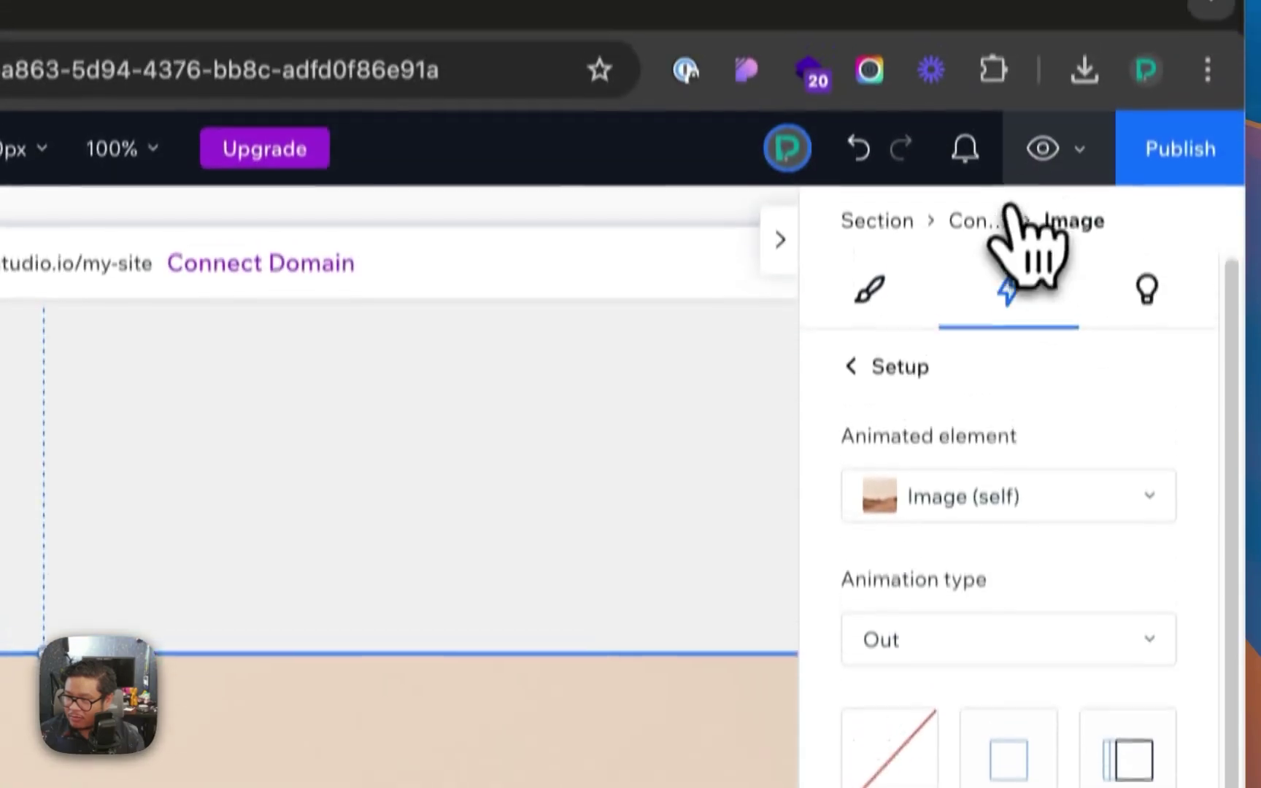
Preview the page to check the image's Expand effect while scrolling, and return to editing.
{"action": "left_click", "coordinate": [1042, 146]}
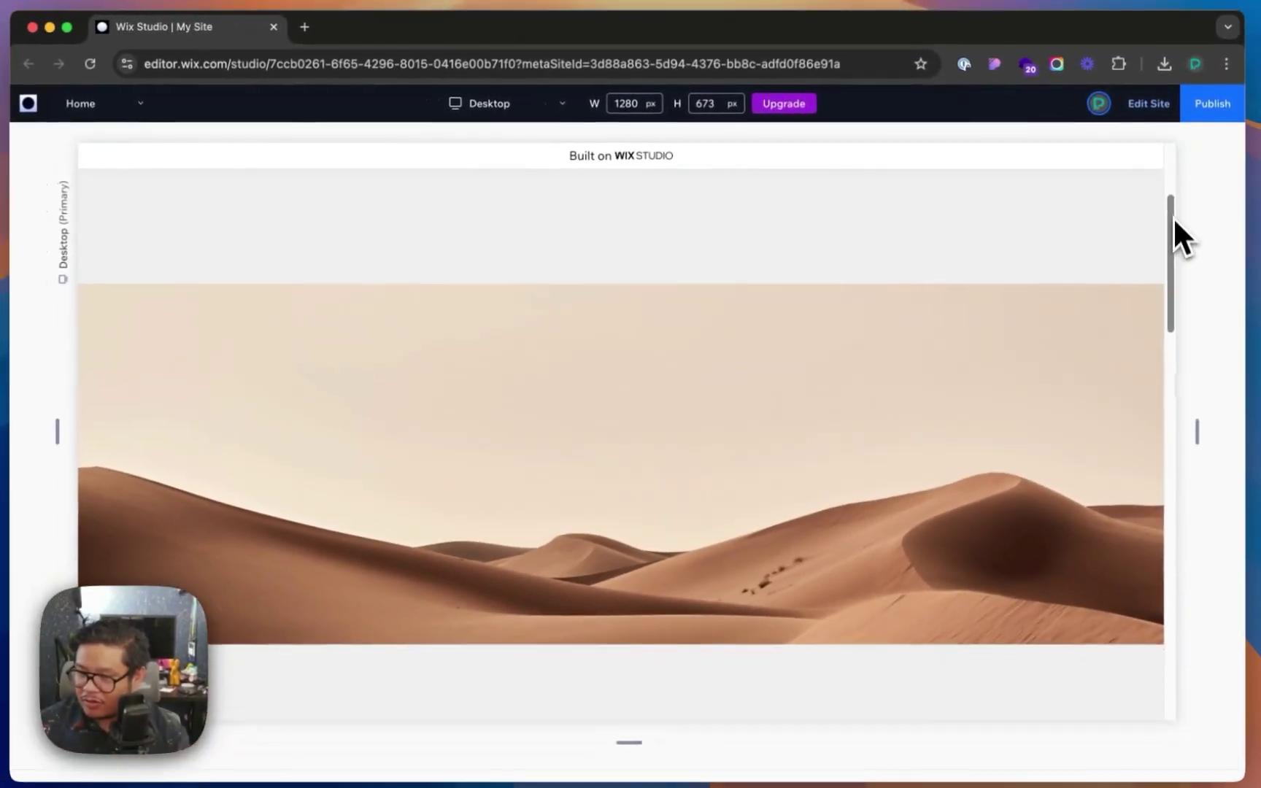
{"action": "left_click_drag", "start_coordinate": [1173, 219], "coordinate": [1159, 146]}
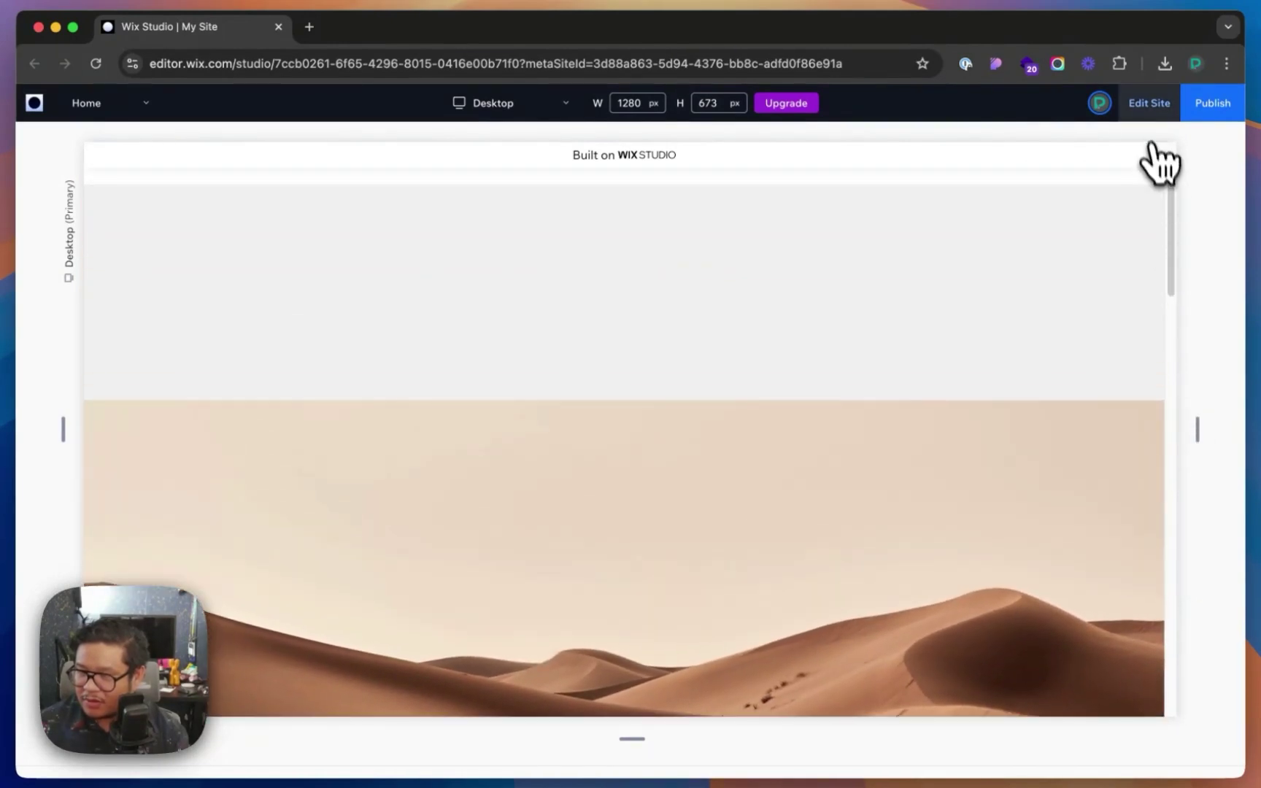
{"action": "left_click", "coordinate": [1152, 106]}
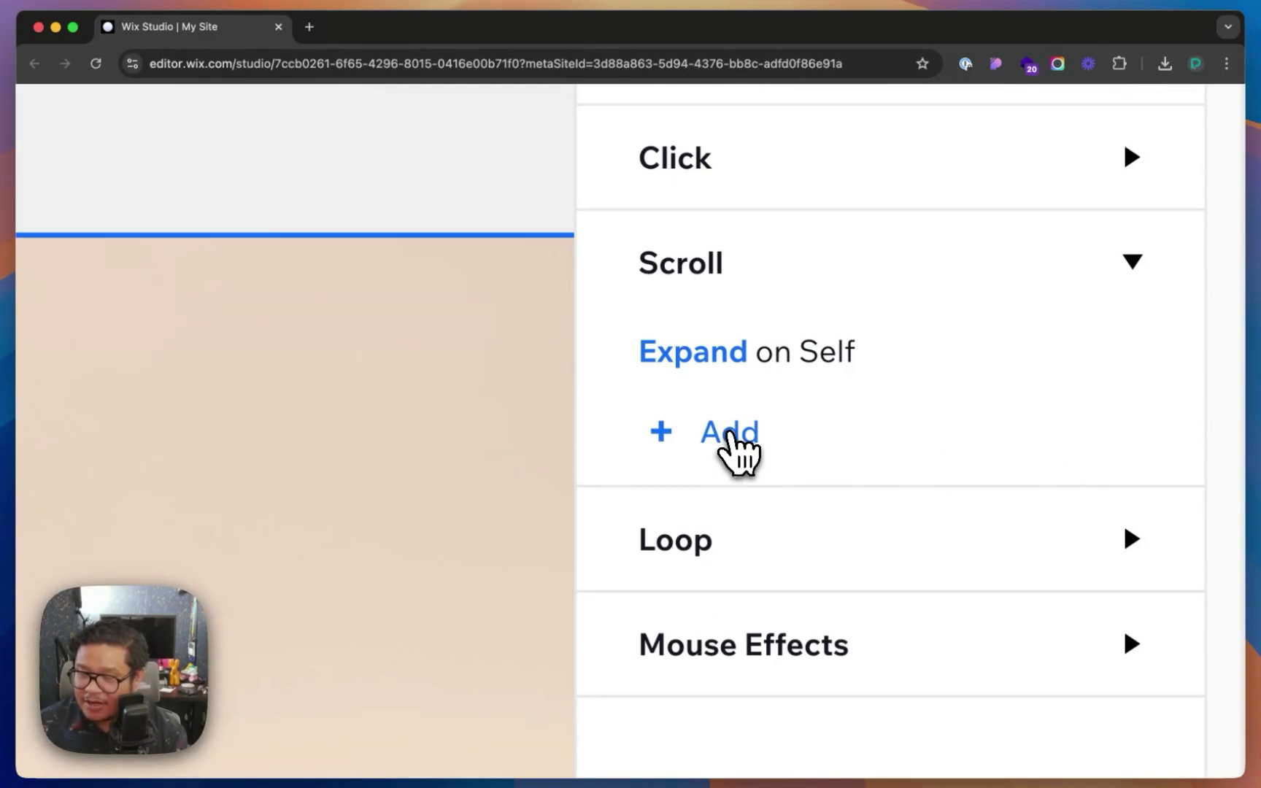
Try to add a second scroll animation to the desert image.
{"action": "left_click", "coordinate": [730, 432]}
{"action": "scroll", "coordinate": [772, 470], "scroll_direction": "up", "scroll_amount": 4}
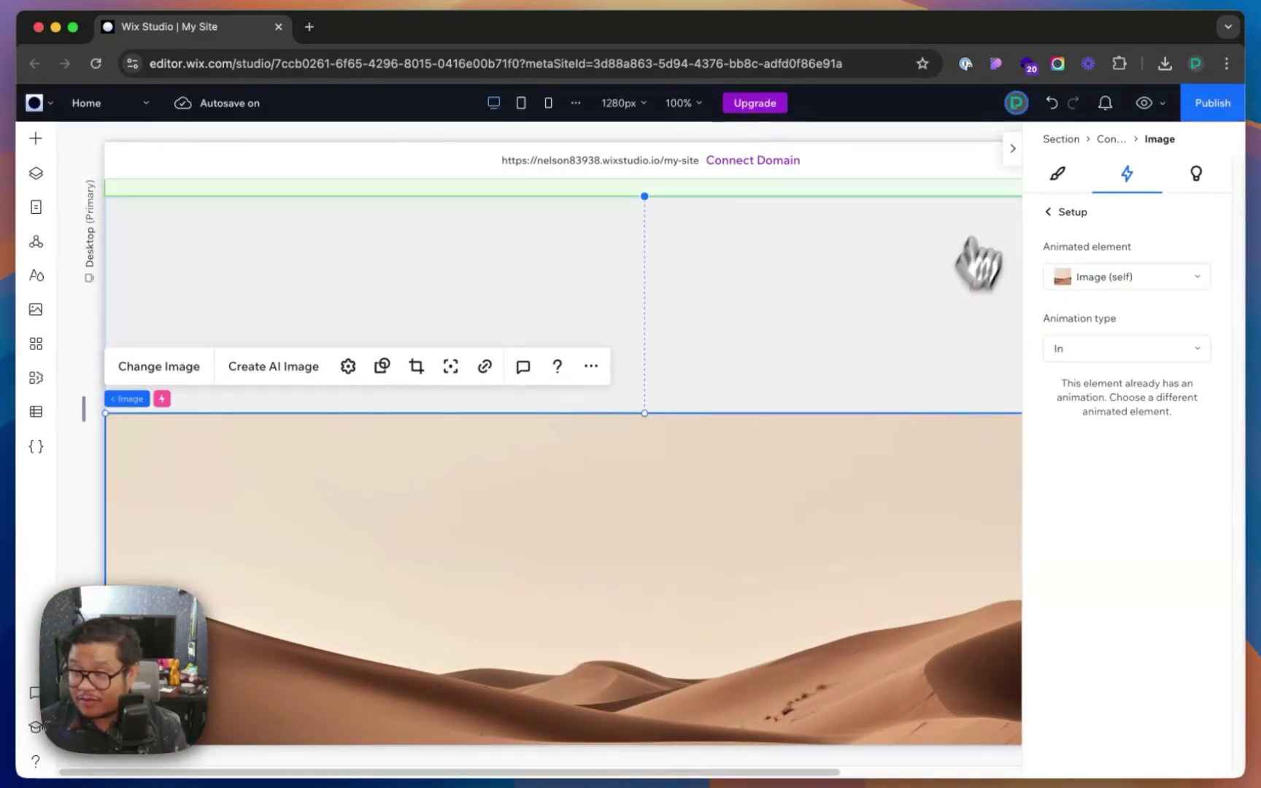
{"action": "left_click", "coordinate": [1021, 158]}
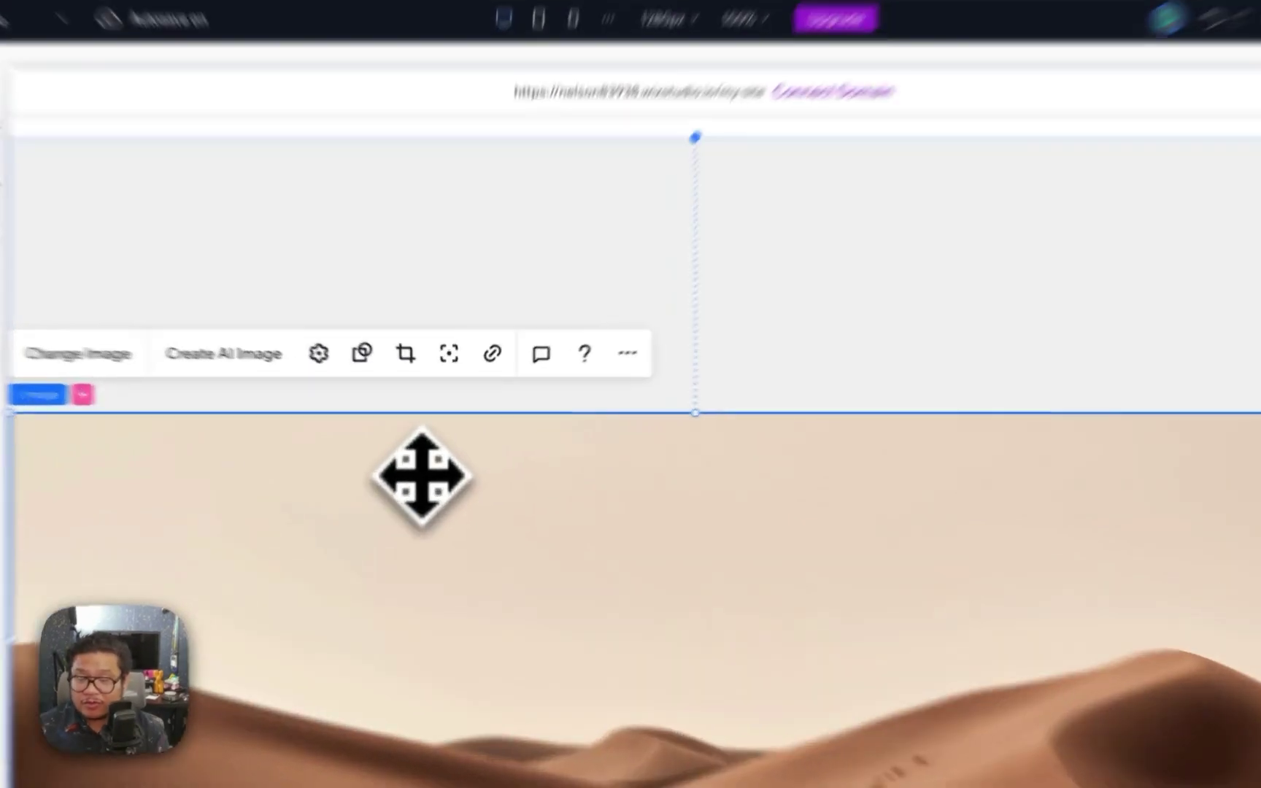
Place the desert image in its own container and show that container's animation settings.
{"action": "right_click", "coordinate": [429, 464]}
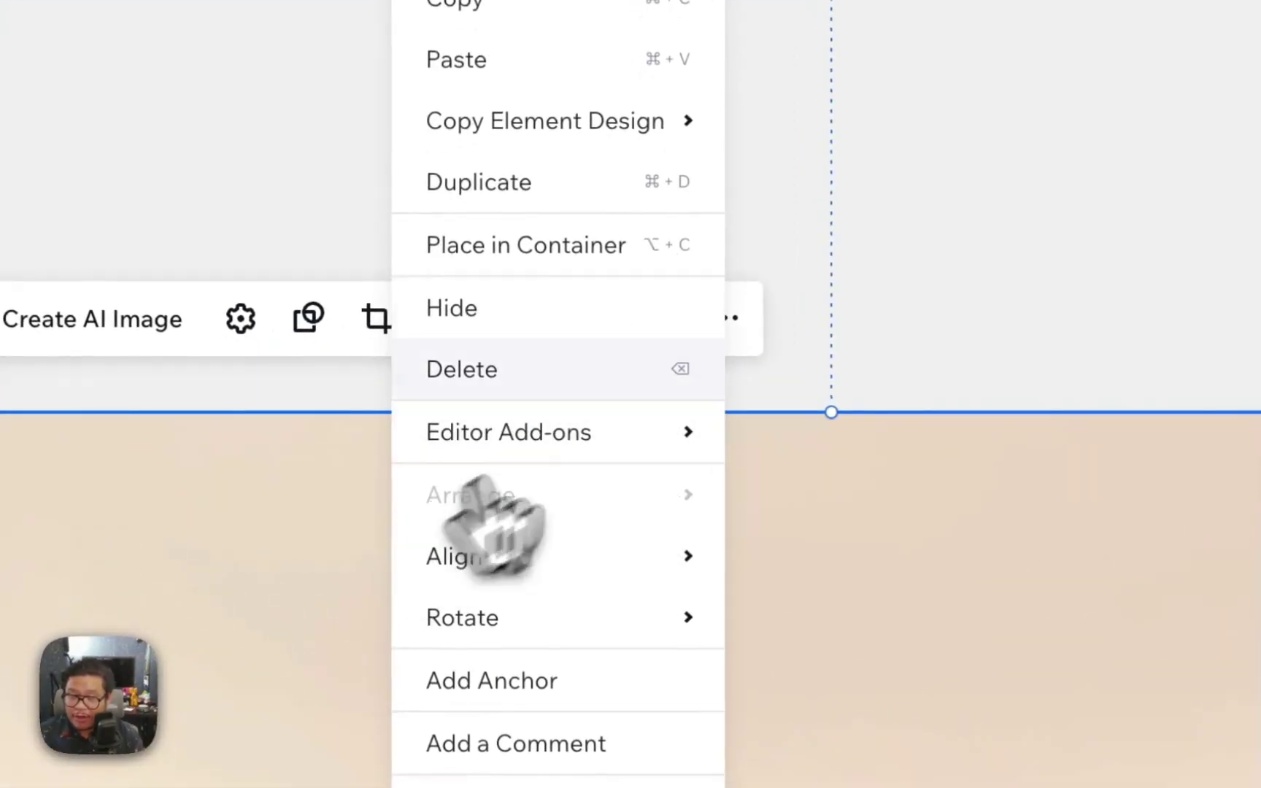
{"action": "left_click", "coordinate": [552, 248]}
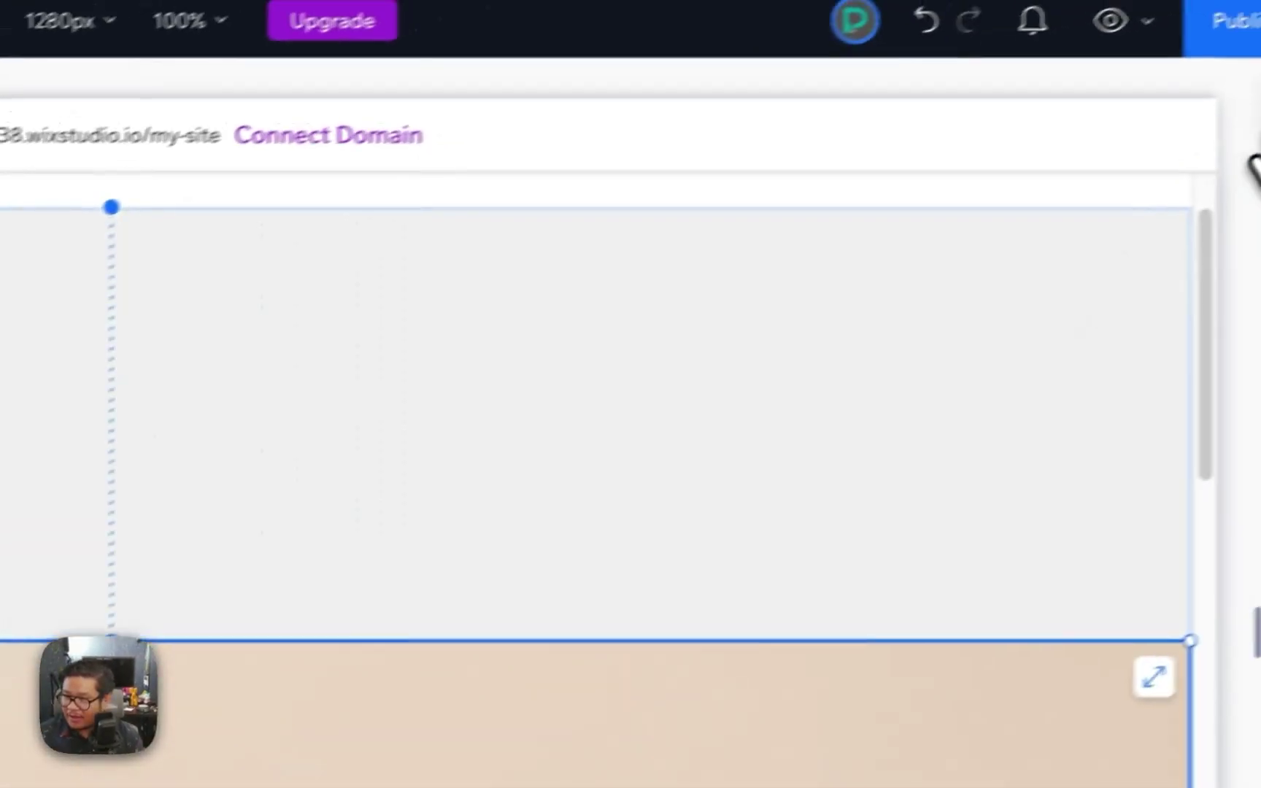
{"action": "left_click", "coordinate": [1253, 167]}
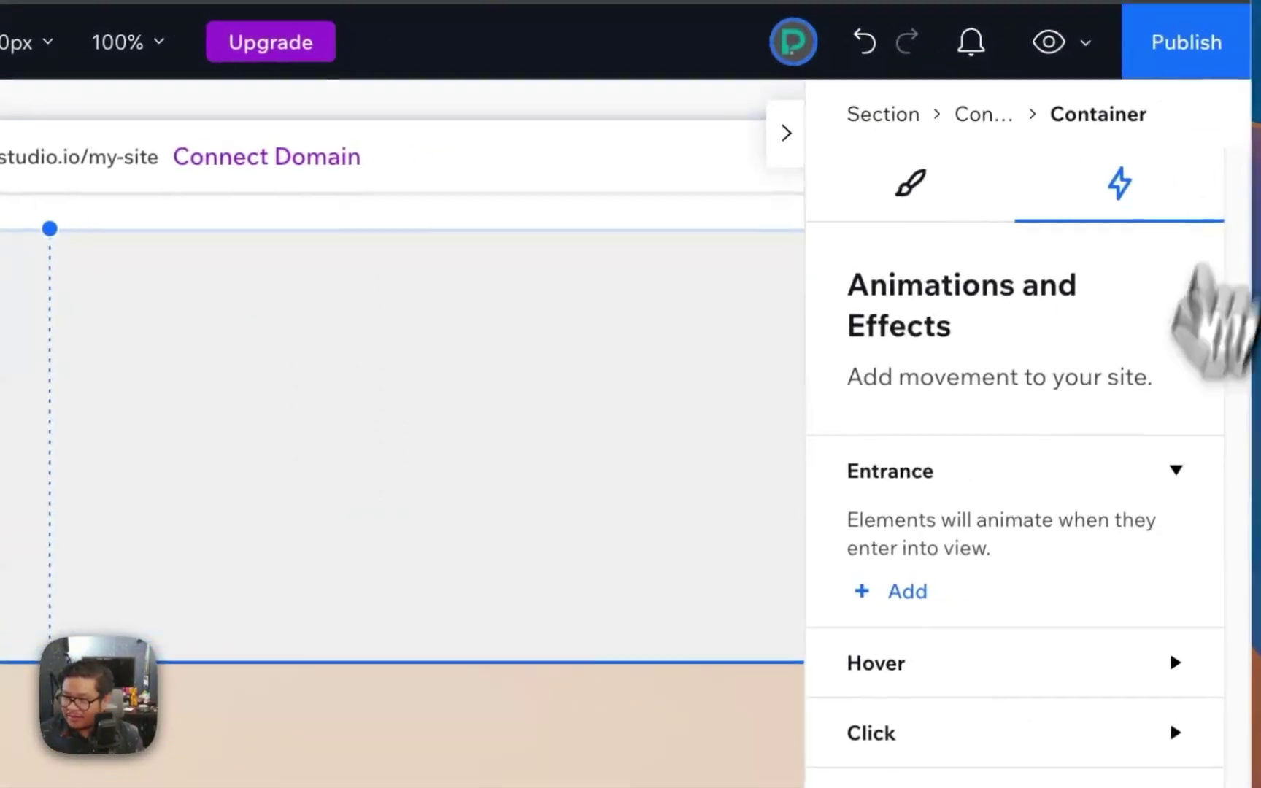
Add a Fade scroll animation to the new container around the image, with the animation type set to Out.
{"action": "left_click", "coordinate": [880, 620]}
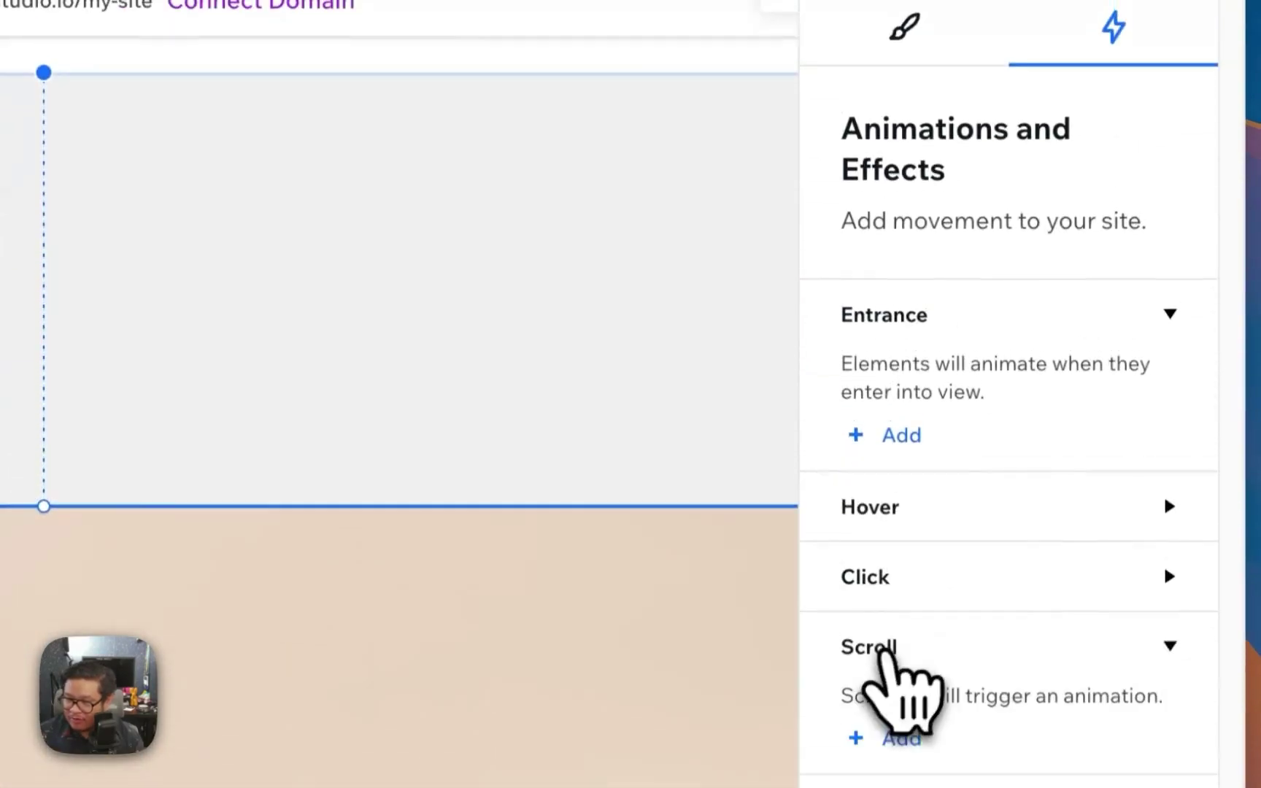
{"action": "left_click", "coordinate": [894, 709]}
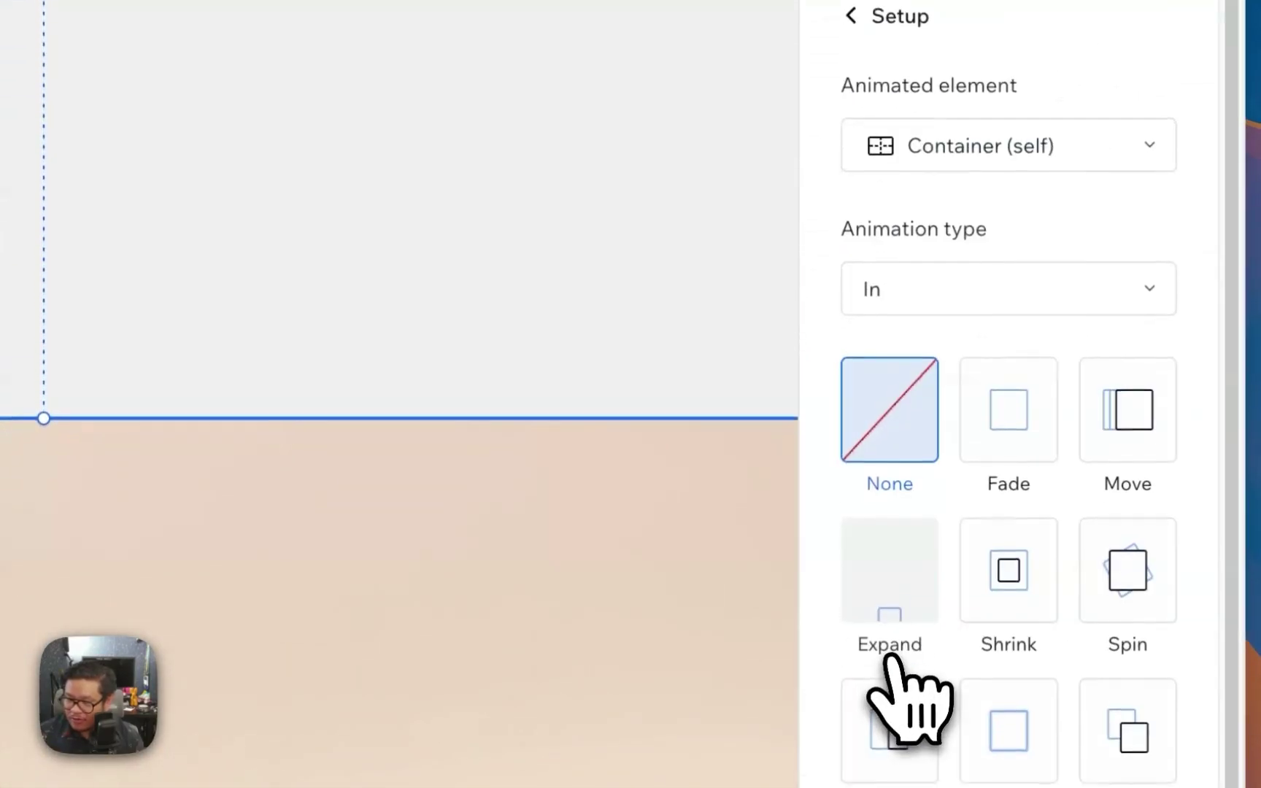
{"action": "left_click", "coordinate": [1019, 412]}
{"action": "left_click", "coordinate": [1007, 292]}
{"action": "left_click", "coordinate": [950, 406]}
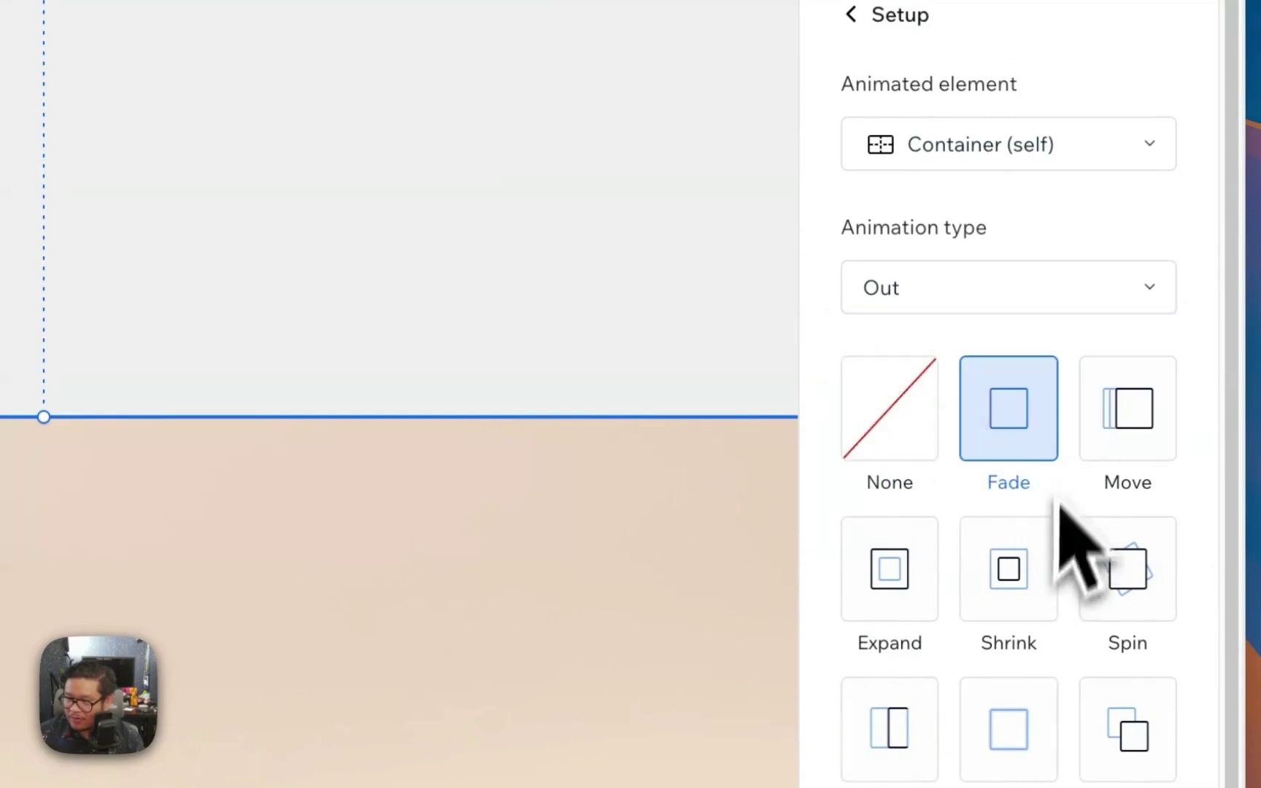
Set the position type of the container around the image to Sticky.
{"action": "left_click", "coordinate": [908, 110]}
{"action": "scroll", "coordinate": [1067, 730], "scroll_direction": "down", "scroll_amount": 5}
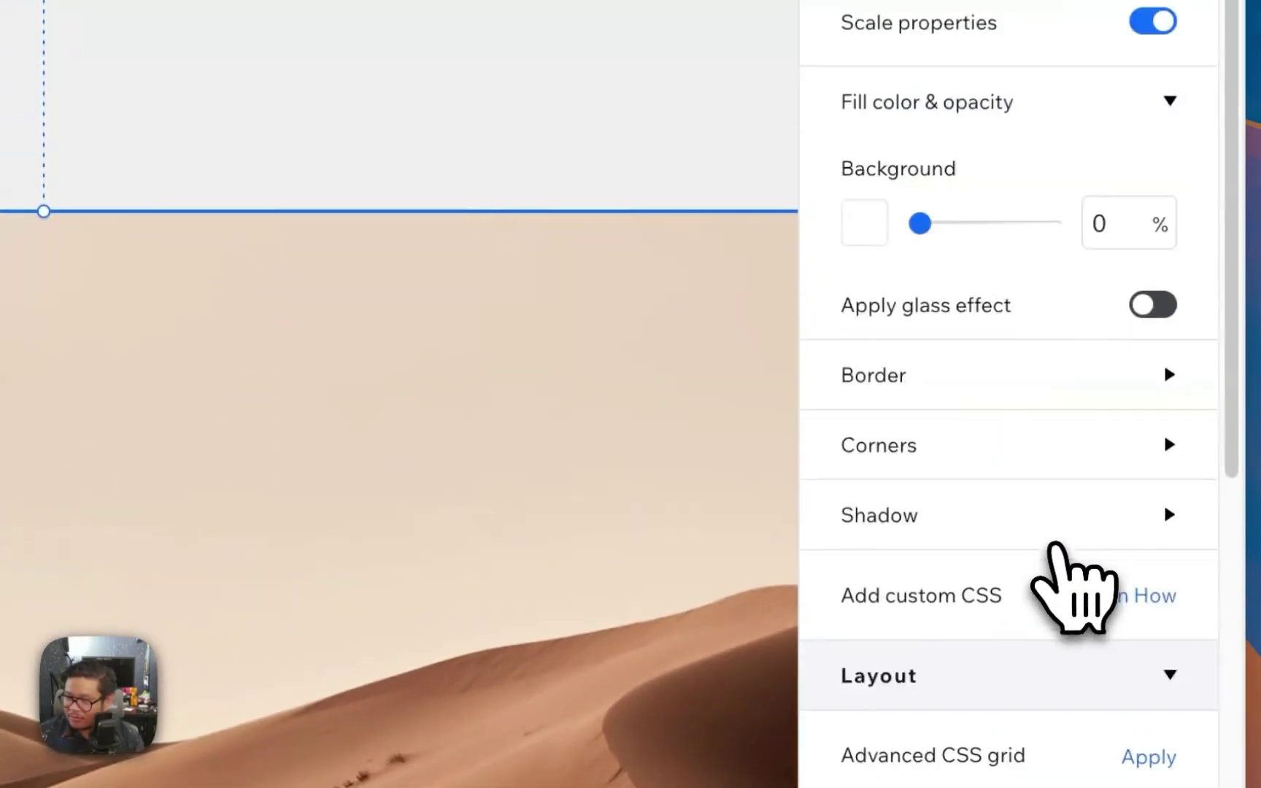
{"action": "scroll", "coordinate": [1051, 543], "scroll_direction": "down", "scroll_amount": 8}
{"action": "left_click", "coordinate": [993, 547]}
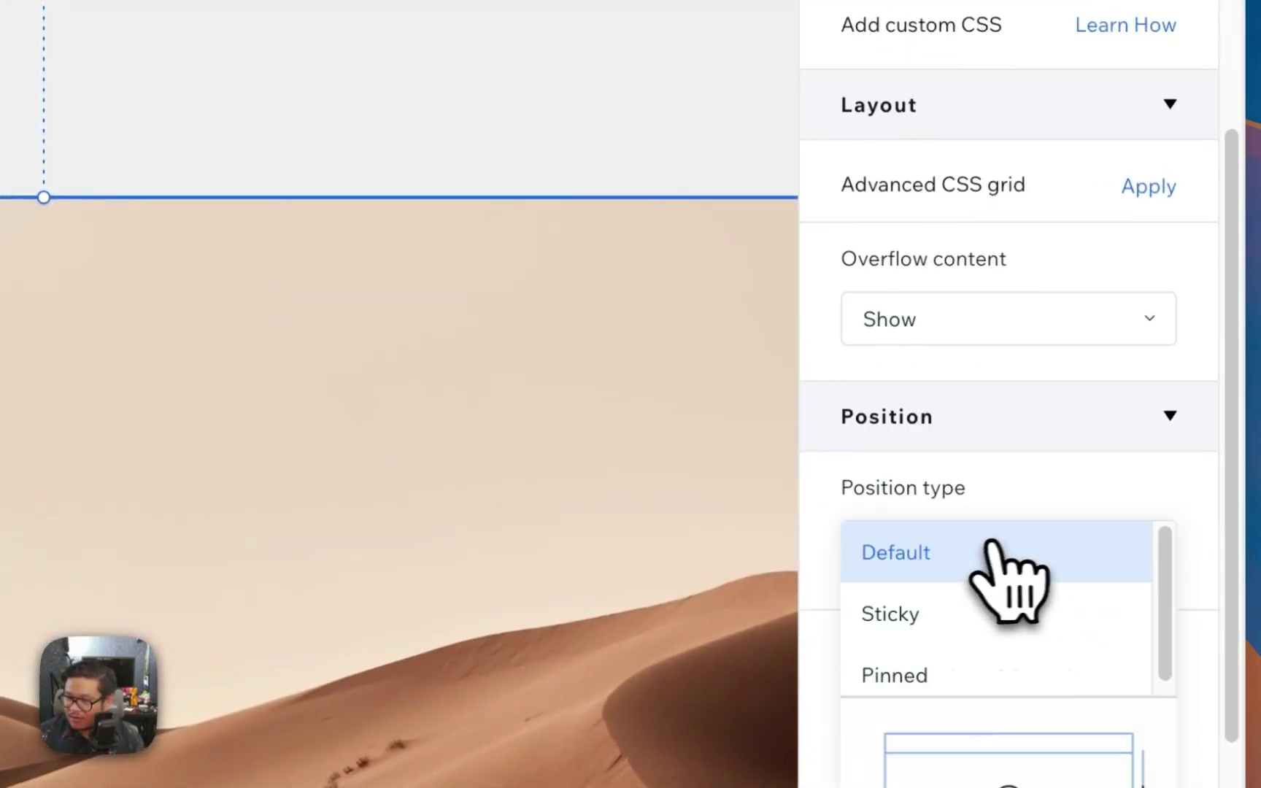
{"action": "left_click", "coordinate": [956, 633]}
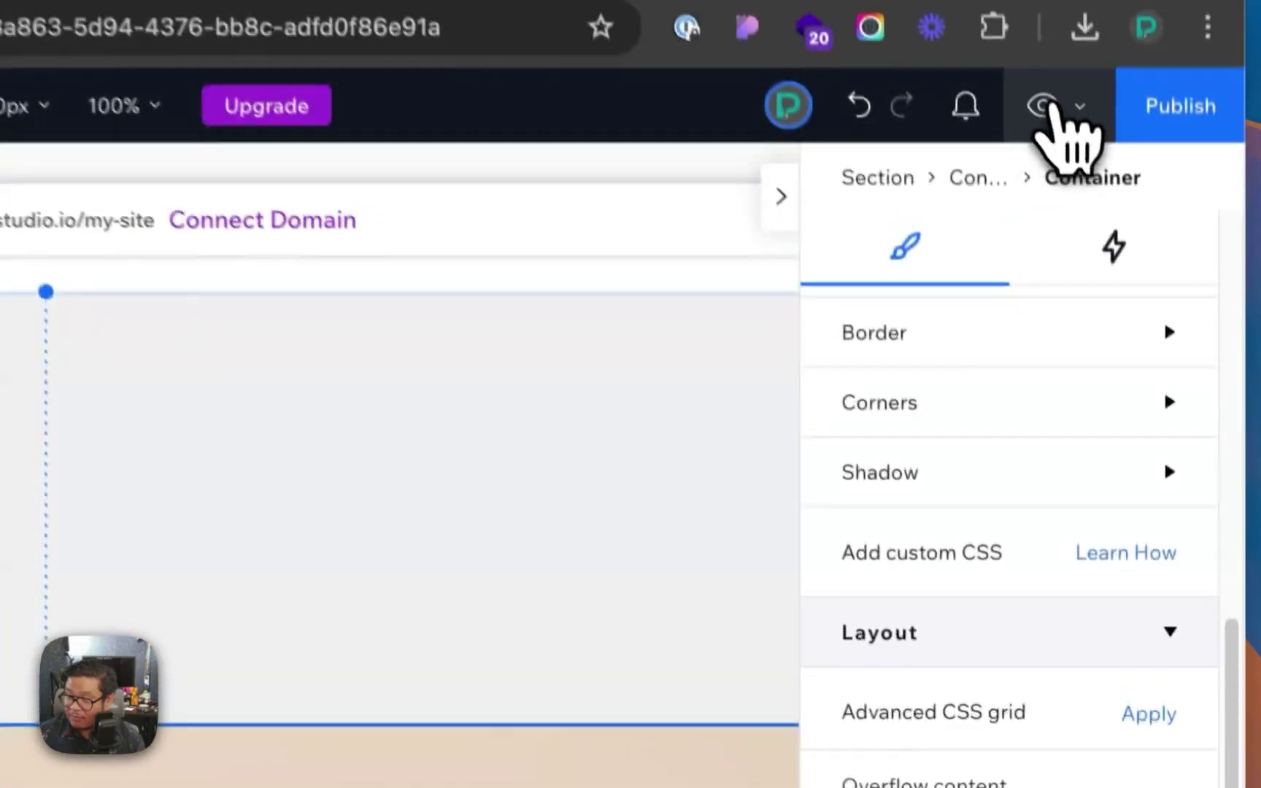
Preview the page to check the combined fade and expand effects while scrolling, and return to editing.
{"action": "left_click", "coordinate": [1051, 116]}
{"action": "mouse_move", "coordinate": [1166, 186]}
{"action": "left_mouse_down"}
{"action": "mouse_move", "coordinate": [1177, 417]}
{"action": "mouse_move", "coordinate": [1136, 604]}
{"action": "mouse_move", "coordinate": [1153, 335]}
{"action": "mouse_move", "coordinate": [1140, 183]}
{"action": "mouse_move", "coordinate": [1160, 203]}
{"action": "mouse_move", "coordinate": [1175, 558]}
{"action": "mouse_move", "coordinate": [1163, 210]}
{"action": "left_mouse_up"}
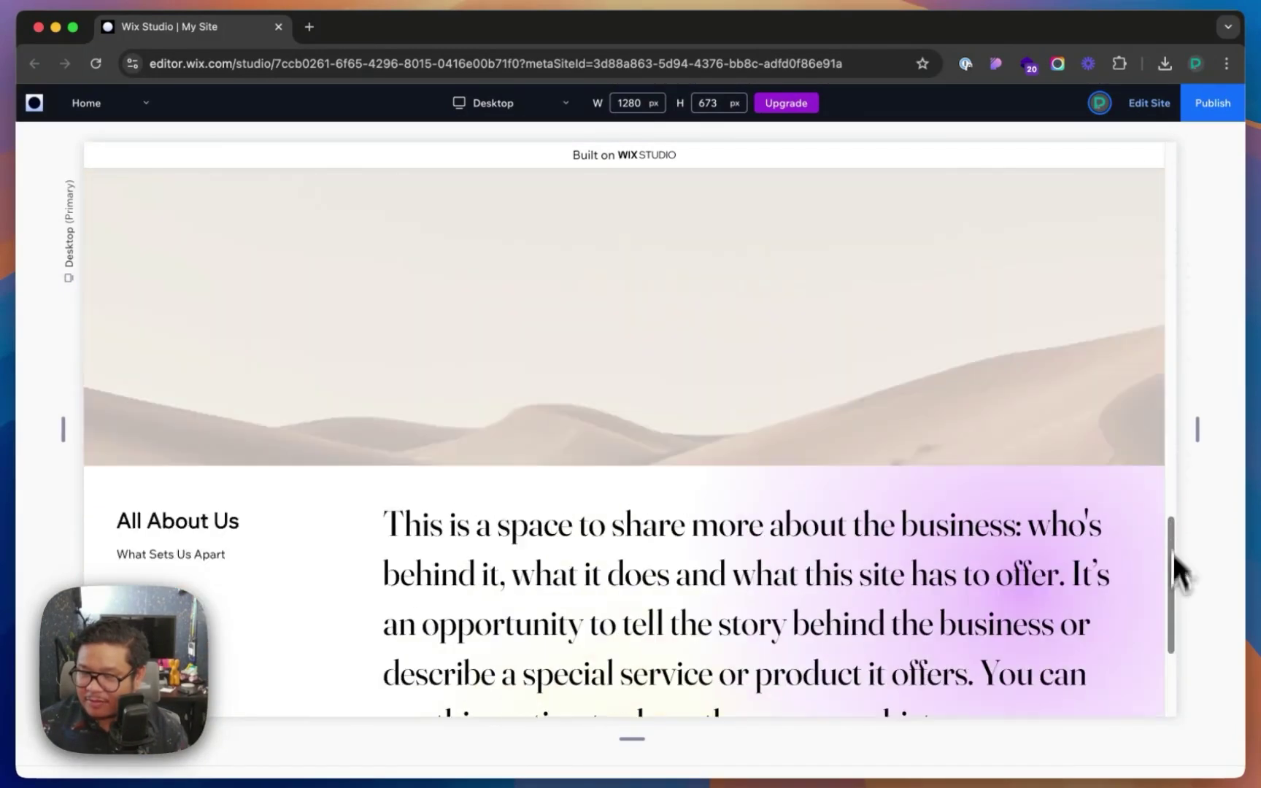
{"action": "left_click", "coordinate": [1149, 103]}
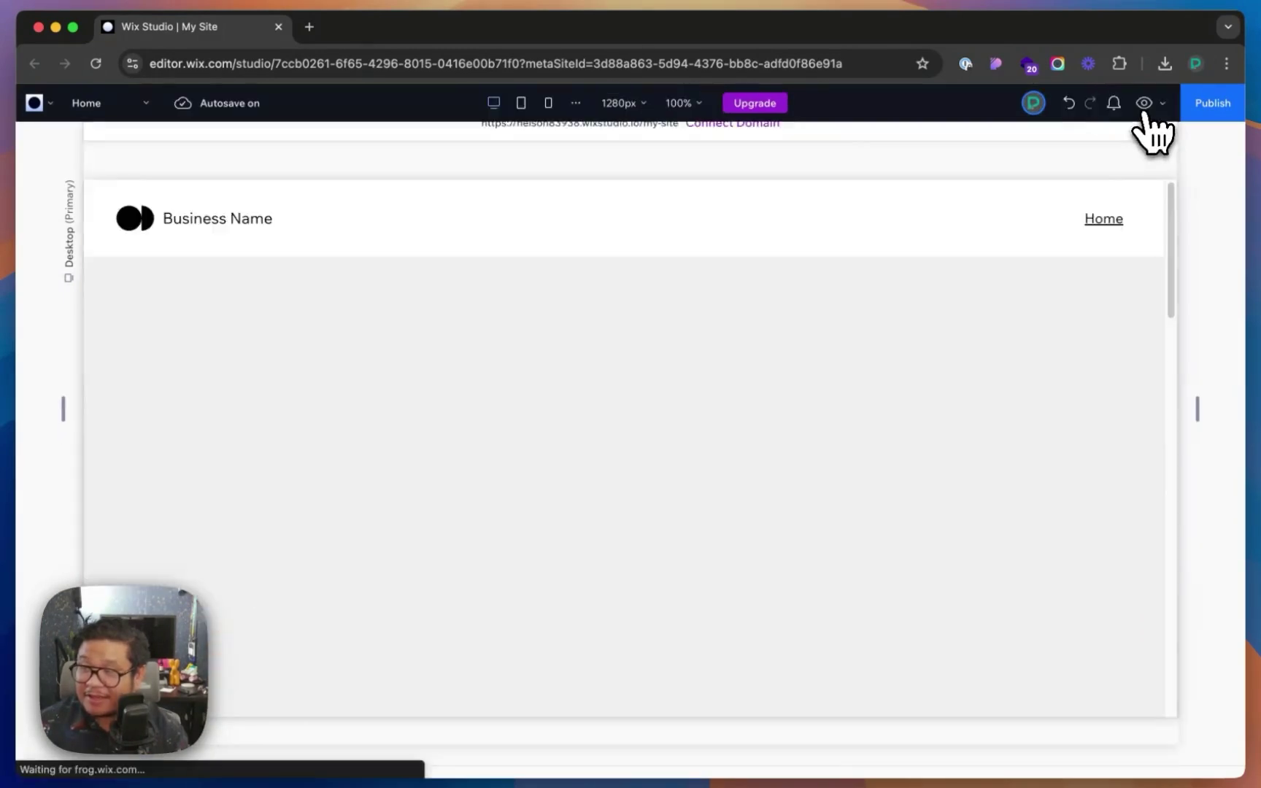
Expand the inner container in the layer tree to examine how the image is nested.
{"action": "left_click", "coordinate": [35, 173]}
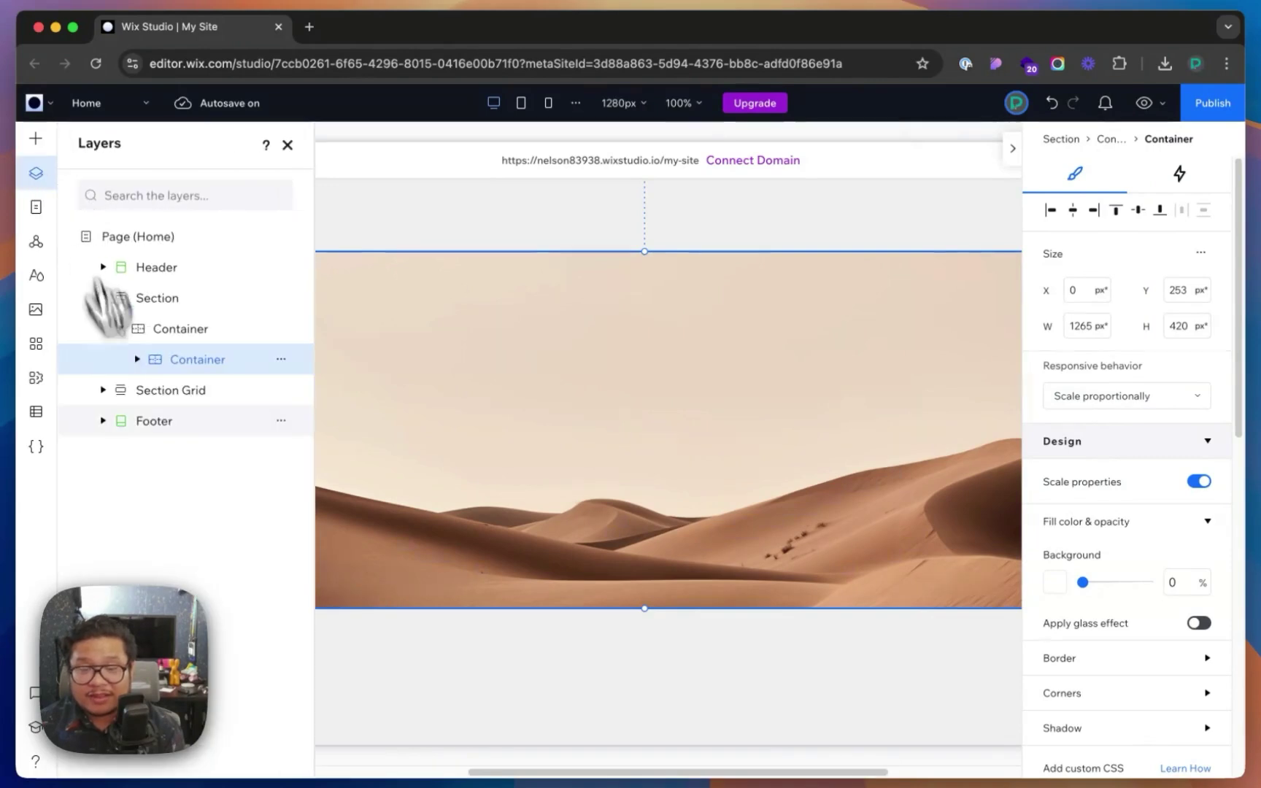
{"action": "left_click", "coordinate": [131, 359]}
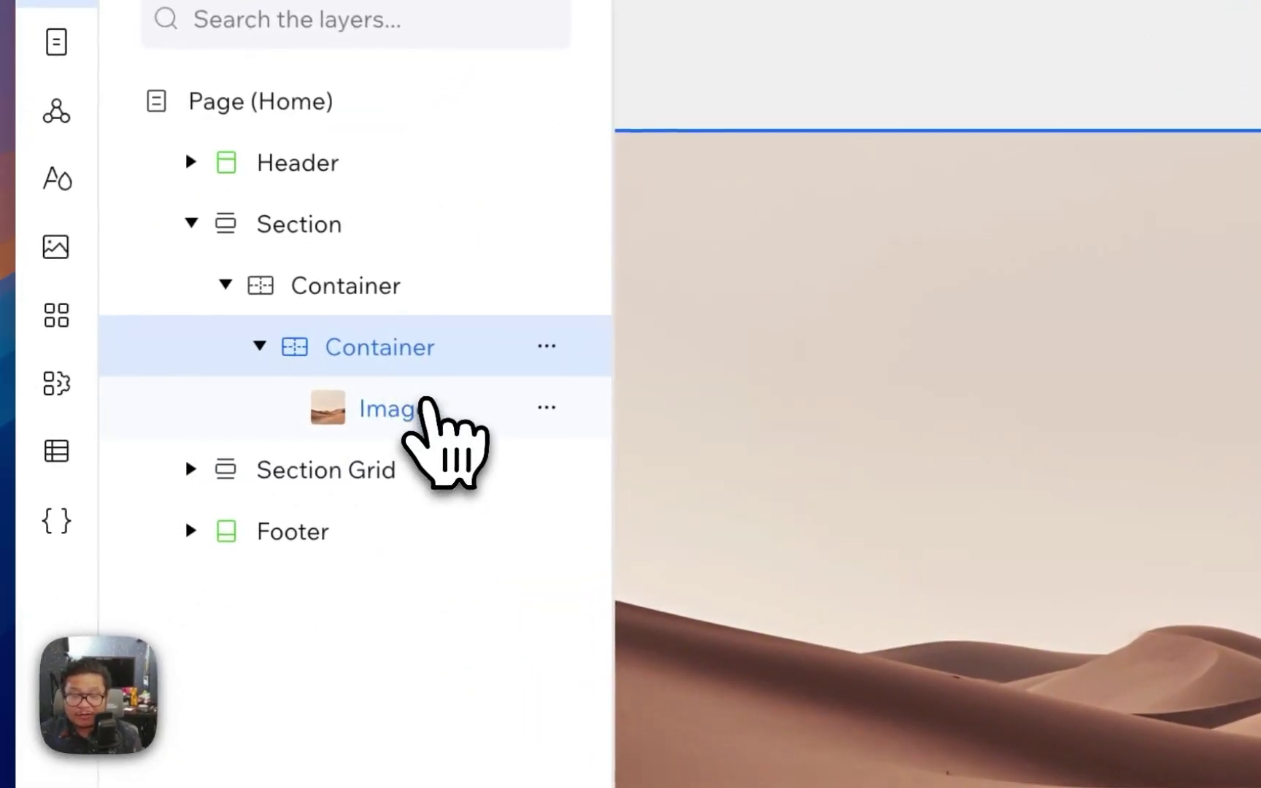
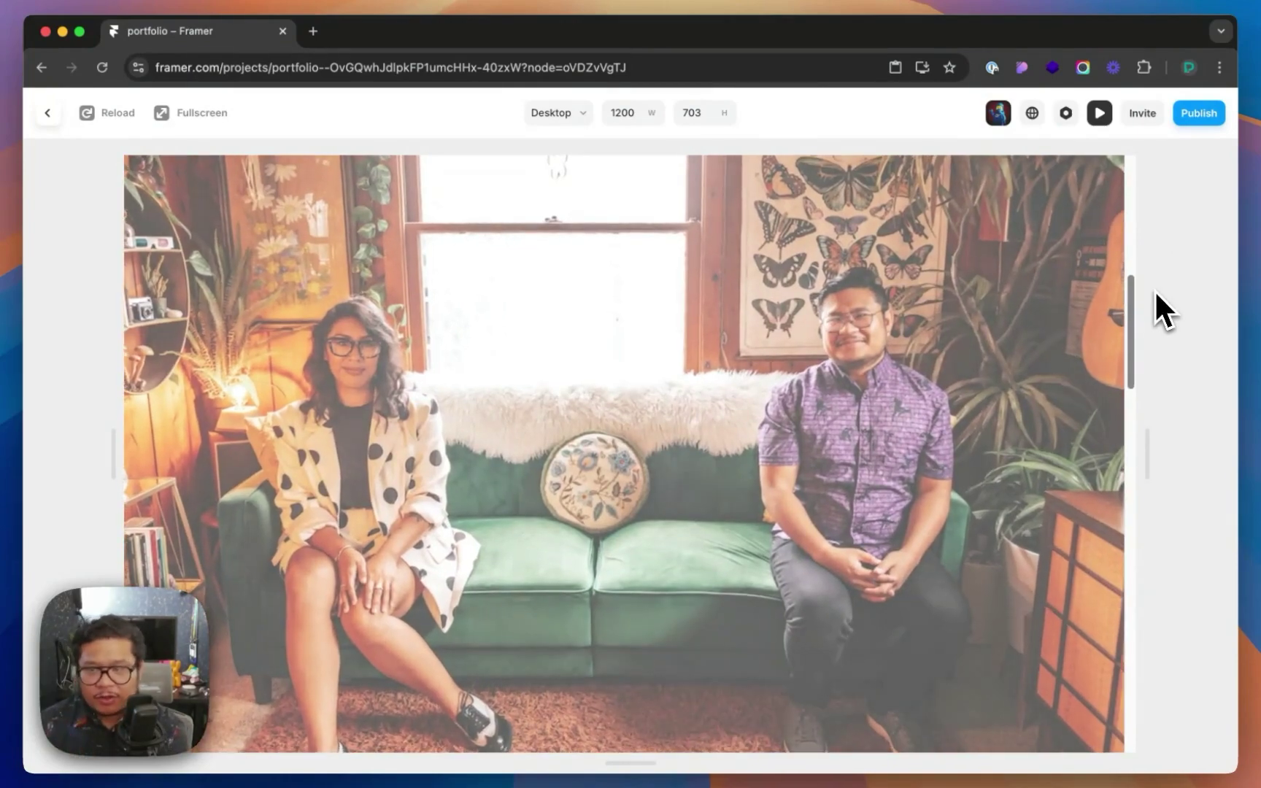
Switch to the Framer portfolio project, check its sticky section by scrolling the preview, and return to the canvas.
{"action": "scroll", "coordinate": [1154, 289], "scroll_direction": "up", "scroll_amount": 5}
{"action": "left_click_drag", "start_coordinate": [1136, 207], "coordinate": [1117, 149]}
{"action": "left_click", "coordinate": [1099, 112]}
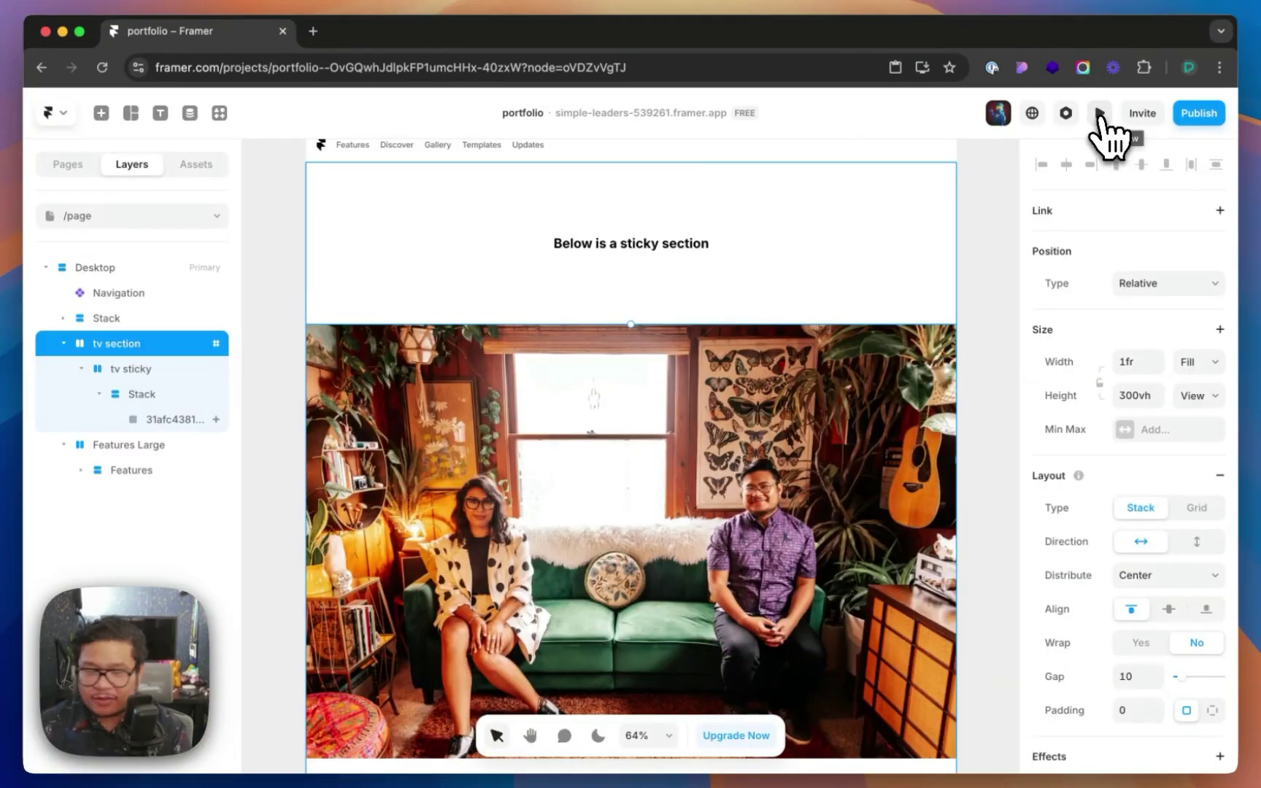
Delete the tv section and draw a Rows stack about 1183 by 56 in its place, below the sticky section heading.
{"action": "key", "text": "Delete"}
{"action": "left_click", "coordinate": [131, 116]}
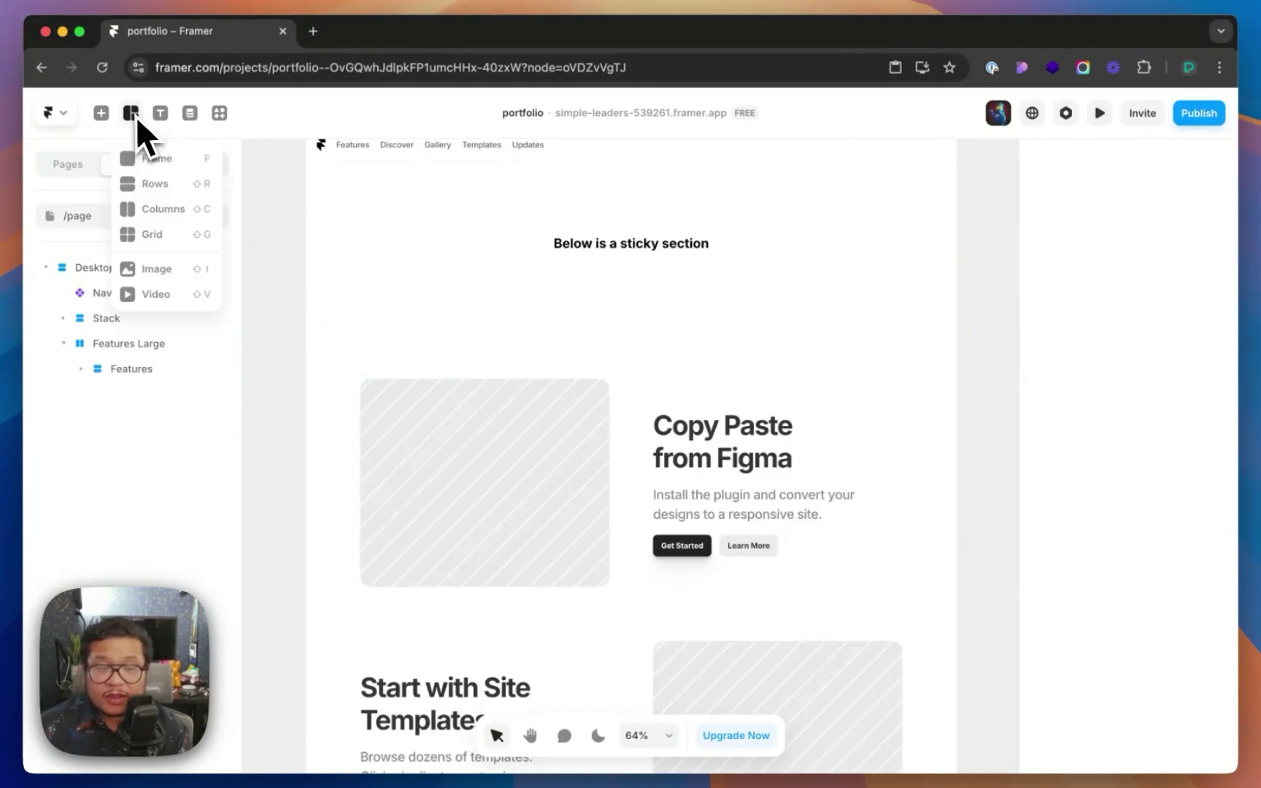
{"action": "left_click", "coordinate": [166, 189]}
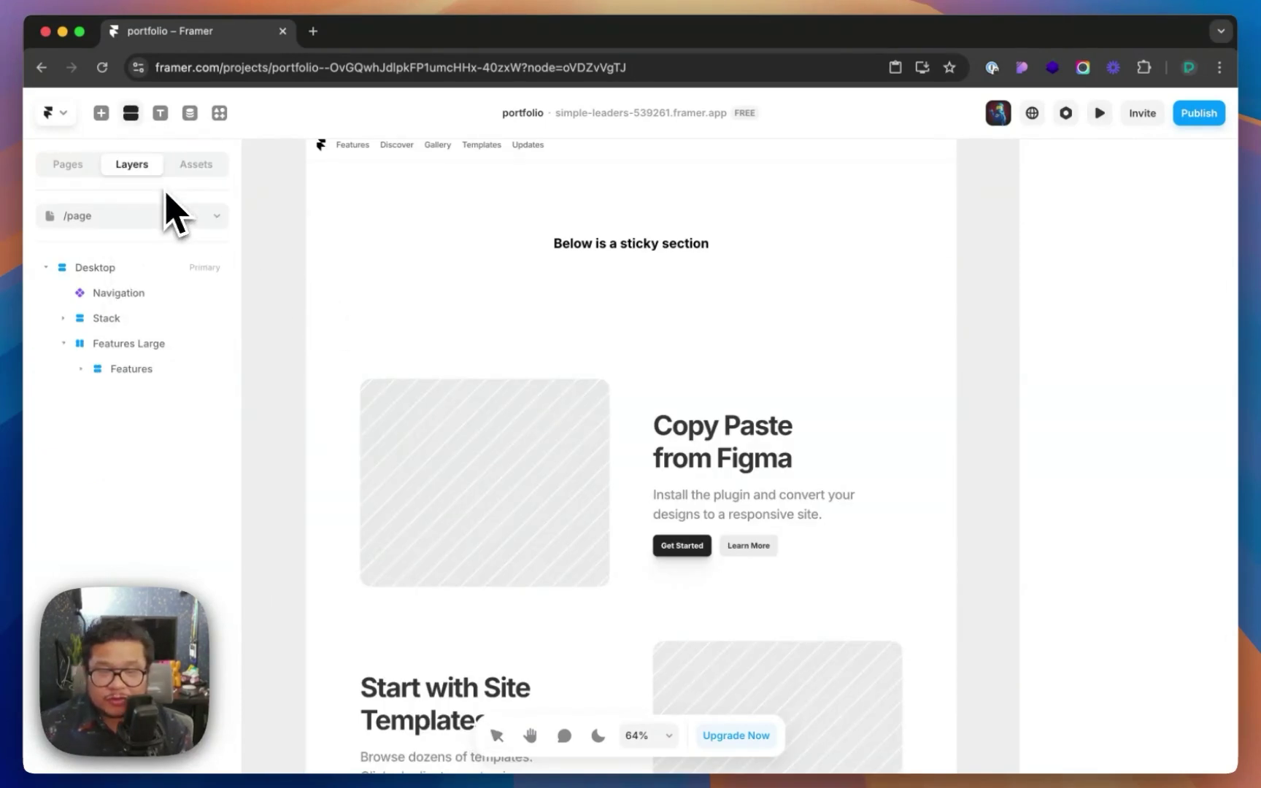
{"action": "mouse_move", "coordinate": [310, 322]}
{"action": "left_mouse_down"}
{"action": "mouse_move", "coordinate": [839, 361]}
{"action": "mouse_move", "coordinate": [884, 375]}
{"action": "left_mouse_up"}
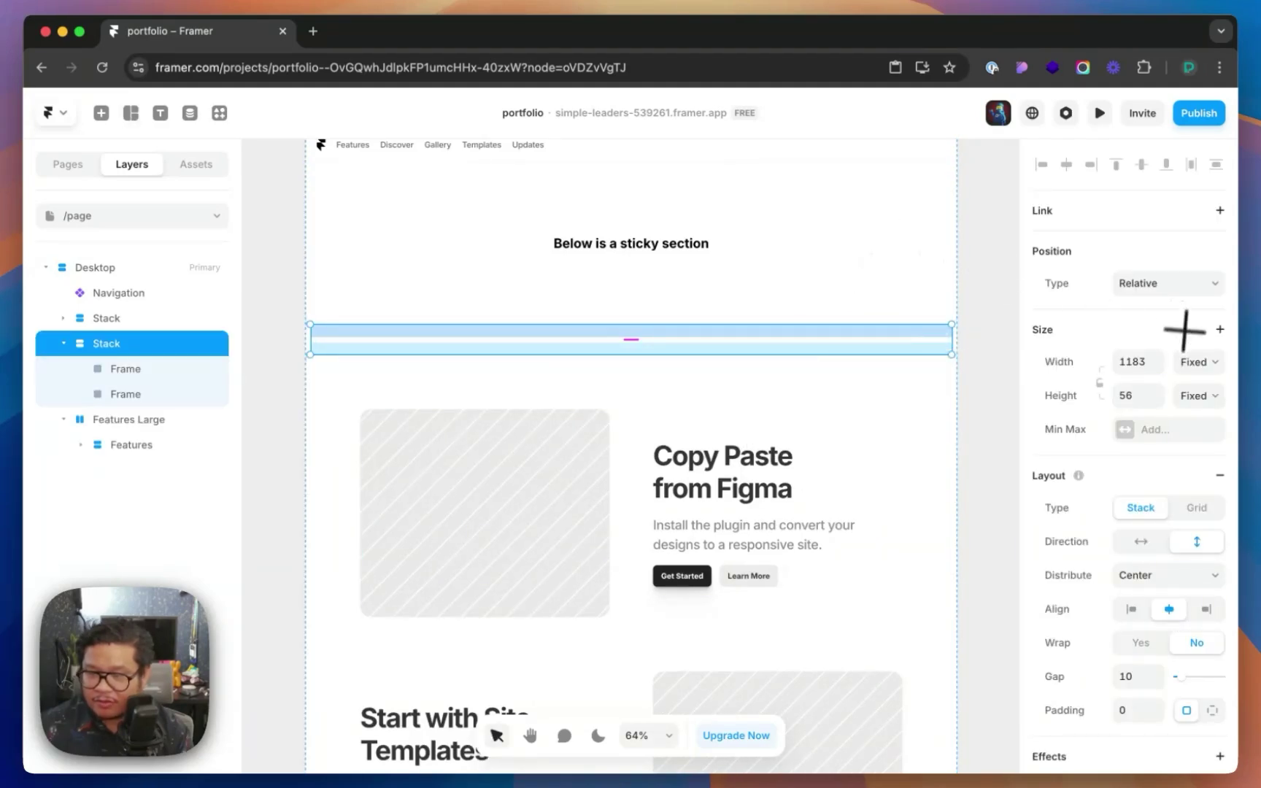
Set the new stack's width to Fill and delete its second frame.
{"action": "left_click", "coordinate": [1197, 363]}
{"action": "left_click", "coordinate": [1200, 403]}
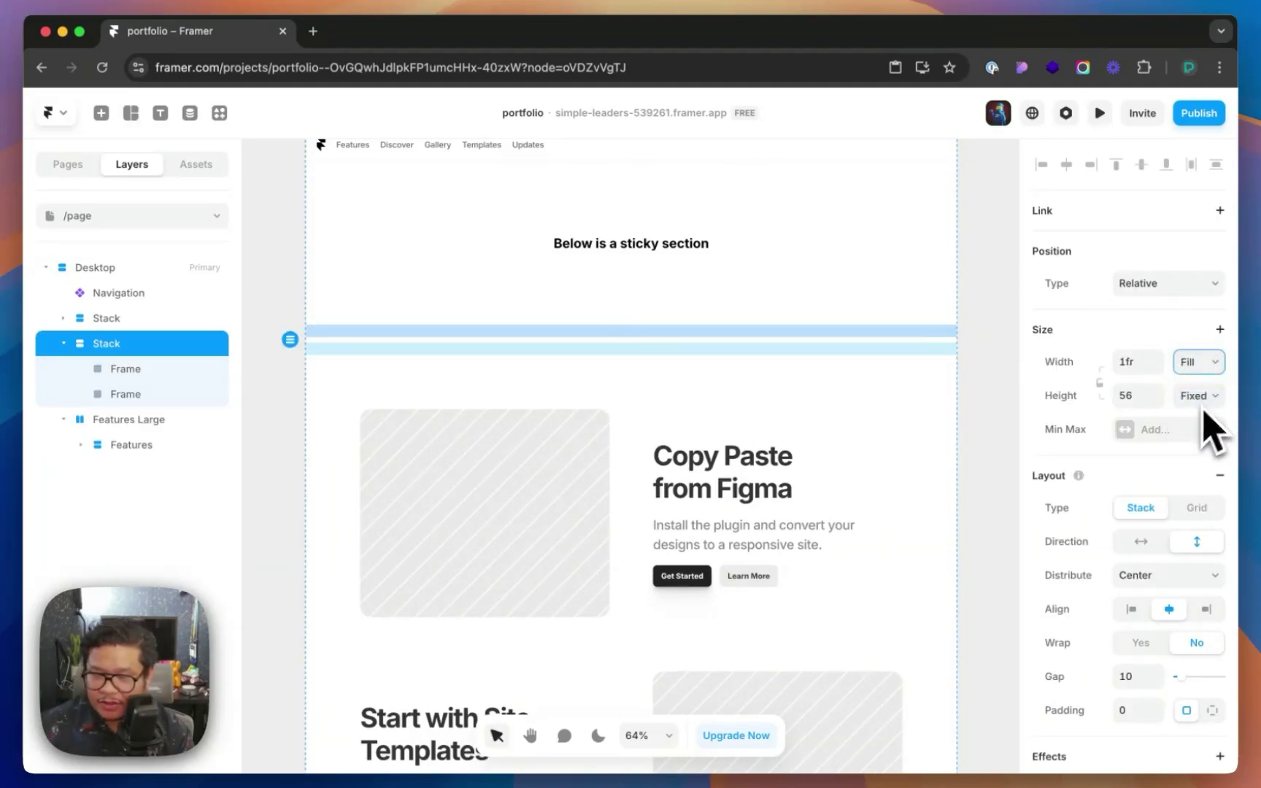
{"action": "left_click", "coordinate": [147, 394]}
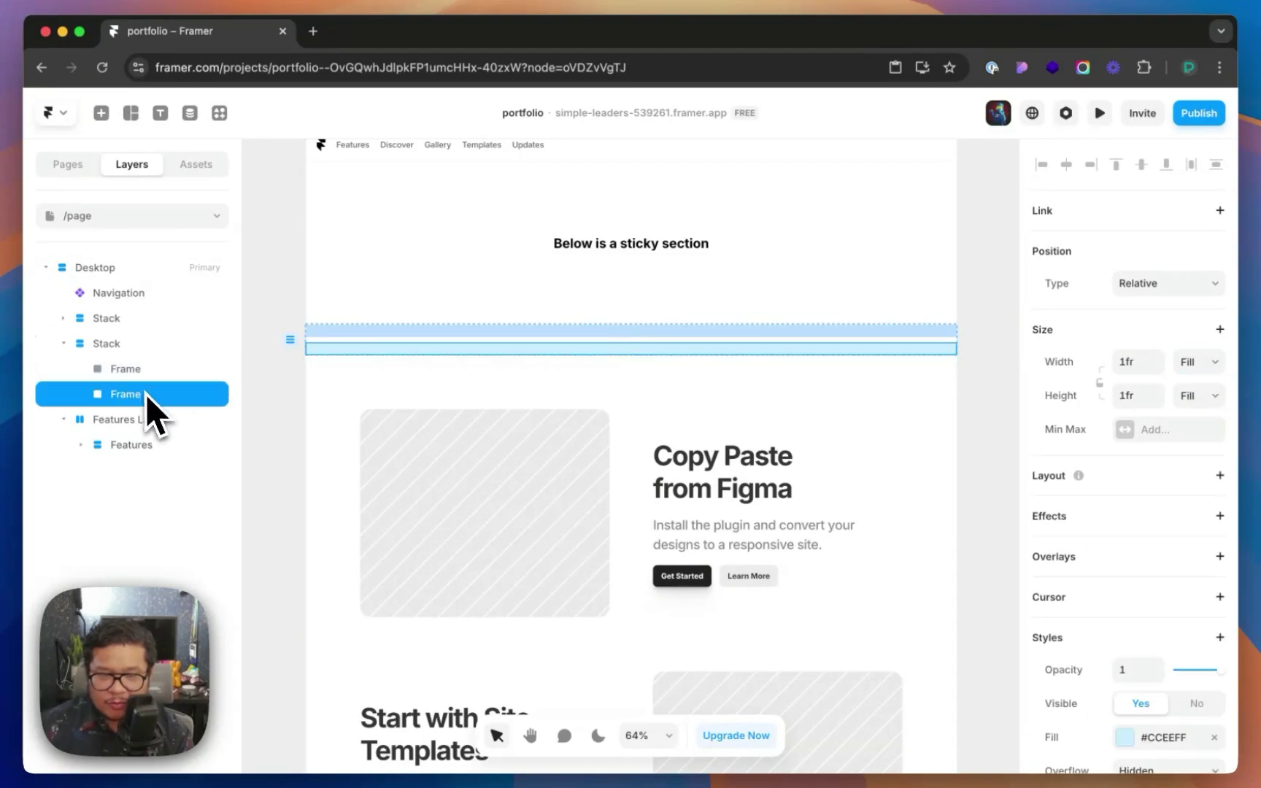
{"action": "key", "text": "Delete"}
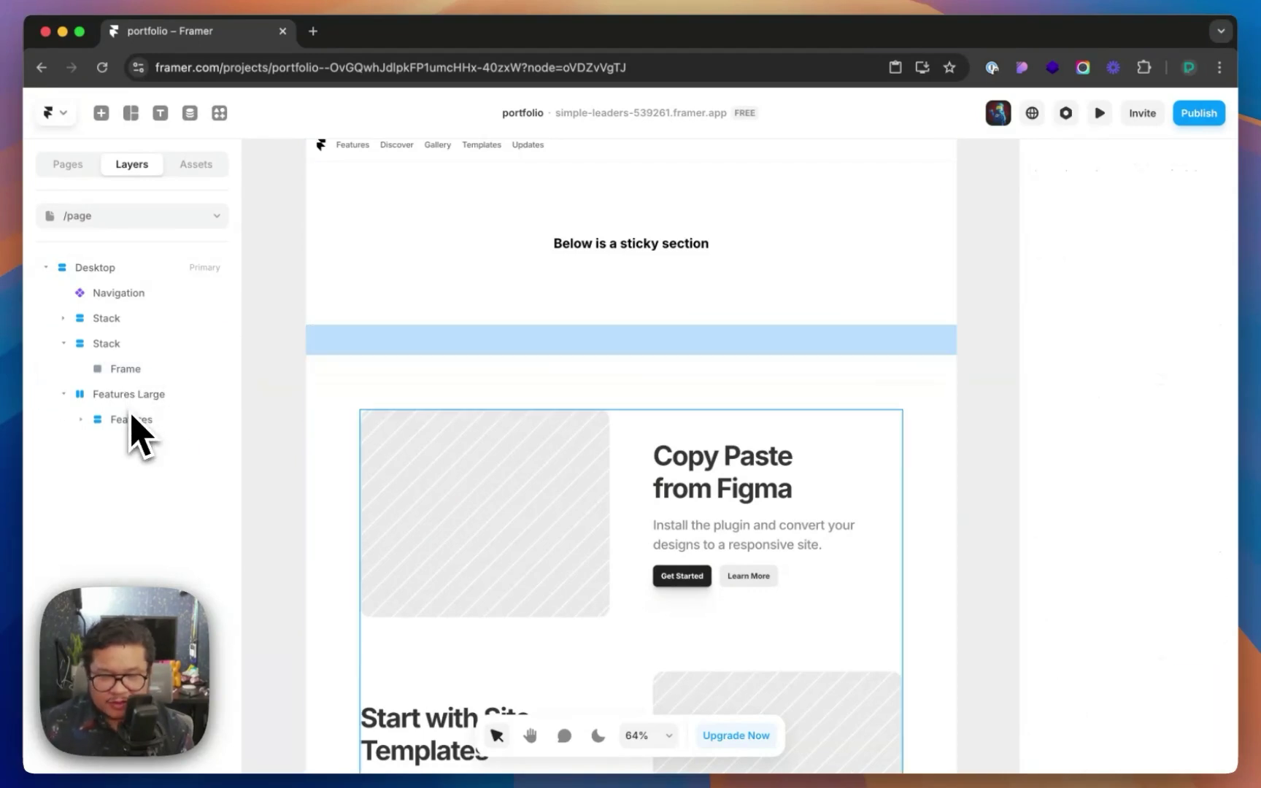
Set the remaining frame's height to Viewport sizing with a value of 200vh.
{"action": "left_click", "coordinate": [133, 374]}
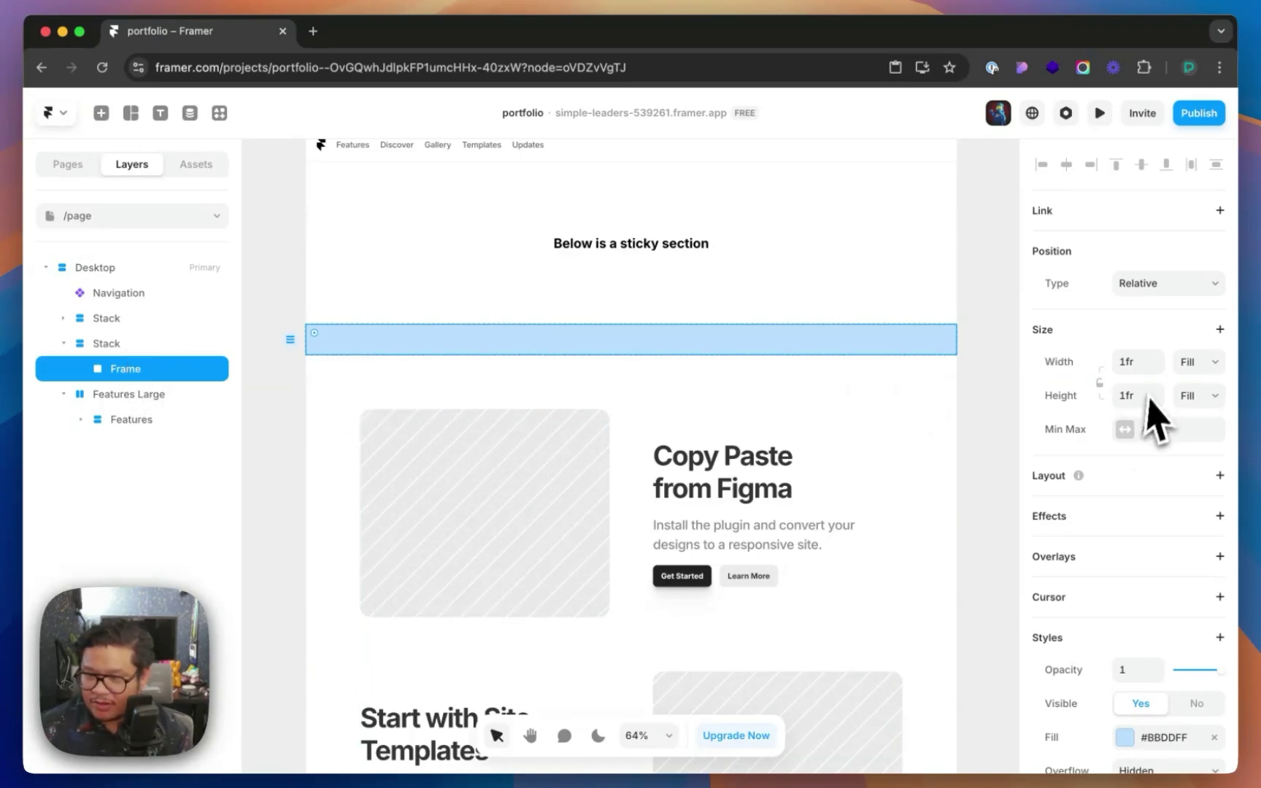
{"action": "left_click", "coordinate": [1192, 409]}
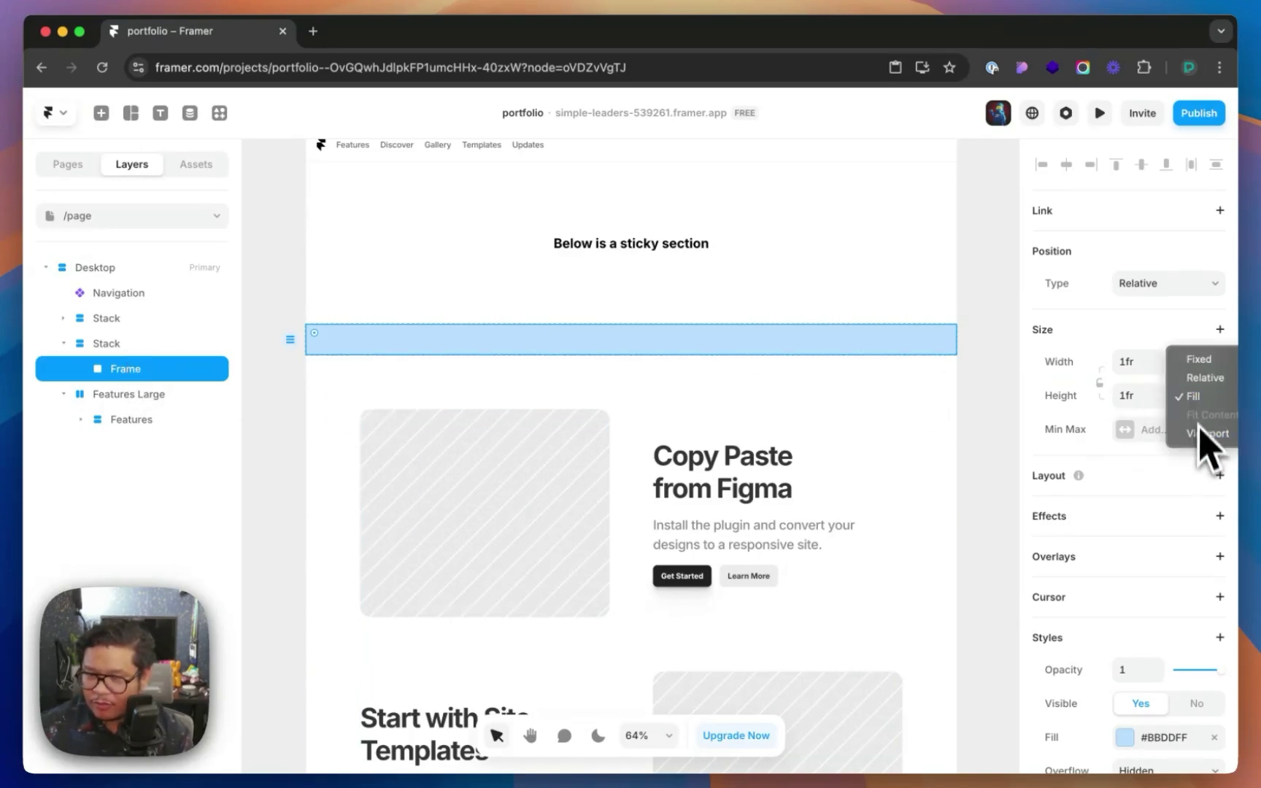
{"action": "left_click", "coordinate": [1205, 448]}
{"action": "left_click", "coordinate": [1138, 395]}
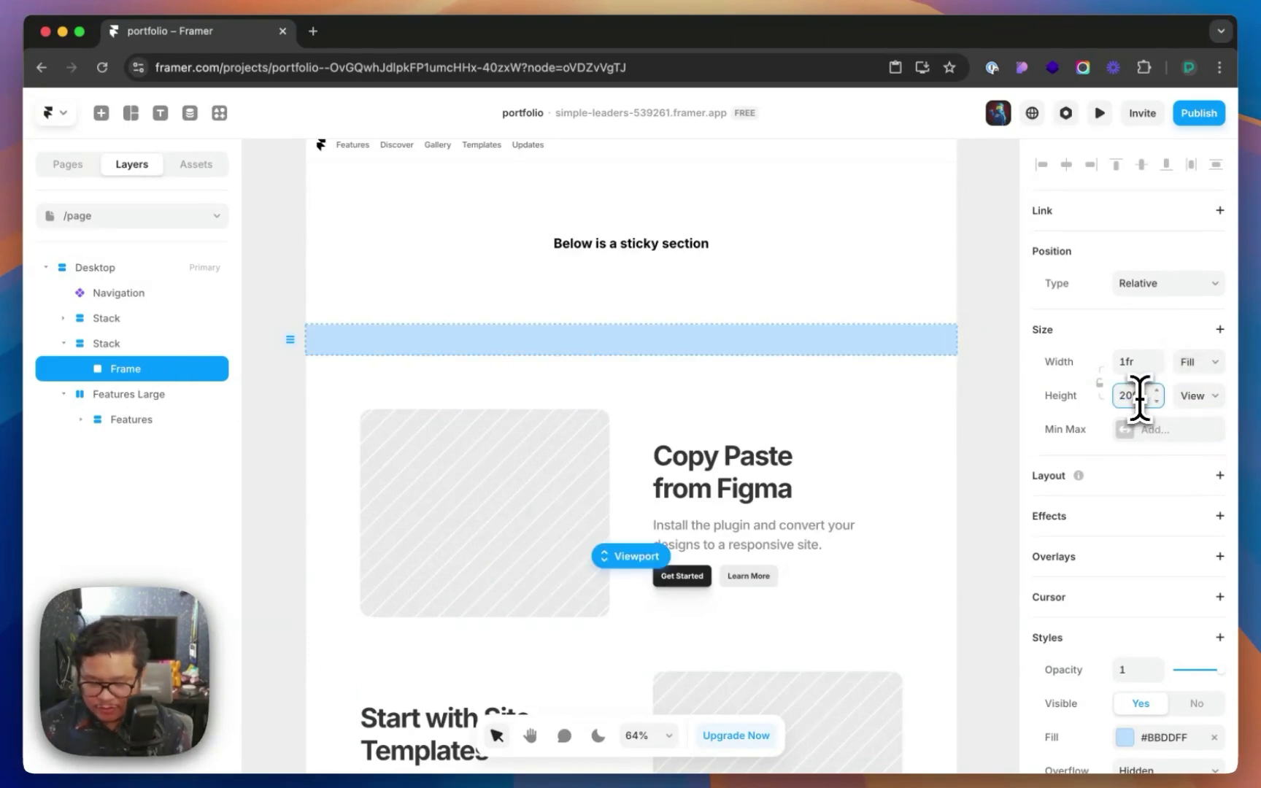
{"action": "type", "text": "200vh"}
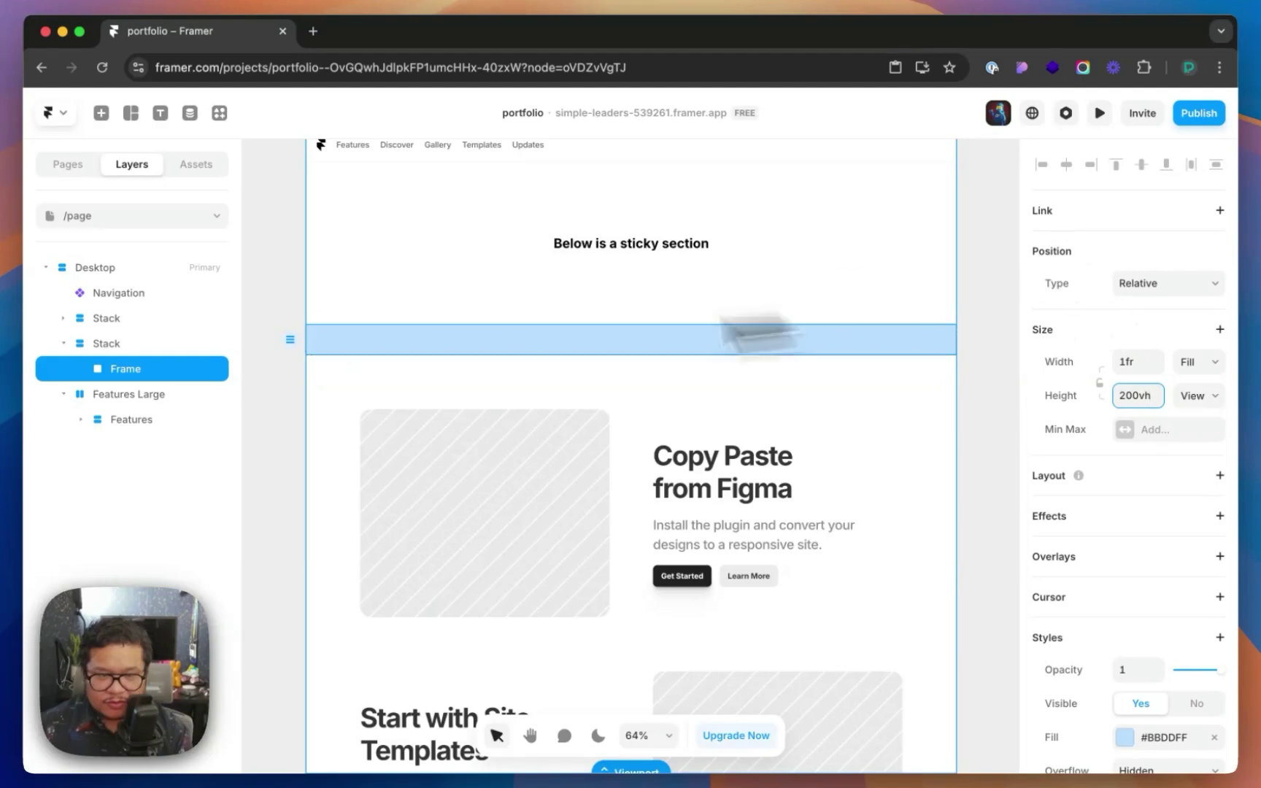
Set the height of the outer stack around the 200vh frame to Fit Content.
{"action": "left_click", "coordinate": [137, 350]}
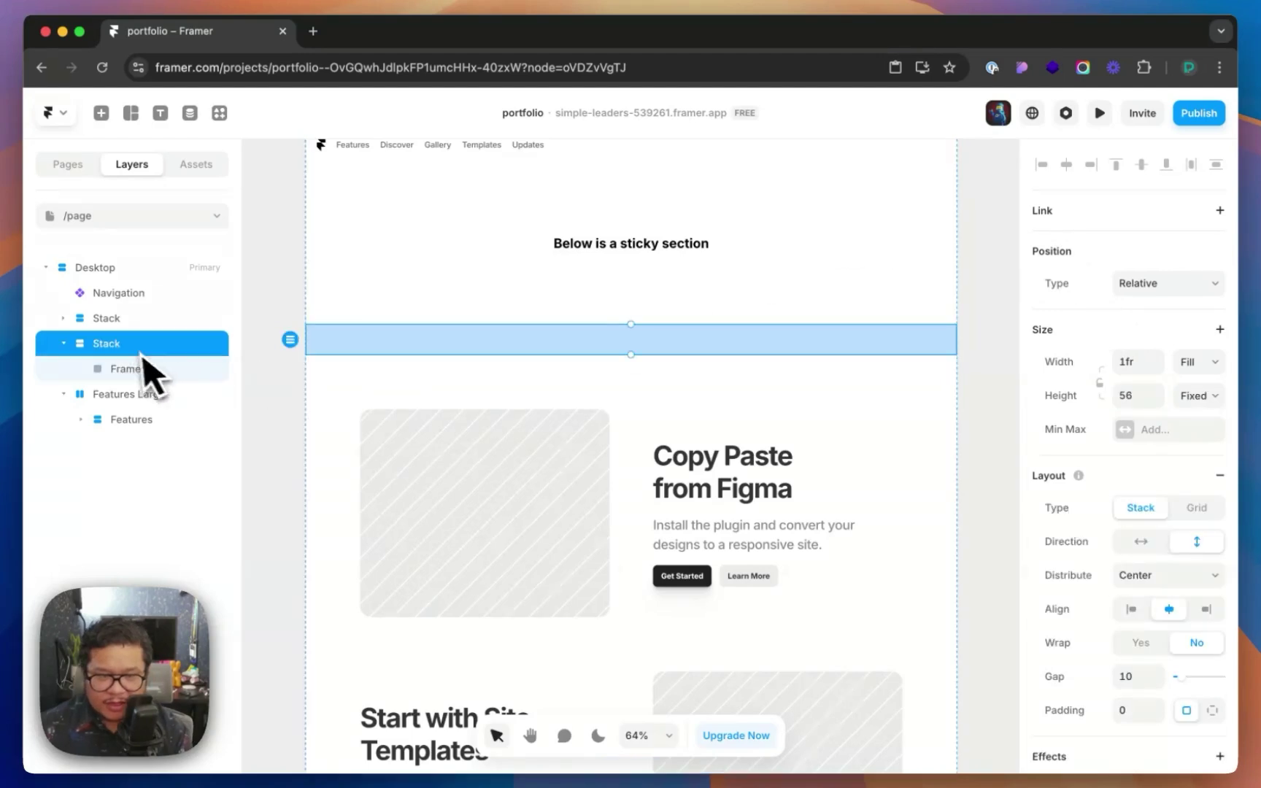
{"action": "left_click", "coordinate": [1197, 396]}
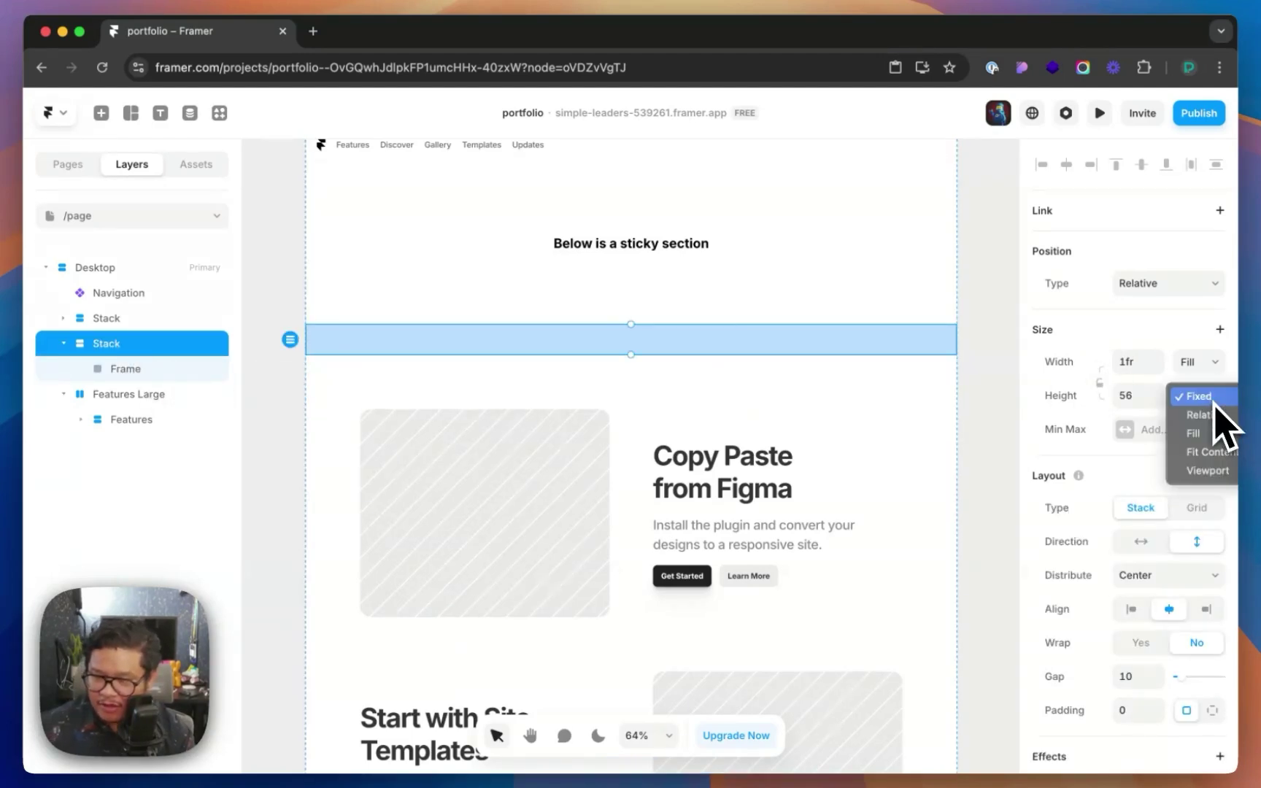
{"action": "left_click", "coordinate": [1221, 457]}
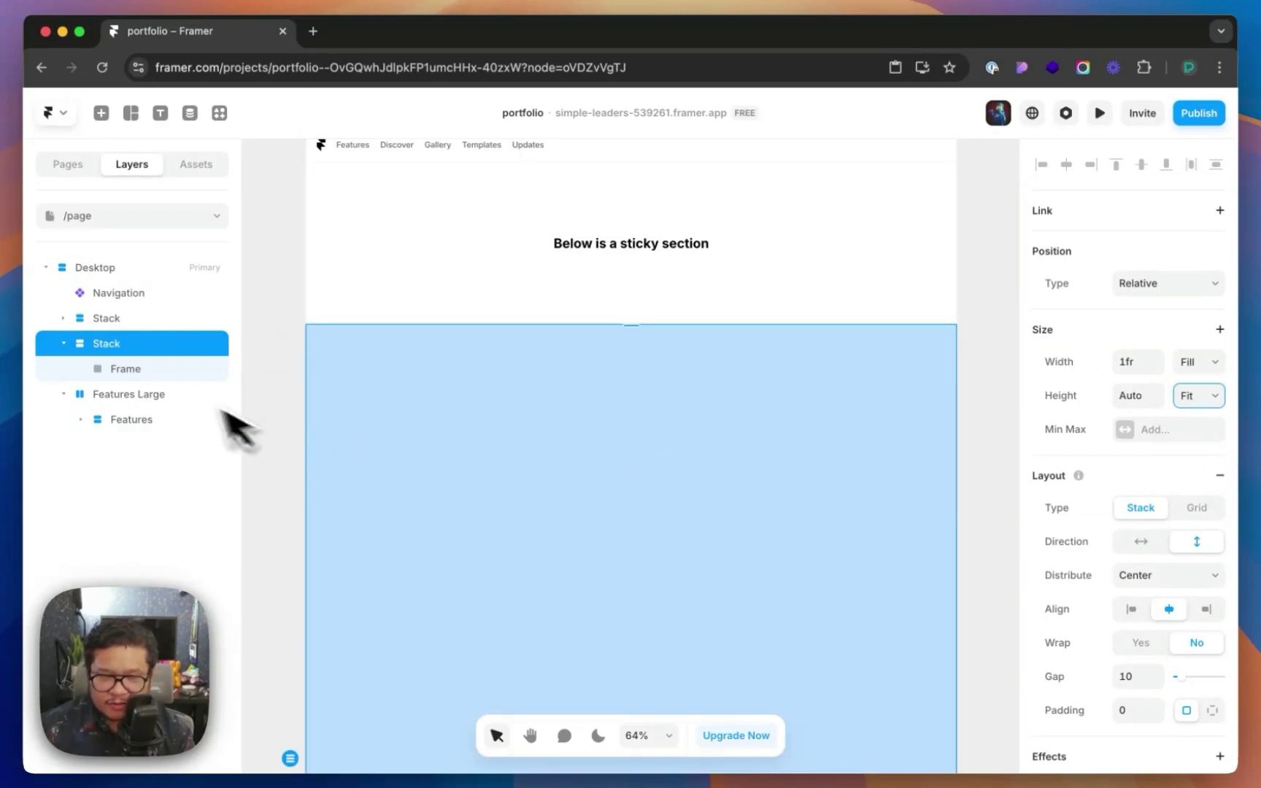
Insert a 400 by 300 image placeholder inside the 200vh frame and position it near the middle of the frame's upper part.
{"action": "left_click", "coordinate": [134, 377]}
{"action": "left_click", "coordinate": [102, 113]}
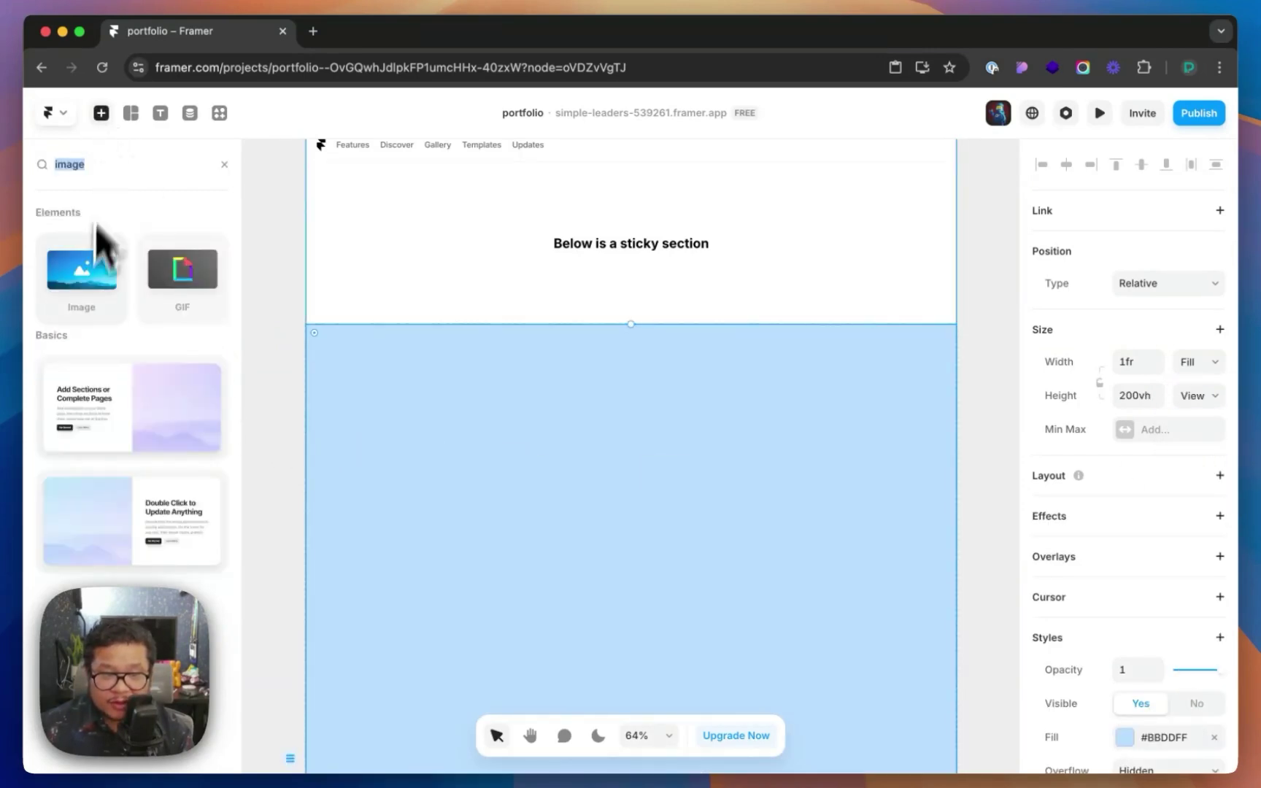
{"action": "left_click_drag", "start_coordinate": [82, 303], "coordinate": [656, 506]}
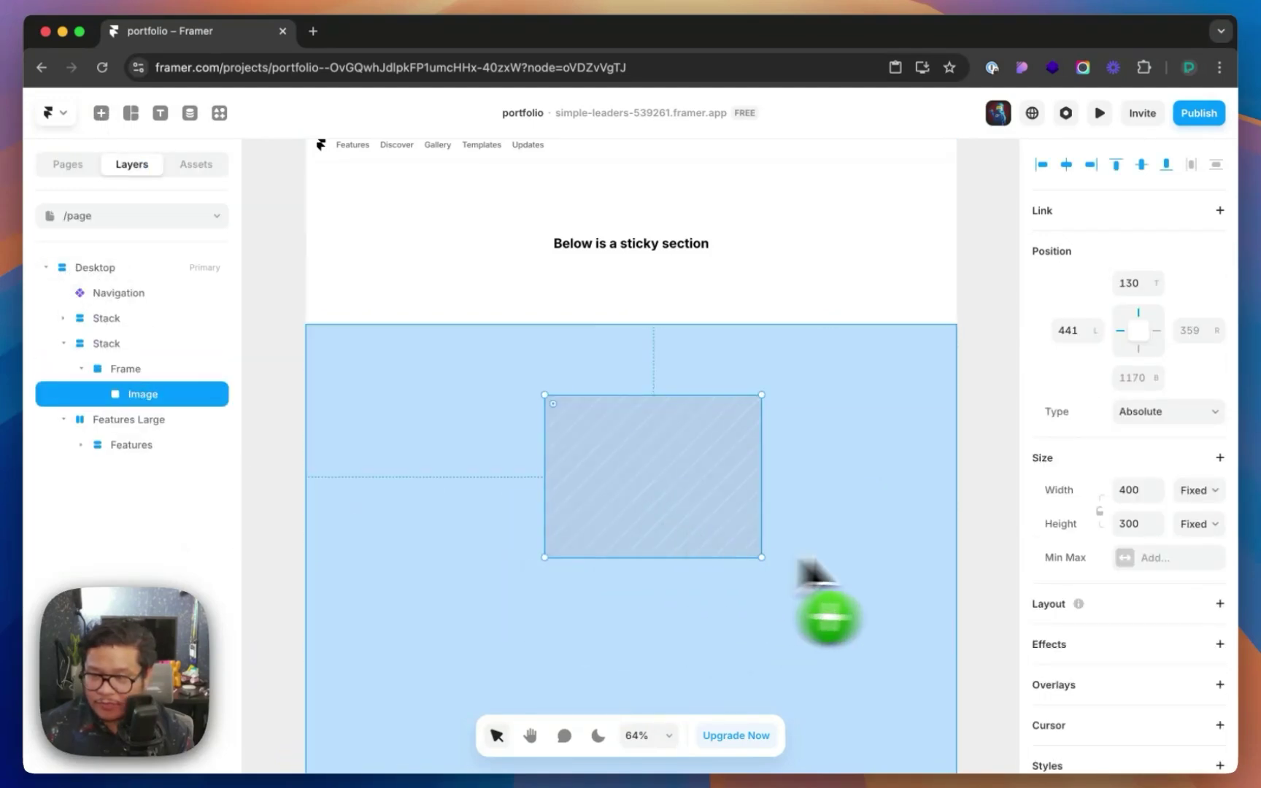
{"action": "left_click", "coordinate": [1140, 416]}
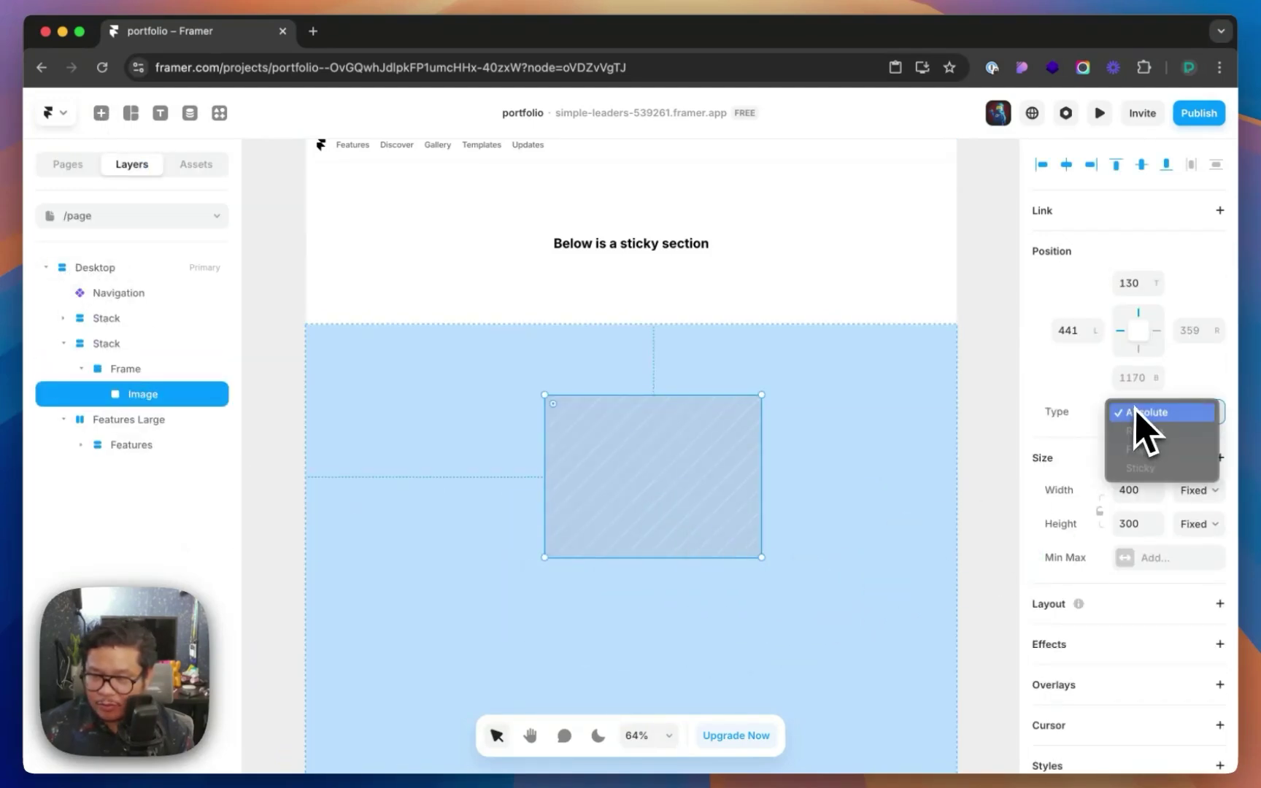
{"action": "left_click", "coordinate": [301, 405]}
{"action": "mouse_move", "coordinate": [633, 451]}
{"action": "left_mouse_down"}
{"action": "mouse_move", "coordinate": [661, 414]}
{"action": "mouse_move", "coordinate": [624, 452]}
{"action": "left_mouse_up"}
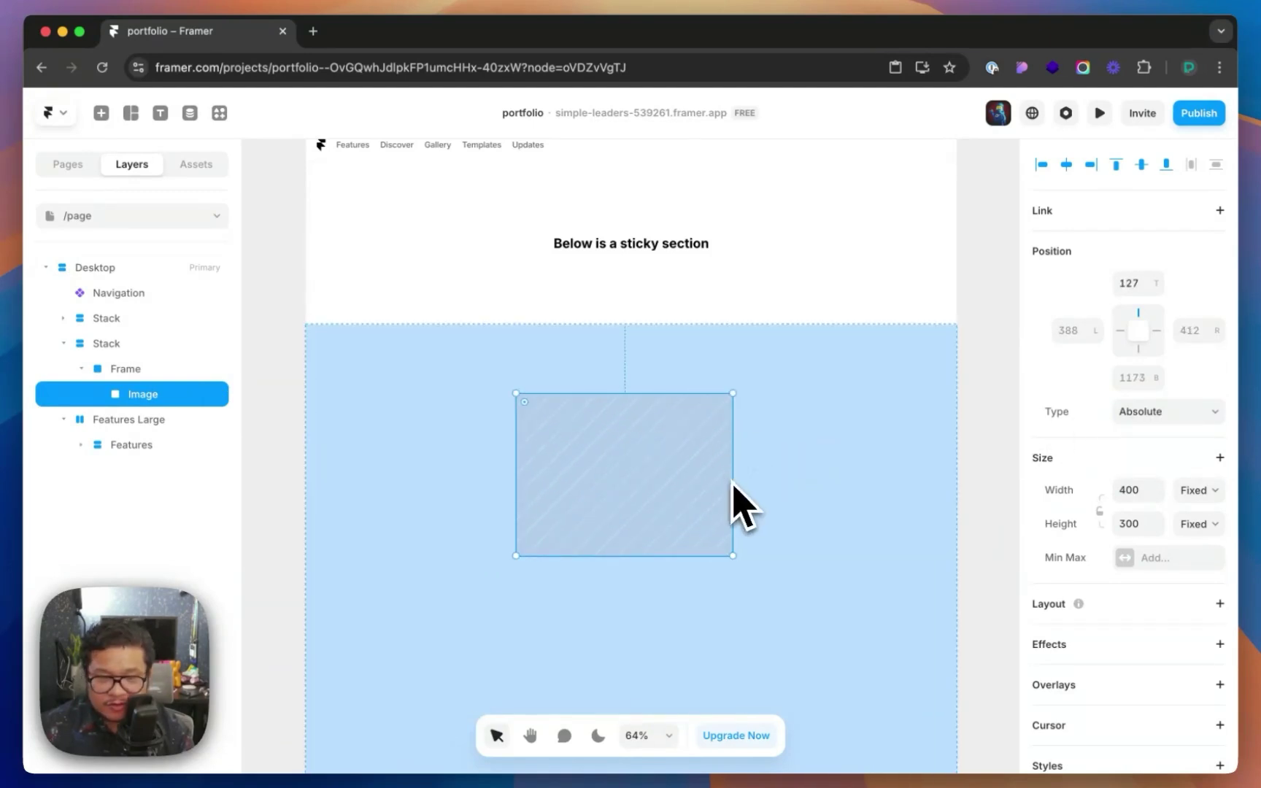
Give the 200vh frame a vertical stack layout and set its distribution to Start.
{"action": "left_click", "coordinate": [165, 376]}
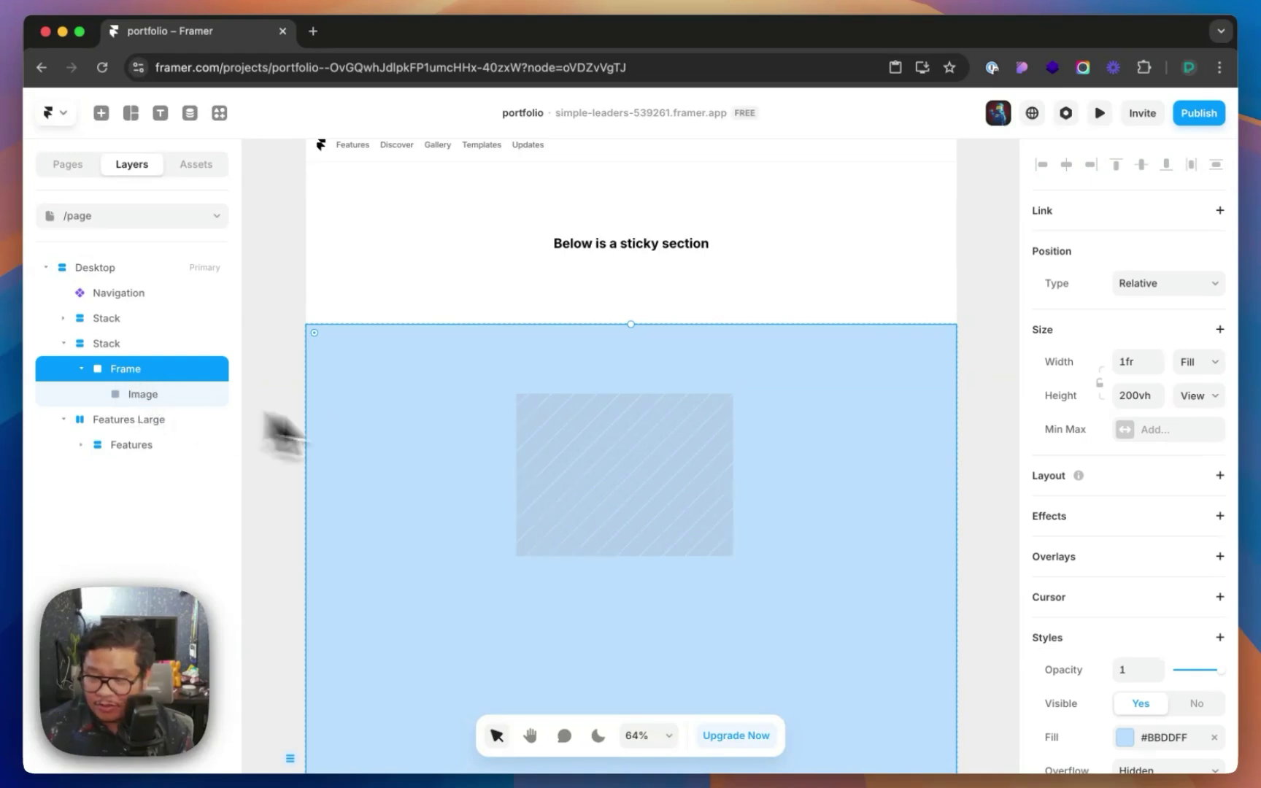
{"action": "left_click", "coordinate": [1220, 477]}
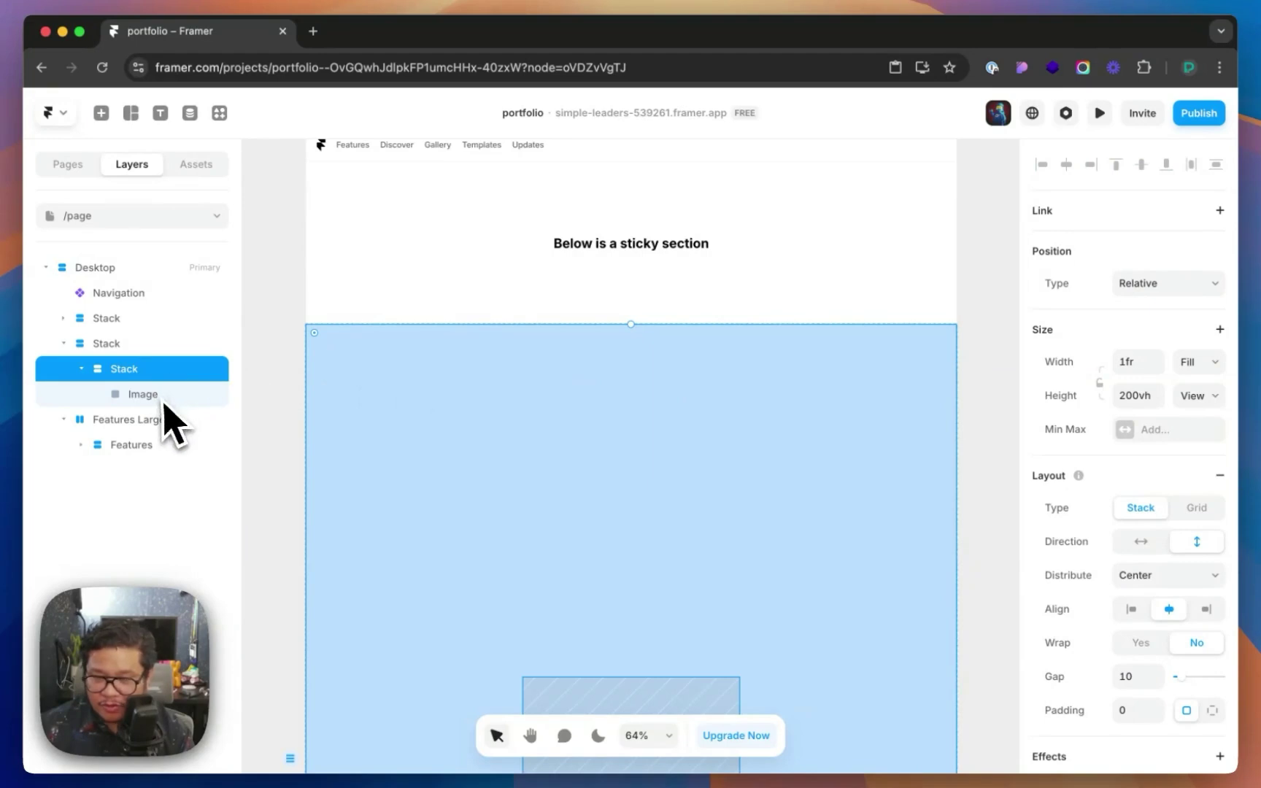
{"action": "left_click", "coordinate": [1166, 583]}
{"action": "left_click", "coordinate": [1152, 558]}
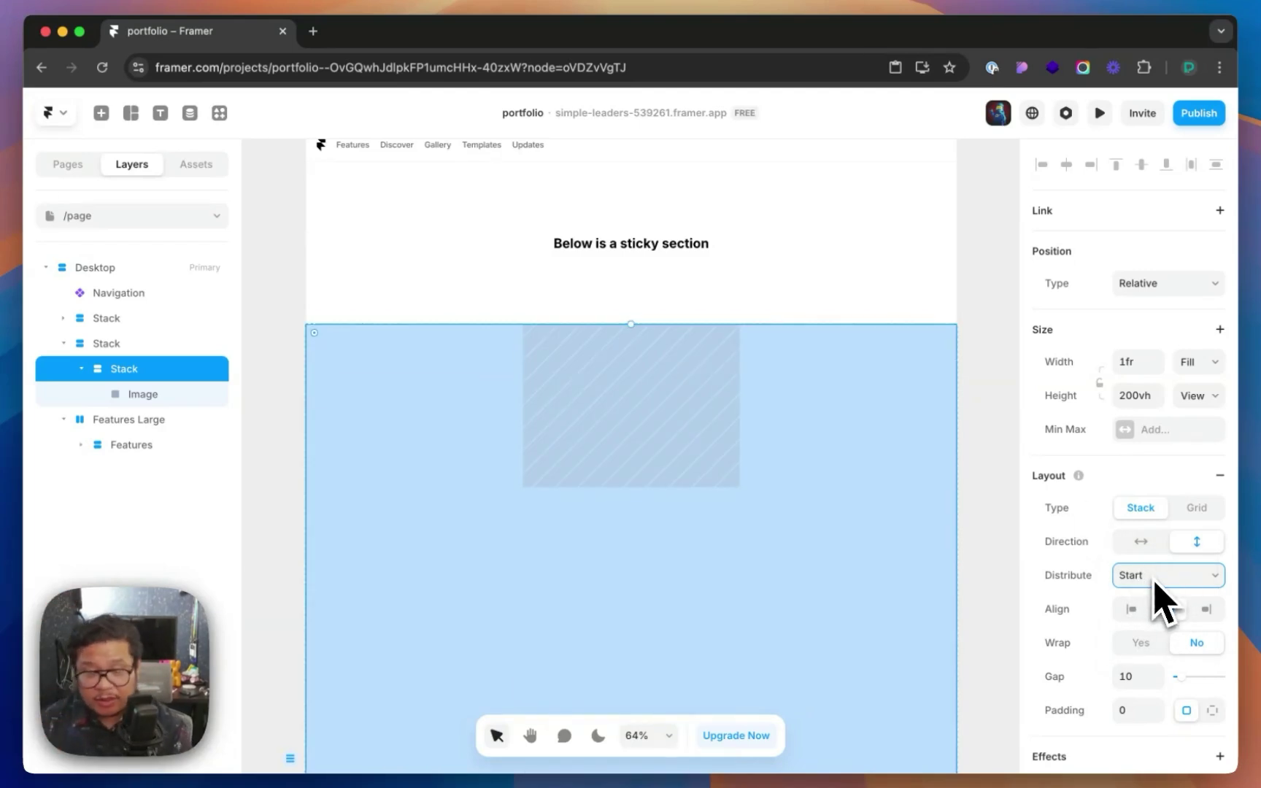
Fill the image placeholder with the picture 65105dba96e5bed5aff44630_contact--hero.webp.
{"action": "left_click", "coordinate": [150, 395]}
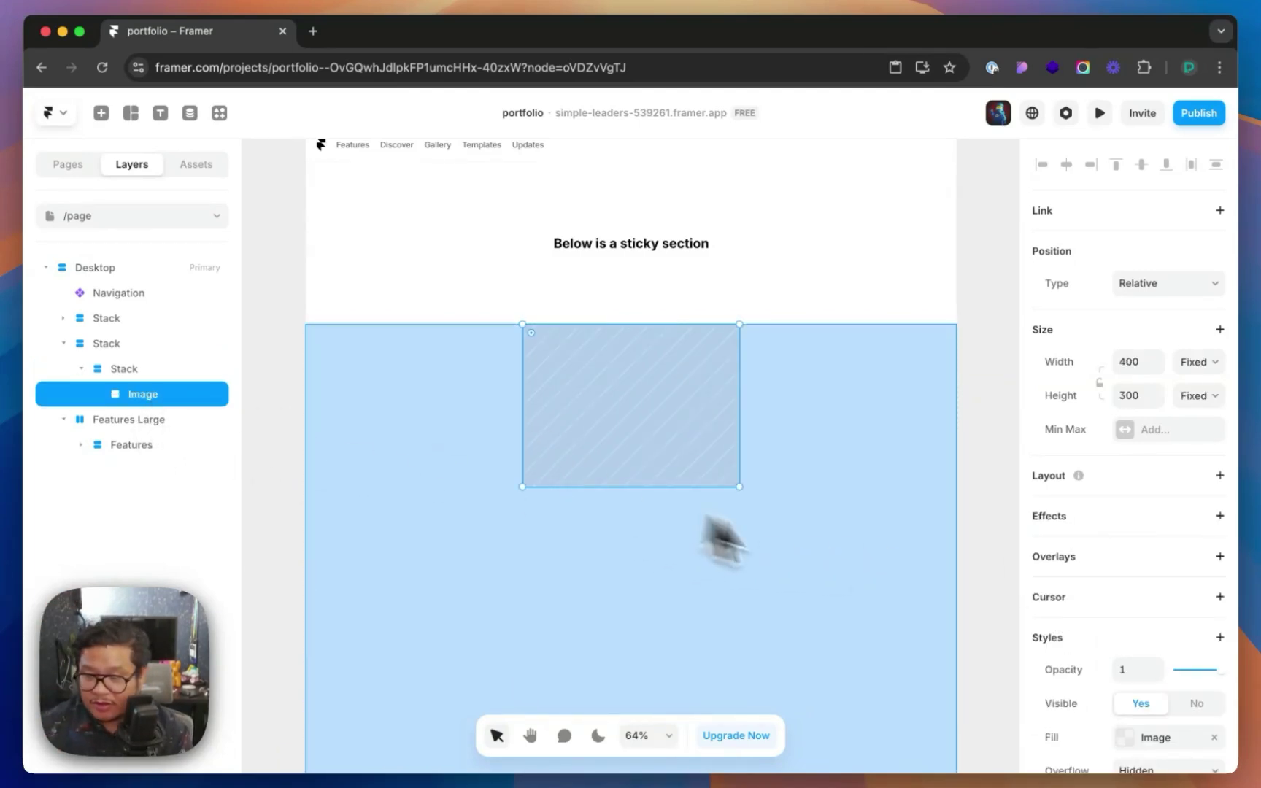
{"action": "scroll", "coordinate": [1102, 551], "scroll_direction": "down", "scroll_amount": 2}
{"action": "left_click", "coordinate": [1138, 646]}
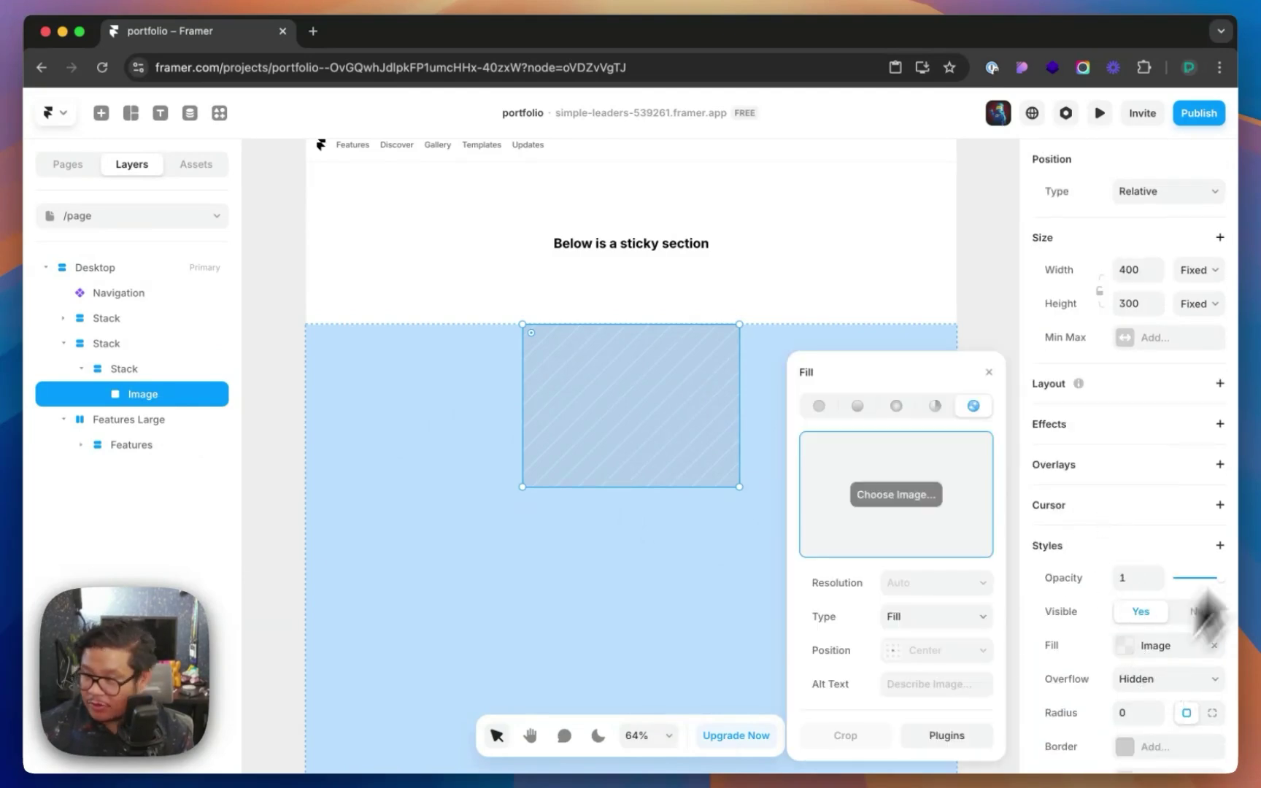
{"action": "left_click_drag", "start_coordinate": [1233, 503], "coordinate": [890, 526]}
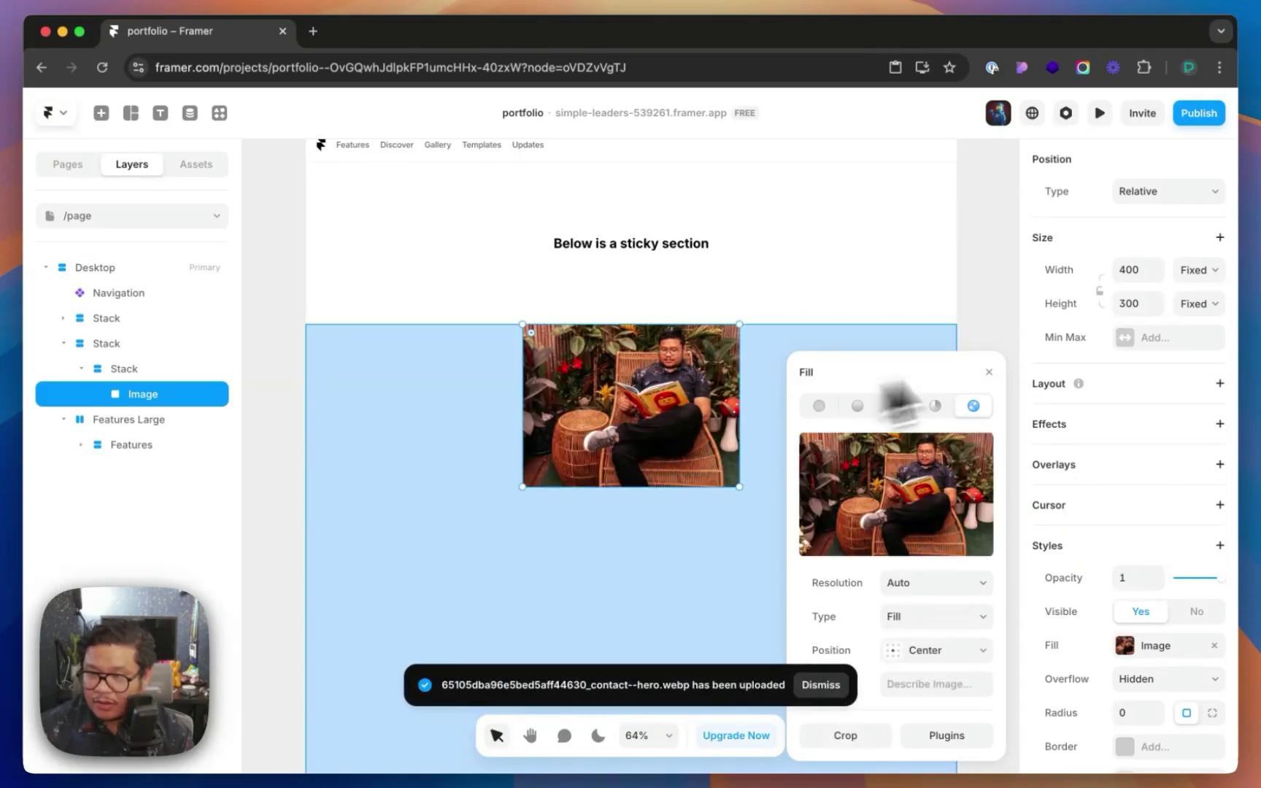
Set the image's width to Fill and enlarge its height to about 671.
{"action": "left_click", "coordinate": [1194, 270]}
{"action": "left_click", "coordinate": [1195, 307]}
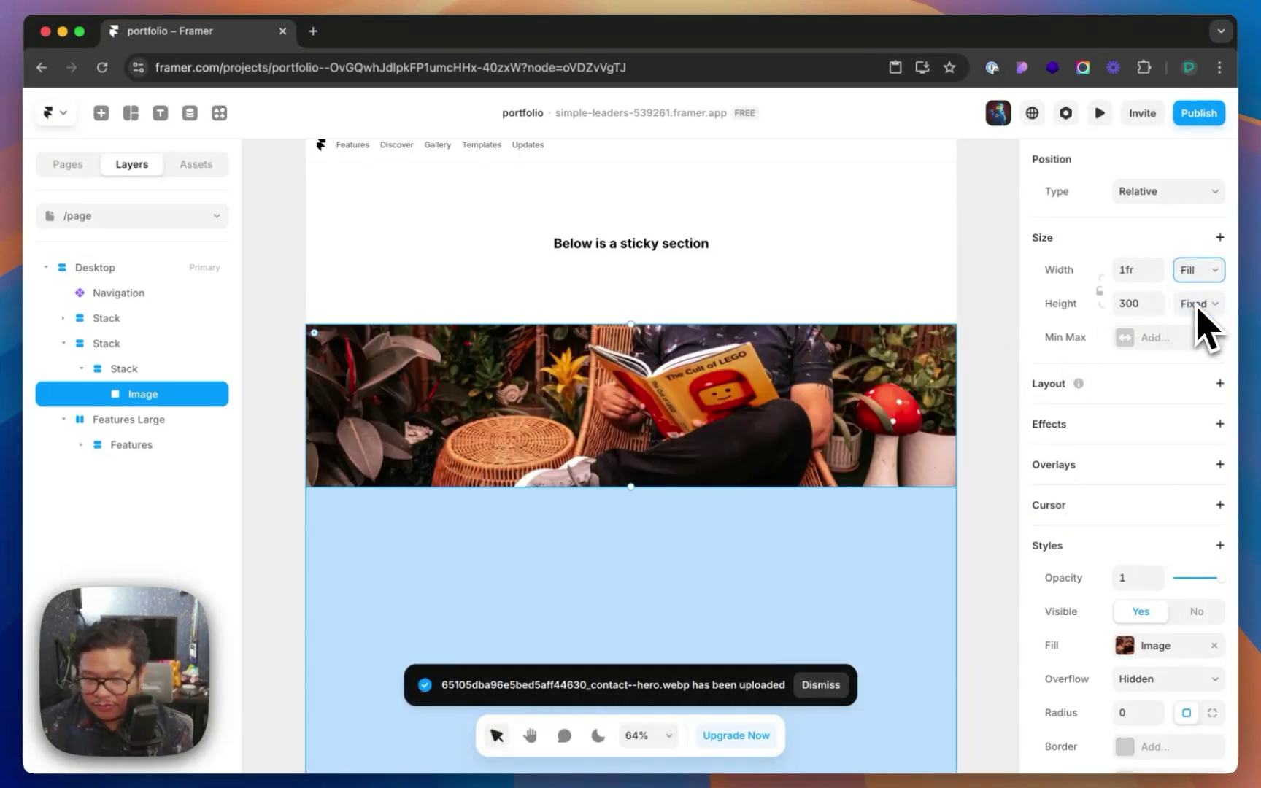
{"action": "left_click_drag", "start_coordinate": [644, 493], "coordinate": [670, 698]}
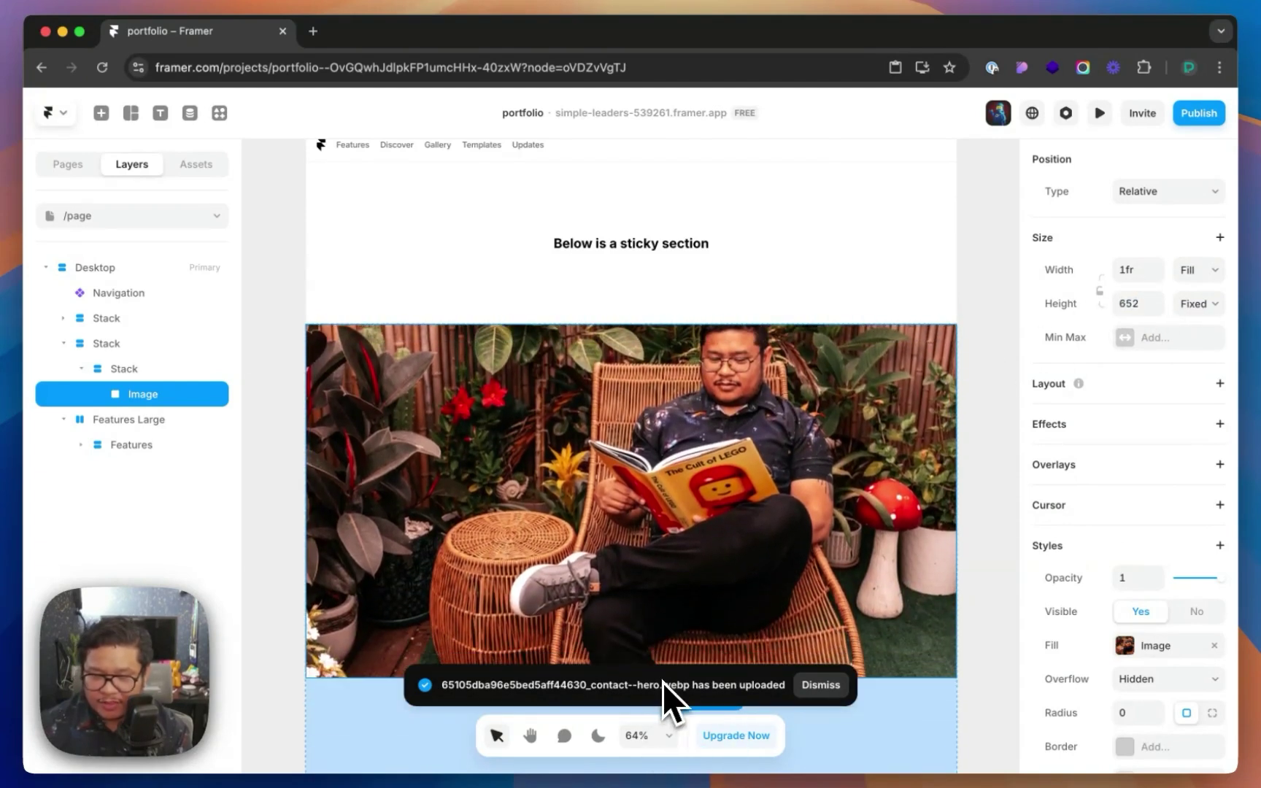
{"action": "scroll", "coordinate": [670, 698], "scroll_direction": "down", "scroll_amount": 2}
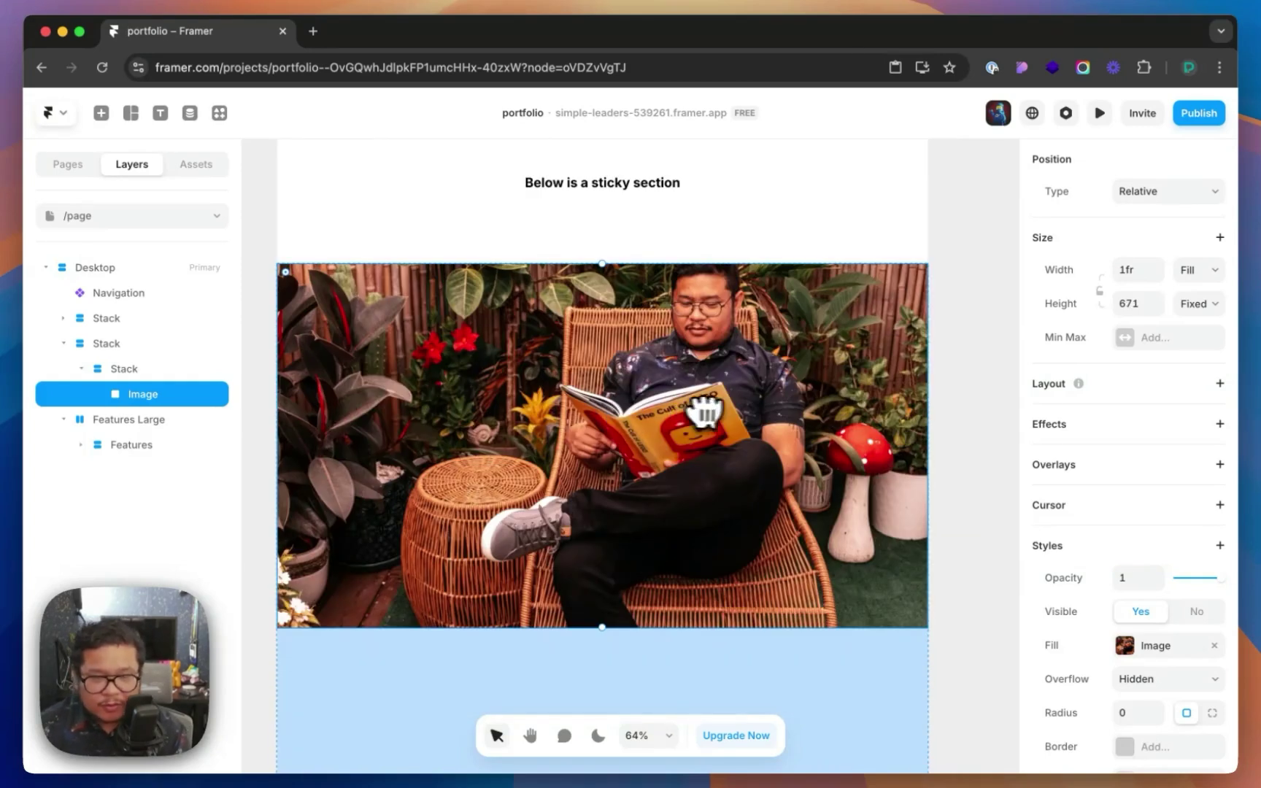
{"action": "scroll", "coordinate": [659, 440], "scroll_direction": "down", "scroll_amount": 3}
{"action": "scroll", "coordinate": [665, 437], "scroll_direction": "up", "scroll_amount": 2}
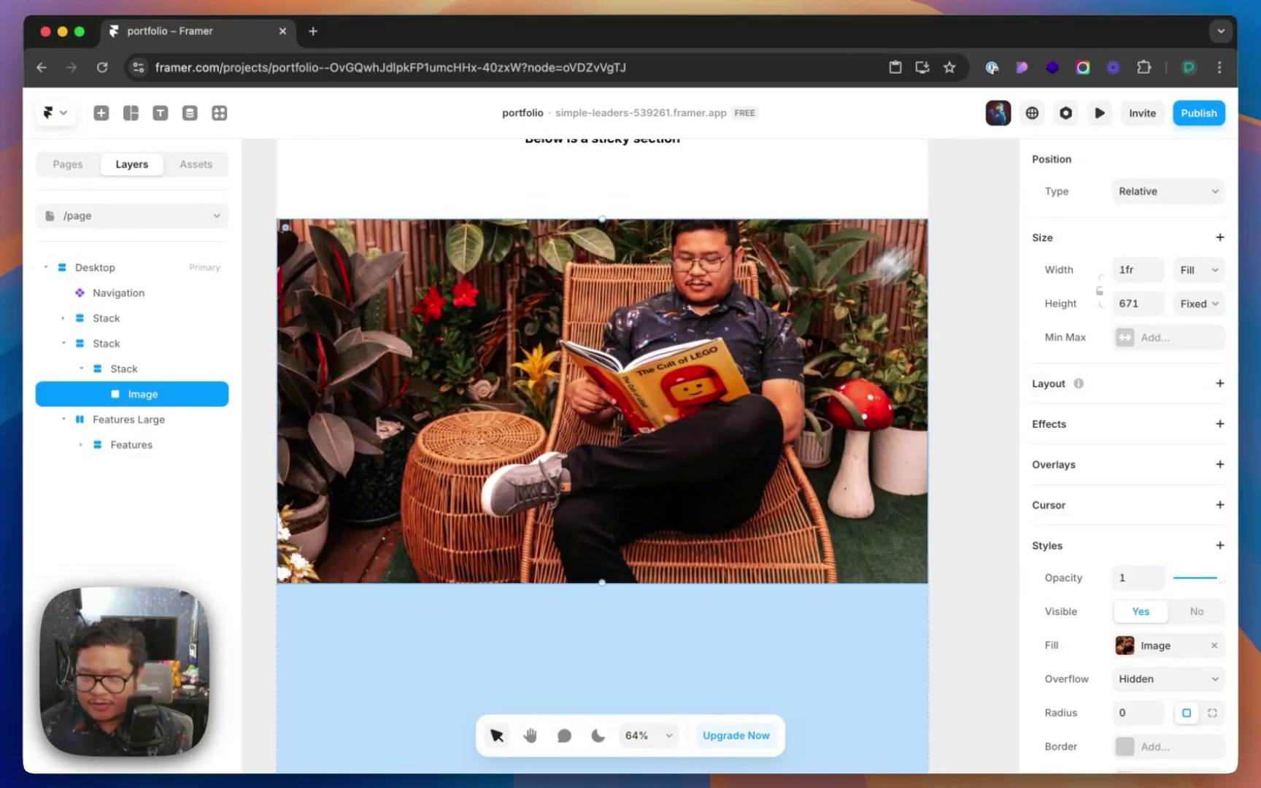
Preview the page, scroll through the image section, and return to the canvas.
{"action": "left_click", "coordinate": [1100, 113]}
{"action": "left_click_drag", "start_coordinate": [1140, 197], "coordinate": [1166, 210]}
{"action": "left_click", "coordinate": [1099, 113]}
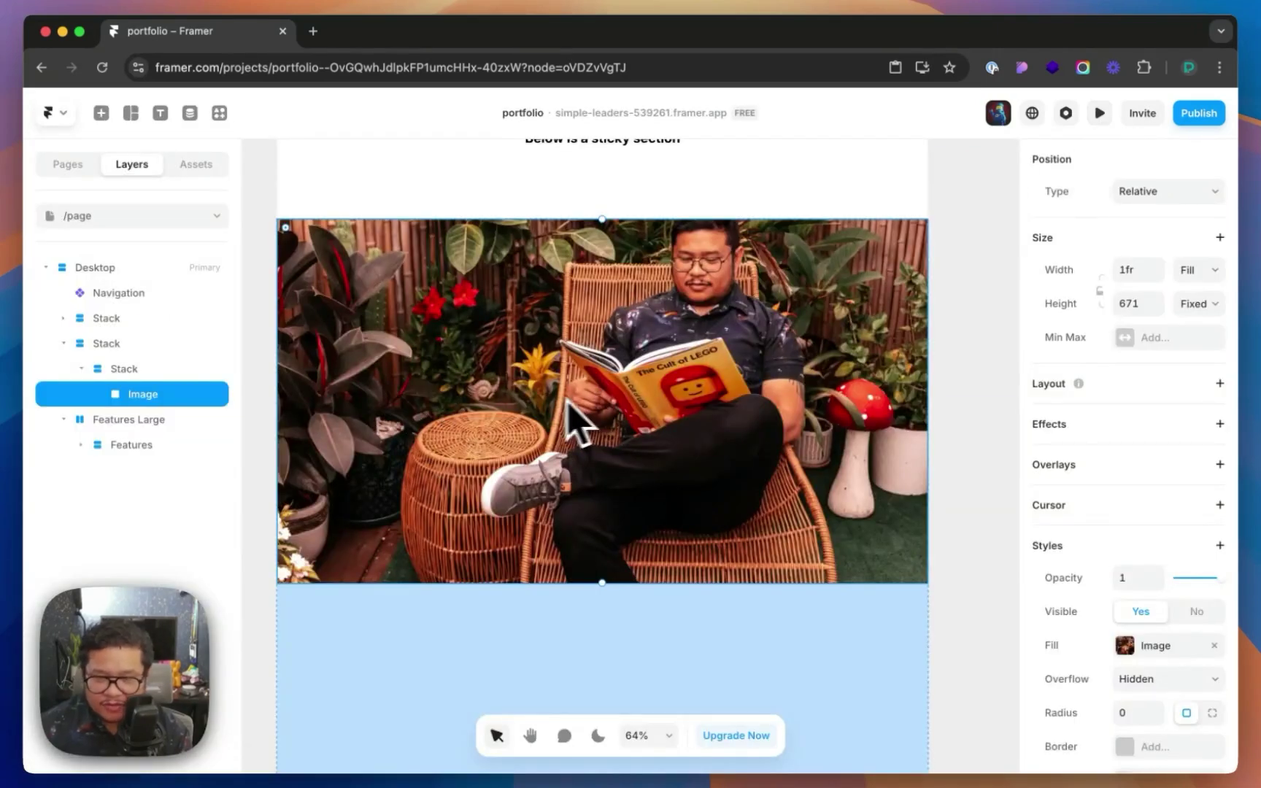
Change the image's position type to Sticky and test it by scrolling the page preview.
{"action": "left_click", "coordinate": [1164, 191]}
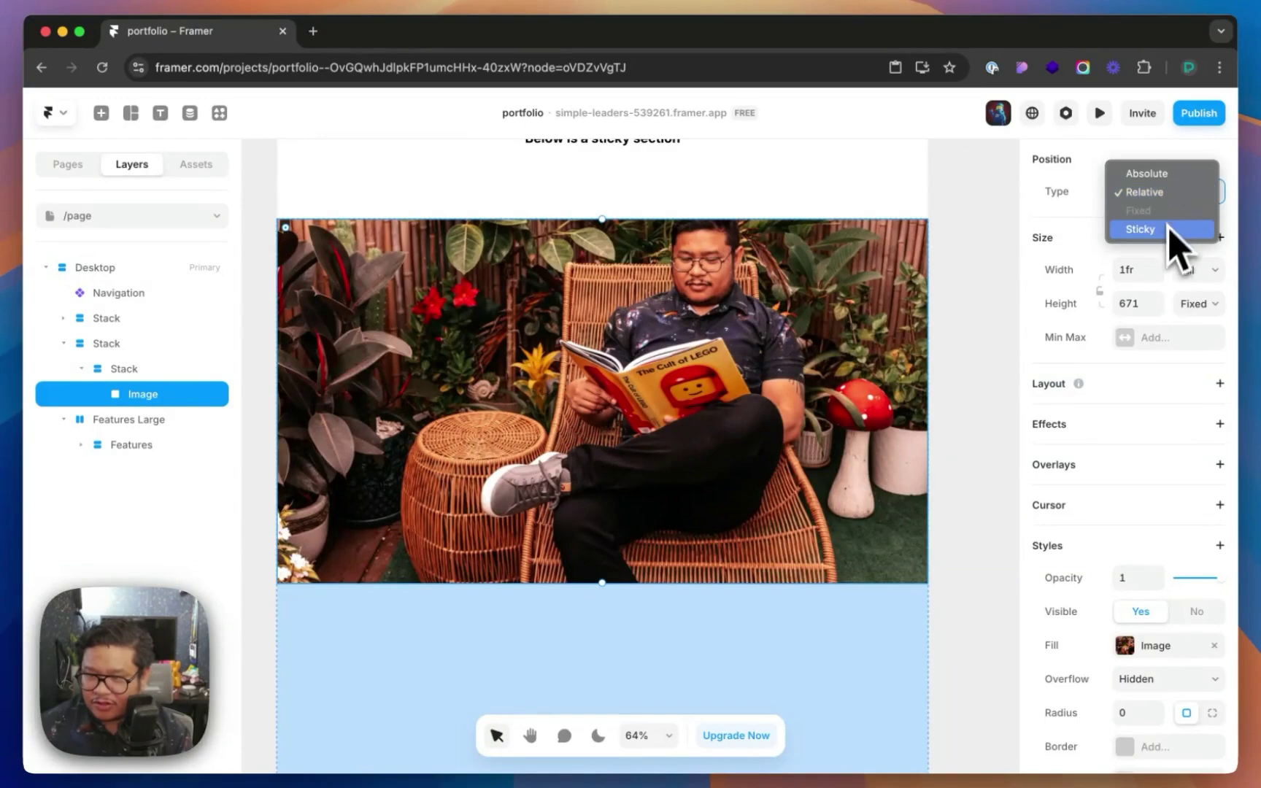
{"action": "left_click", "coordinate": [1164, 241]}
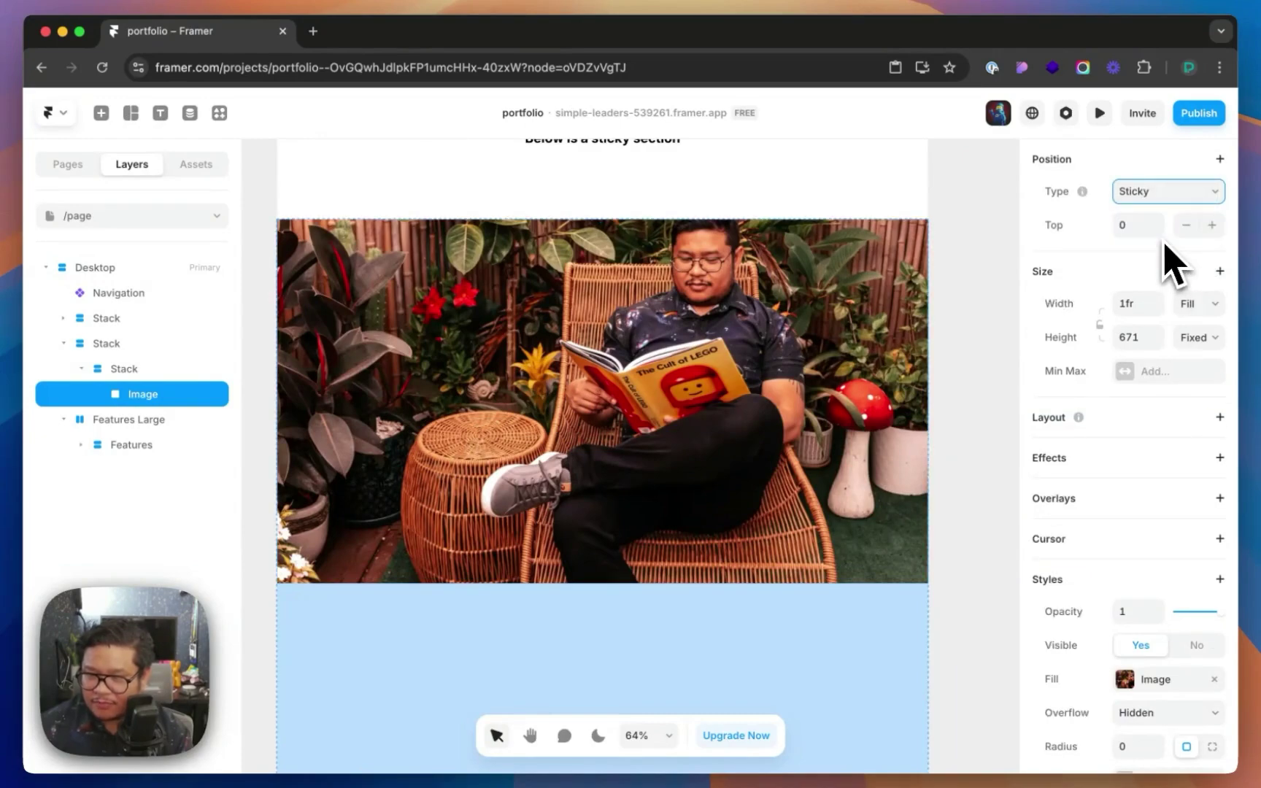
{"action": "left_click", "coordinate": [1100, 113]}
{"action": "mouse_move", "coordinate": [1127, 225]}
{"action": "left_mouse_down"}
{"action": "mouse_move", "coordinate": [1139, 350]}
{"action": "mouse_move", "coordinate": [1129, 240]}
{"action": "left_mouse_up"}
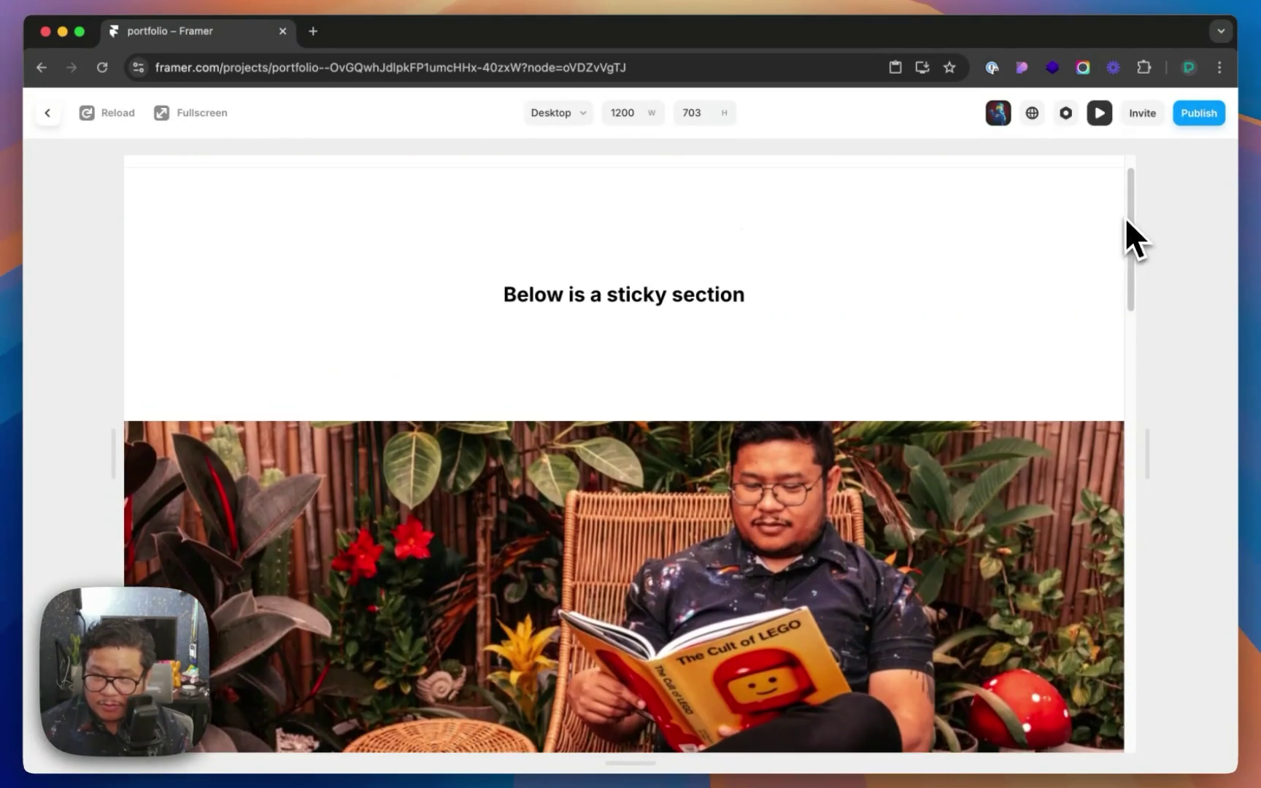
{"action": "left_click", "coordinate": [1100, 113]}
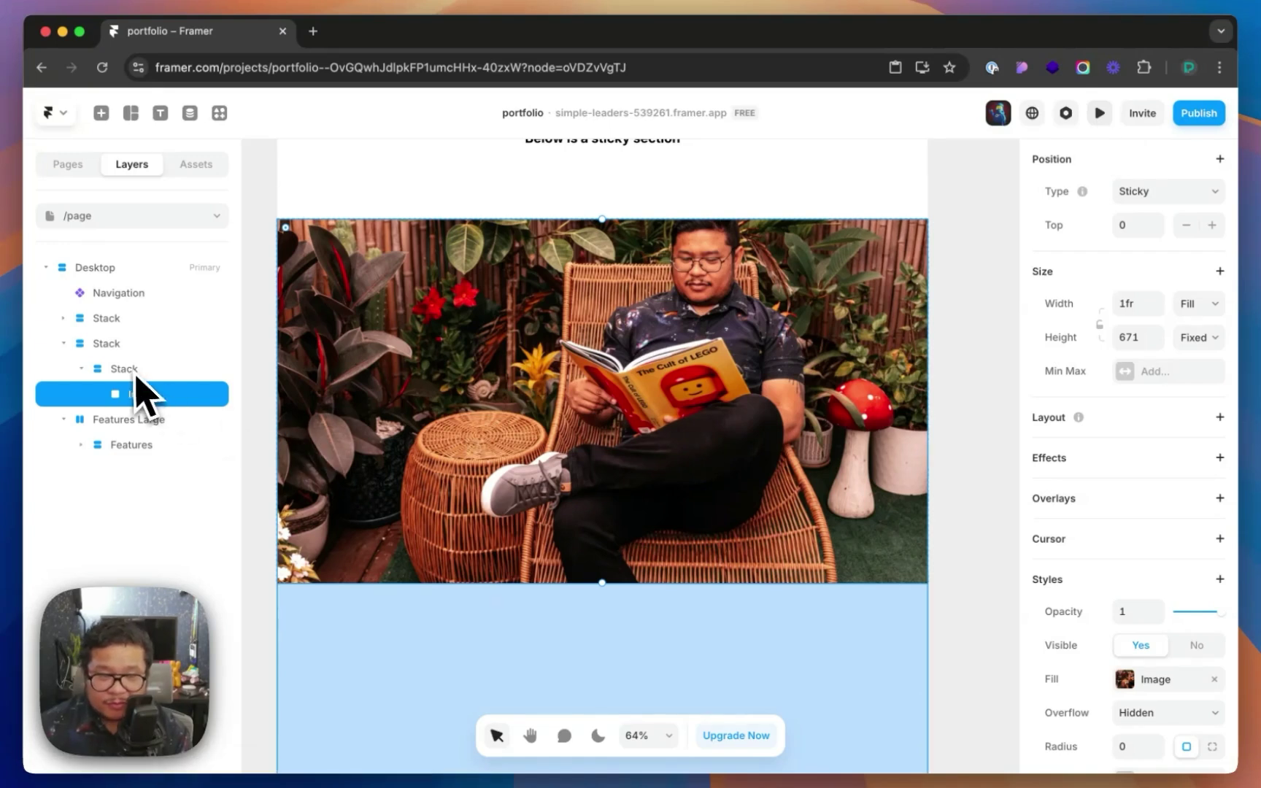
Select both the inner 200vh stack and its parent stack and set their overflow to Visible.
{"action": "left_click", "coordinate": [139, 371]}
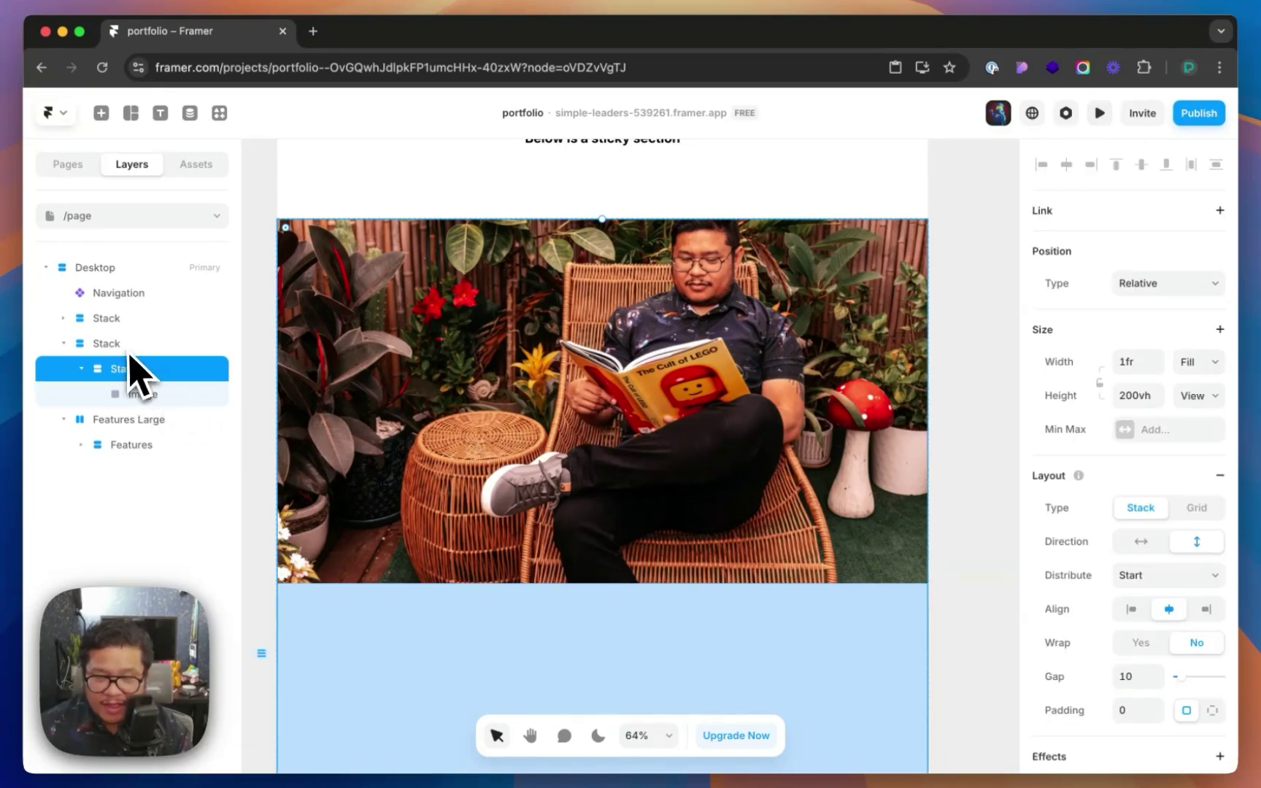
{"action": "left_click", "coordinate": [127, 344], "text": "shift"}
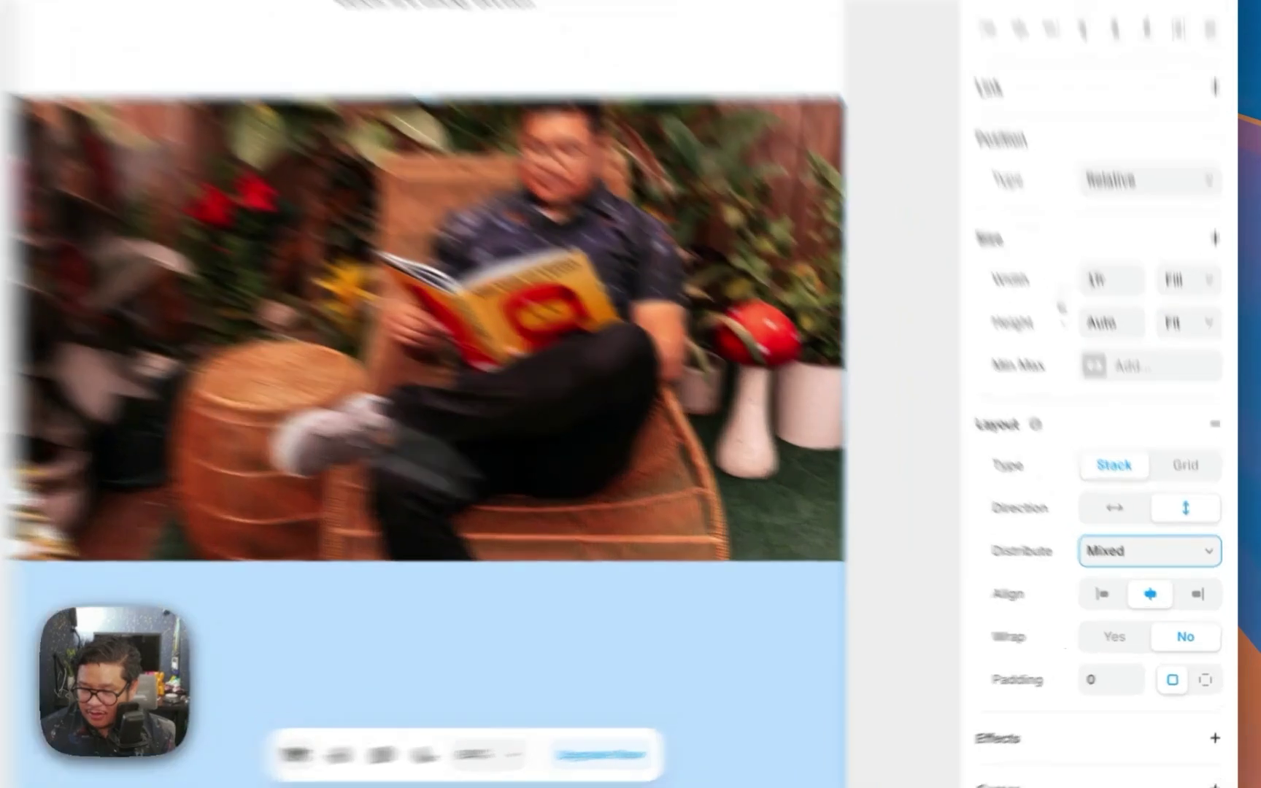
{"action": "scroll", "coordinate": [1089, 642], "scroll_direction": "down", "scroll_amount": 5}
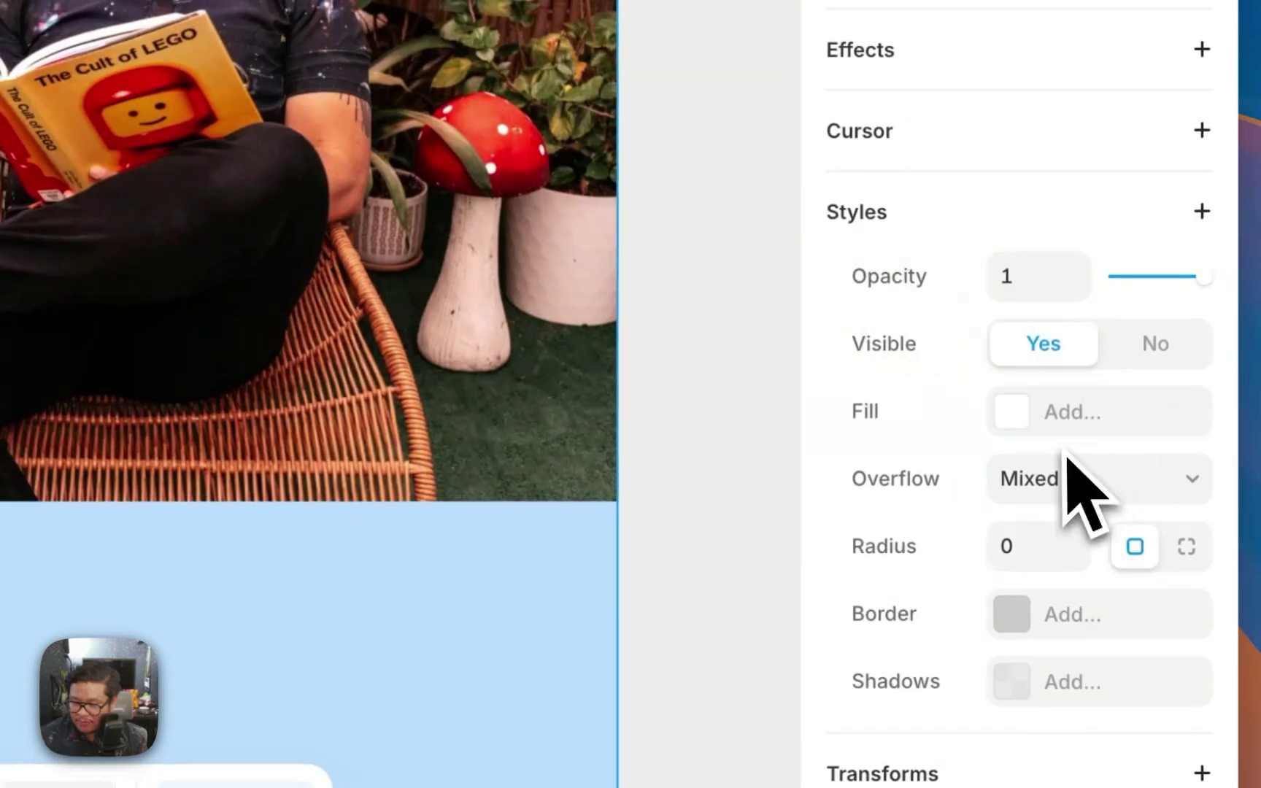
{"action": "left_click", "coordinate": [1070, 476]}
{"action": "left_click", "coordinate": [1081, 577]}
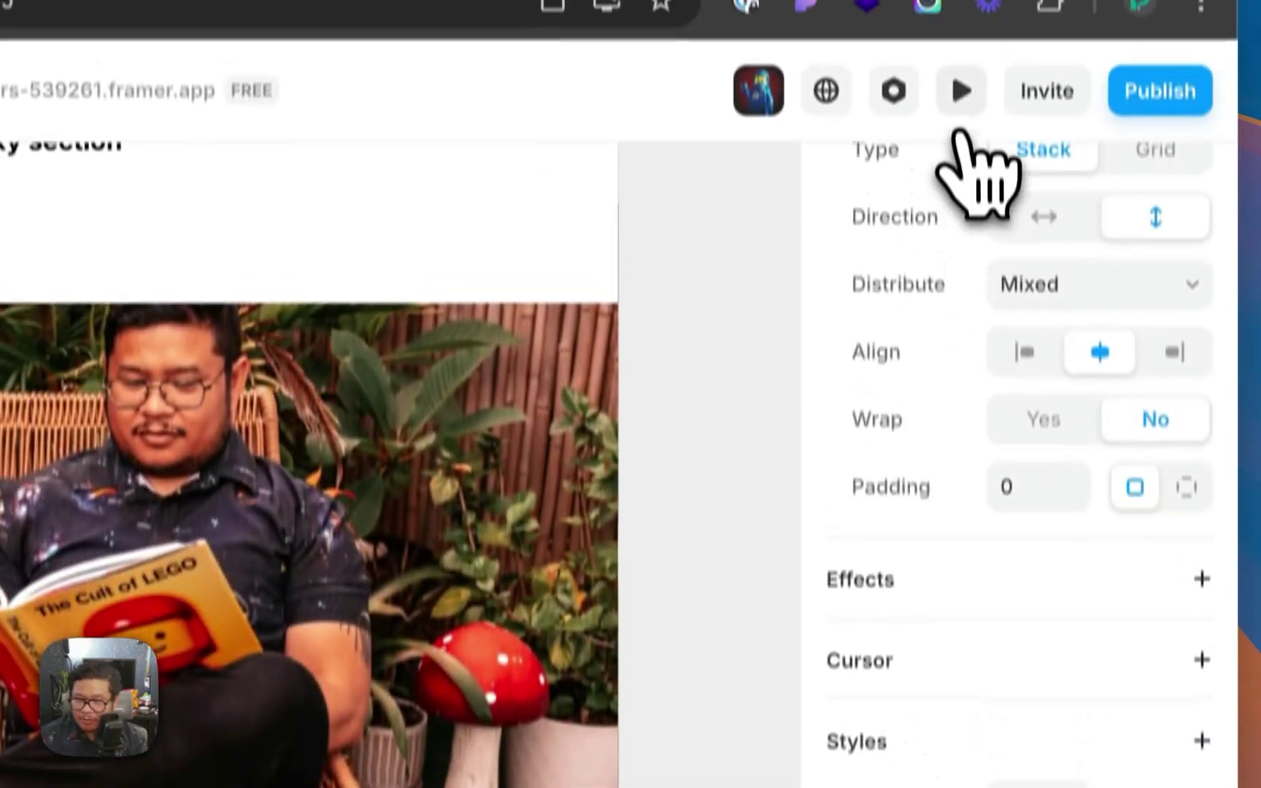
Test the image's sticky behaviour by scrolling the page preview, and return to the canvas.
{"action": "left_click", "coordinate": [960, 91]}
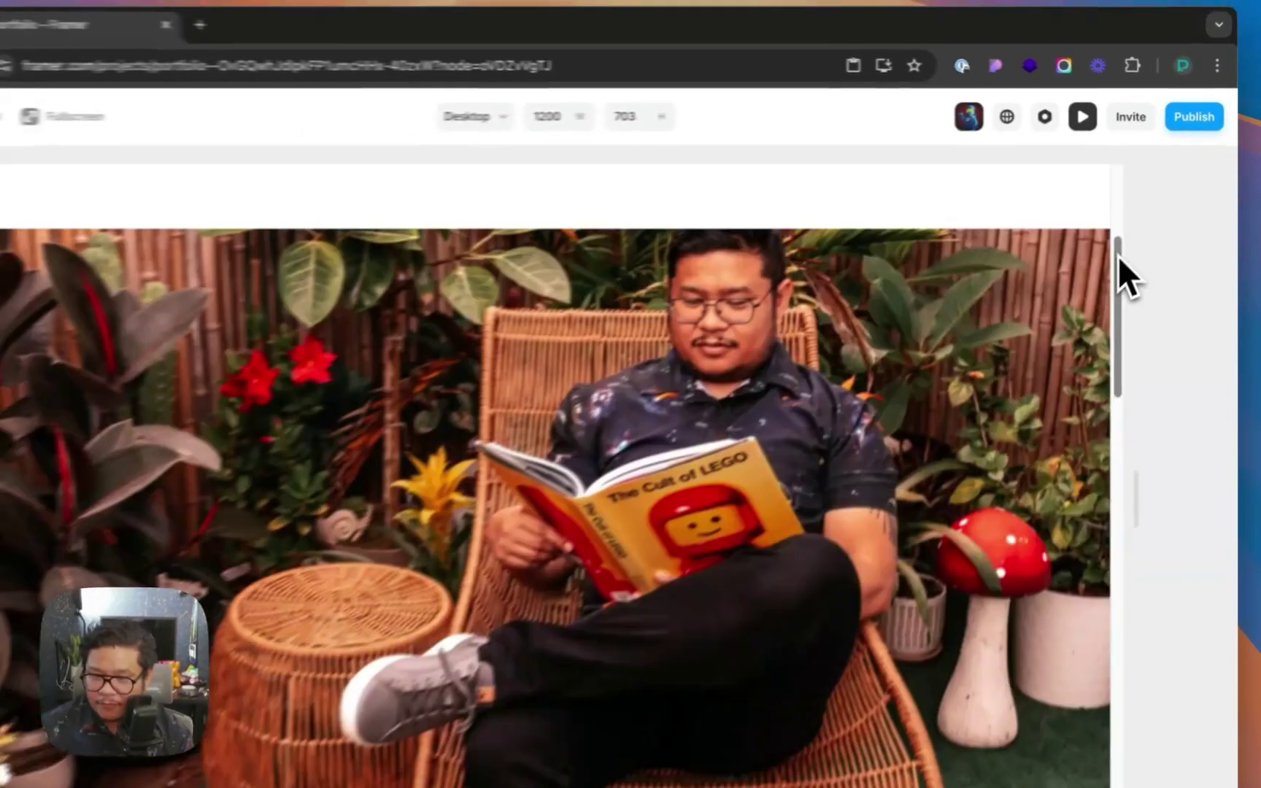
{"action": "left_click_drag", "start_coordinate": [1120, 273], "coordinate": [1129, 155]}
{"action": "left_click", "coordinate": [1107, 115]}
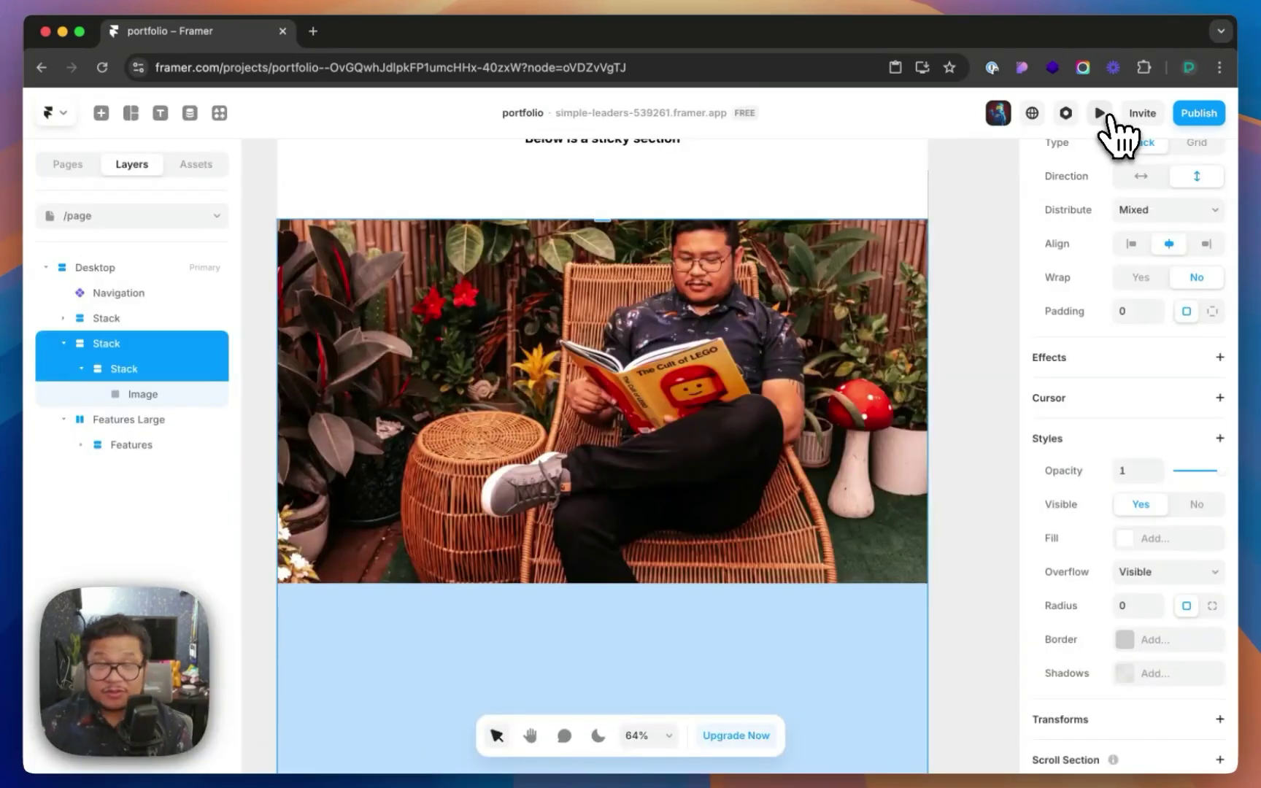
Add a Scroll Transform effect to the sticky image with the trigger Section in View, and check its available sections.
{"action": "scroll", "coordinate": [1128, 438], "scroll_direction": "down", "scroll_amount": 3}
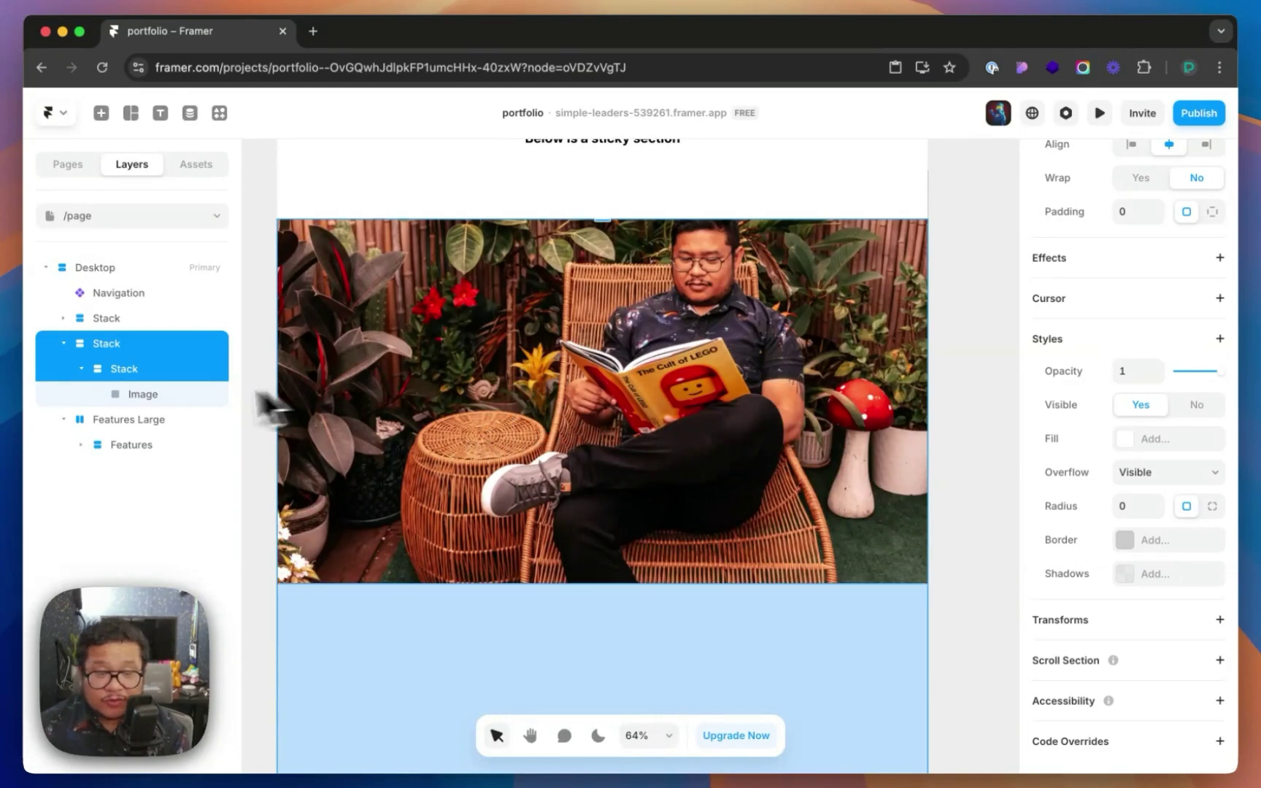
{"action": "left_click", "coordinate": [516, 381]}
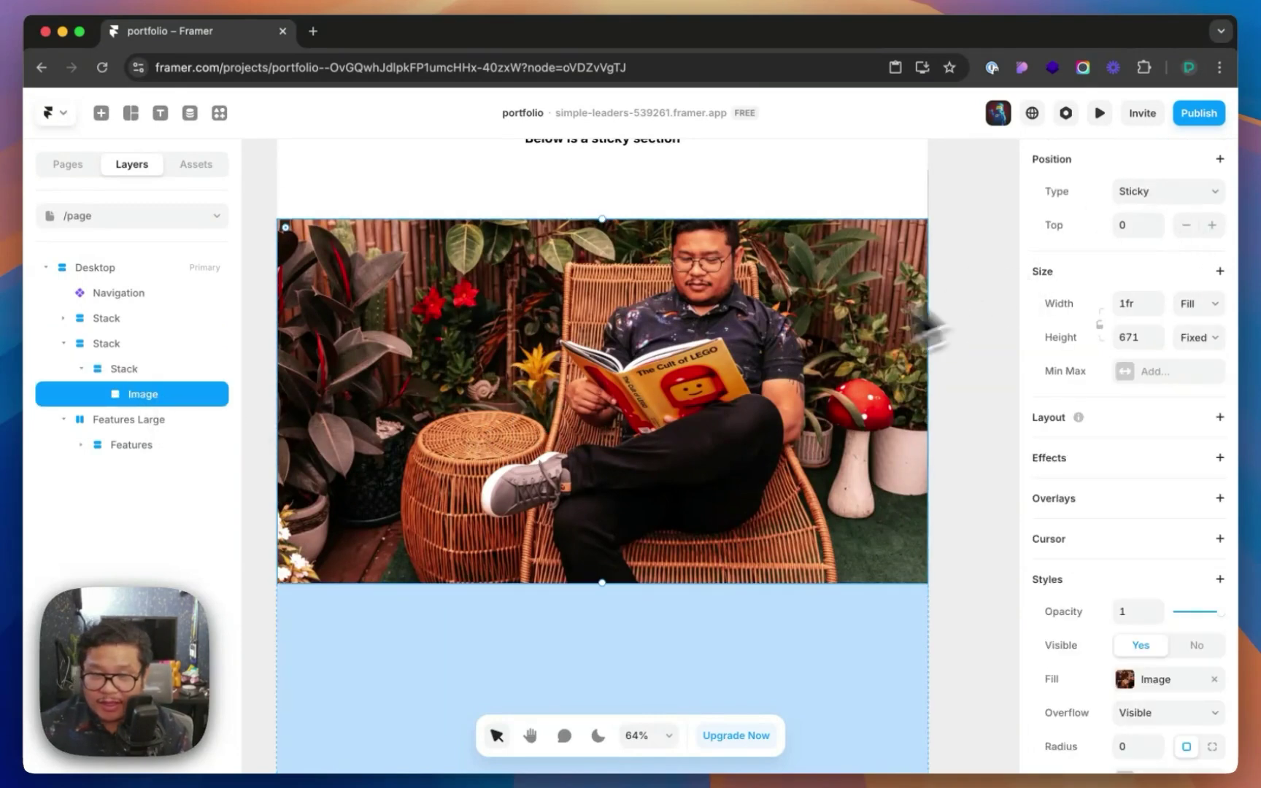
{"action": "left_click", "coordinate": [1219, 459]}
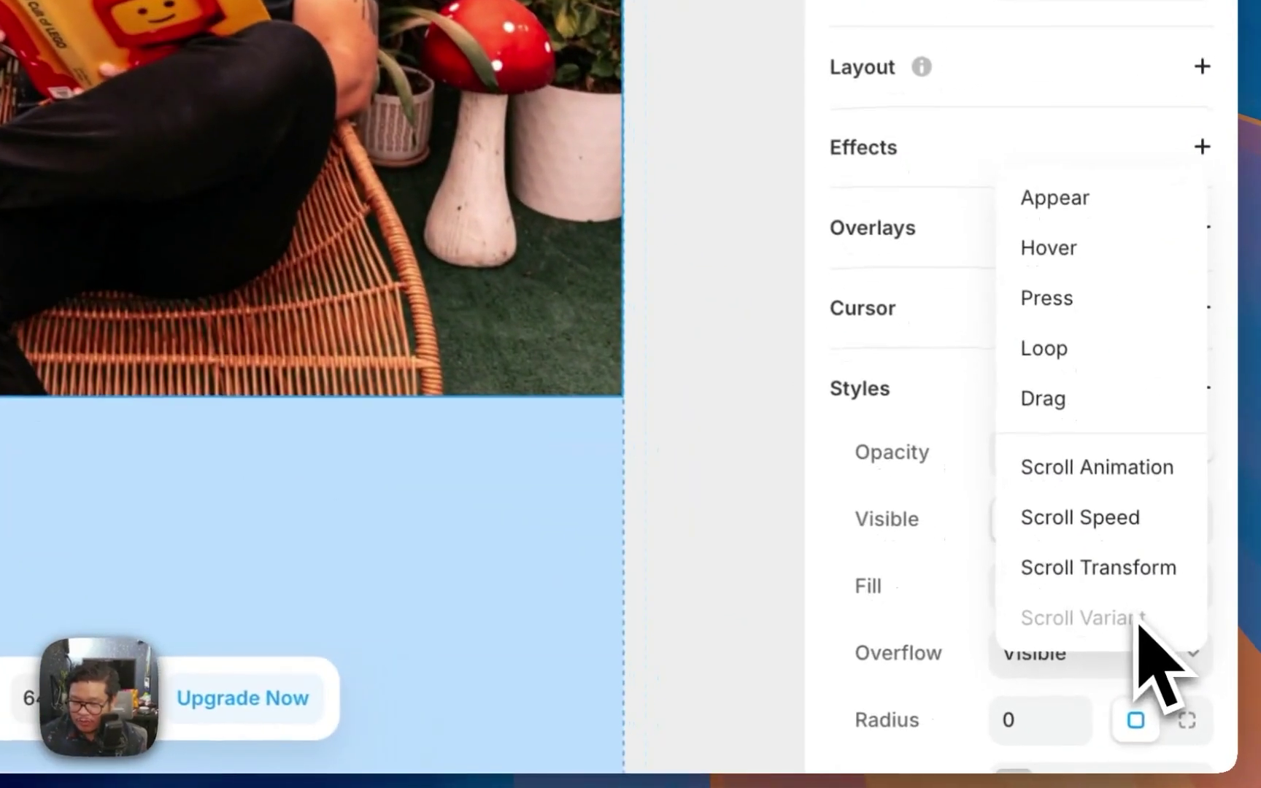
{"action": "left_click", "coordinate": [1156, 568]}
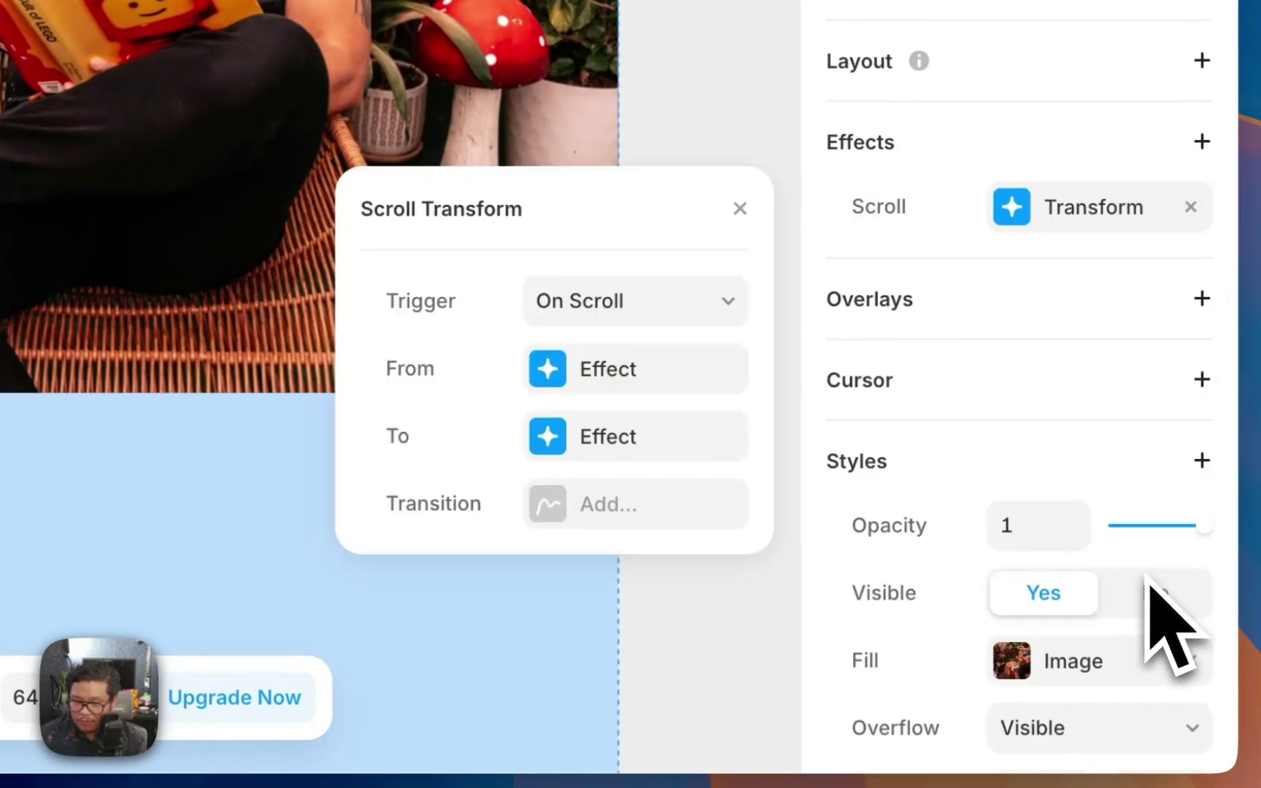
{"action": "left_click", "coordinate": [627, 300]}
{"action": "left_click", "coordinate": [646, 409]}
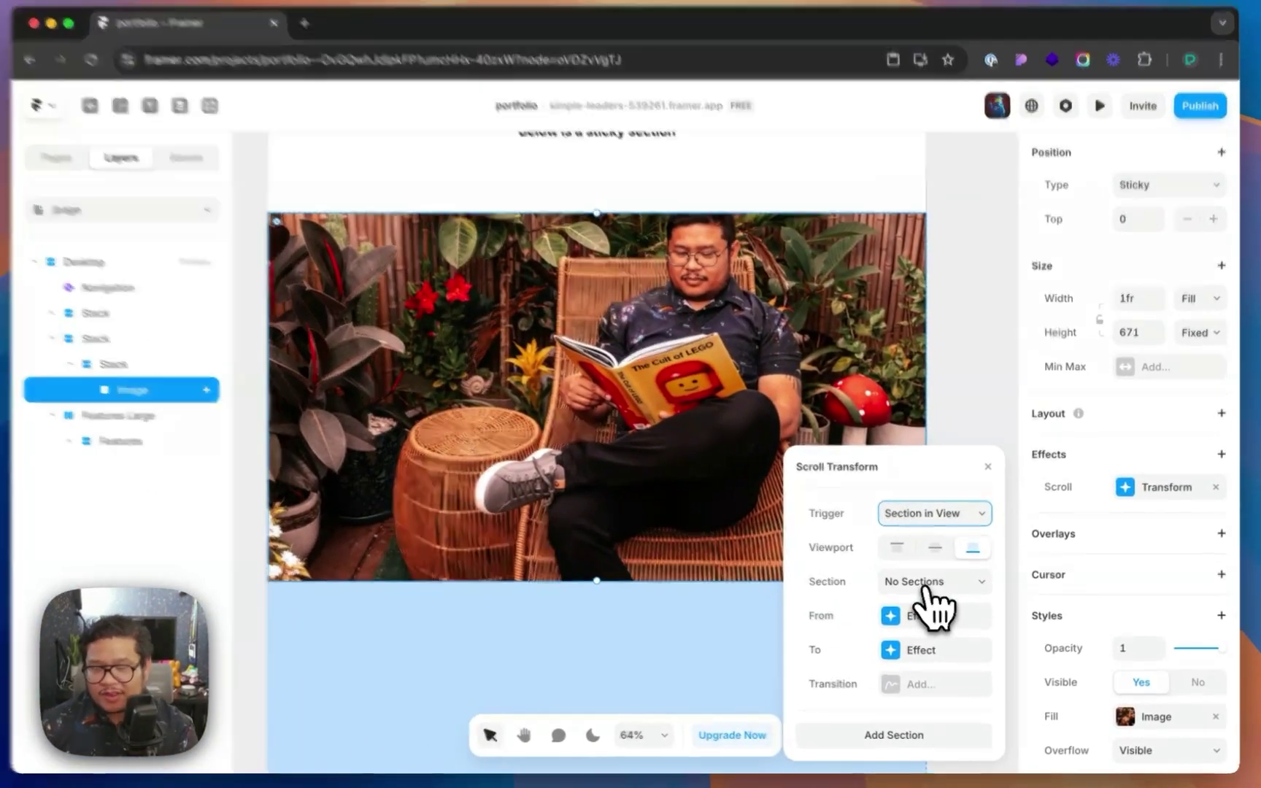
{"action": "left_click", "coordinate": [926, 584]}
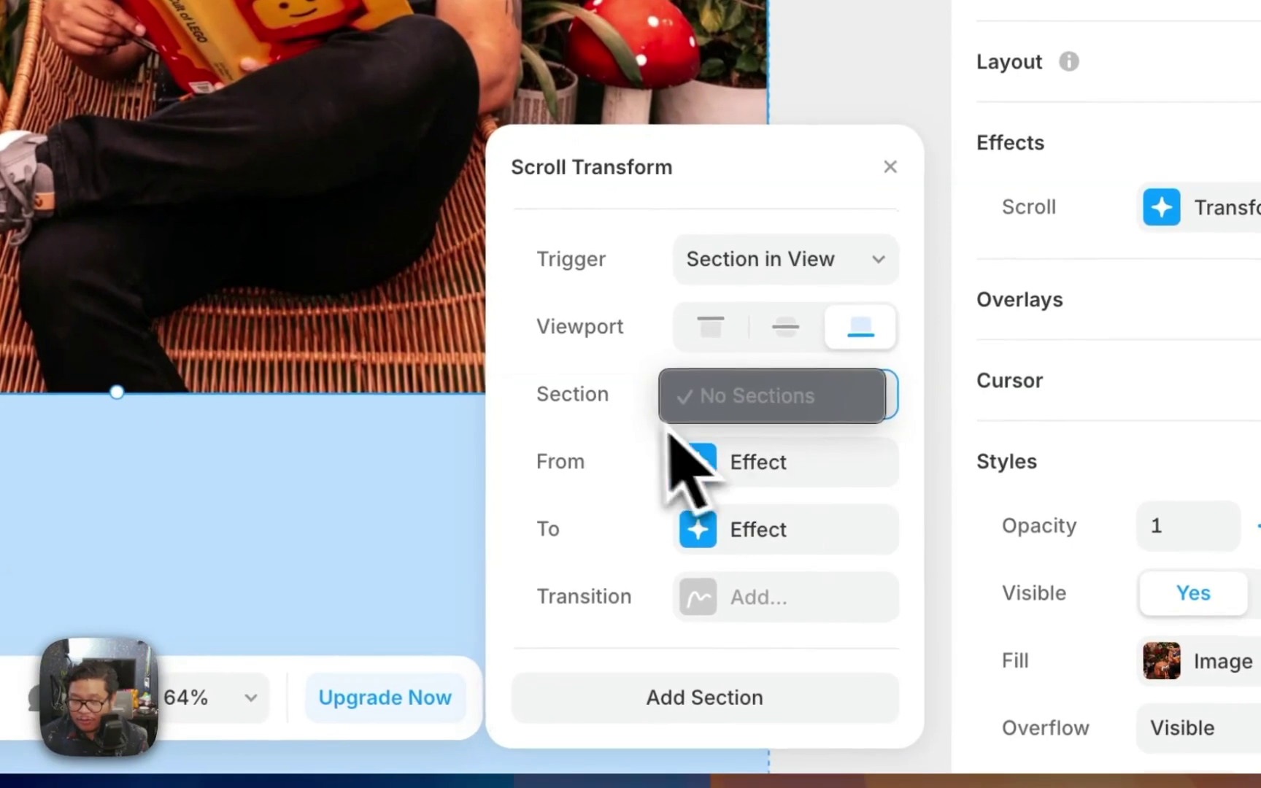
{"action": "left_click", "coordinate": [790, 430]}
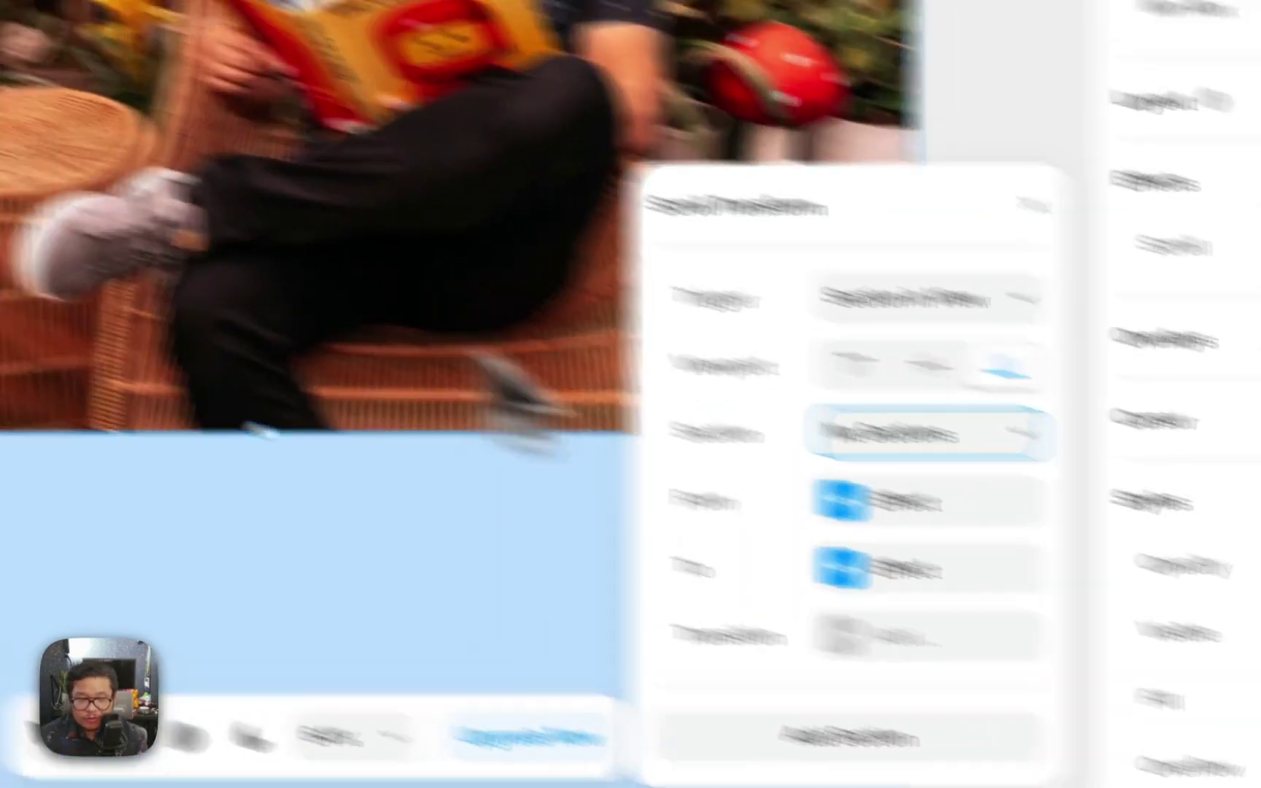
Add a scroll section named photo-sticky to the outer stack that contains the sticky image's stack.
{"action": "left_click", "coordinate": [106, 343]}
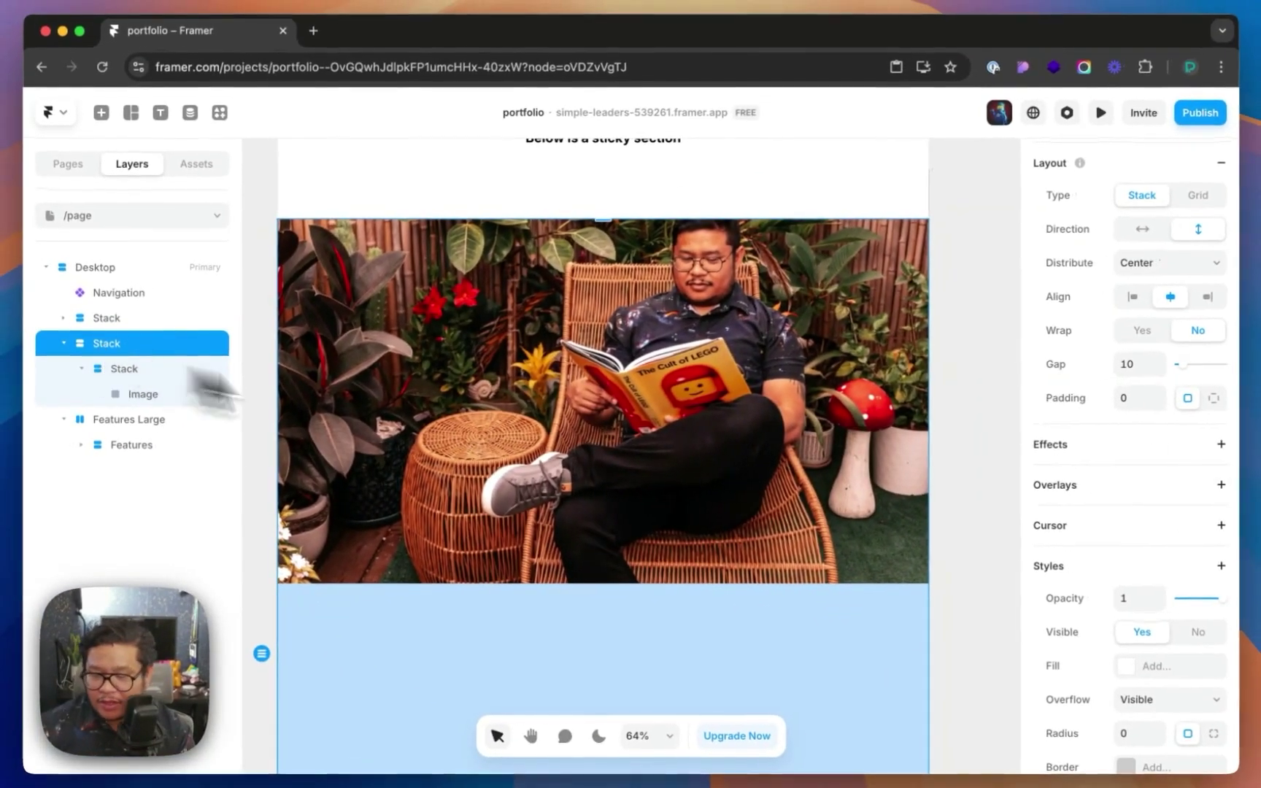
{"action": "scroll", "coordinate": [1133, 629], "scroll_direction": "down", "scroll_amount": 5}
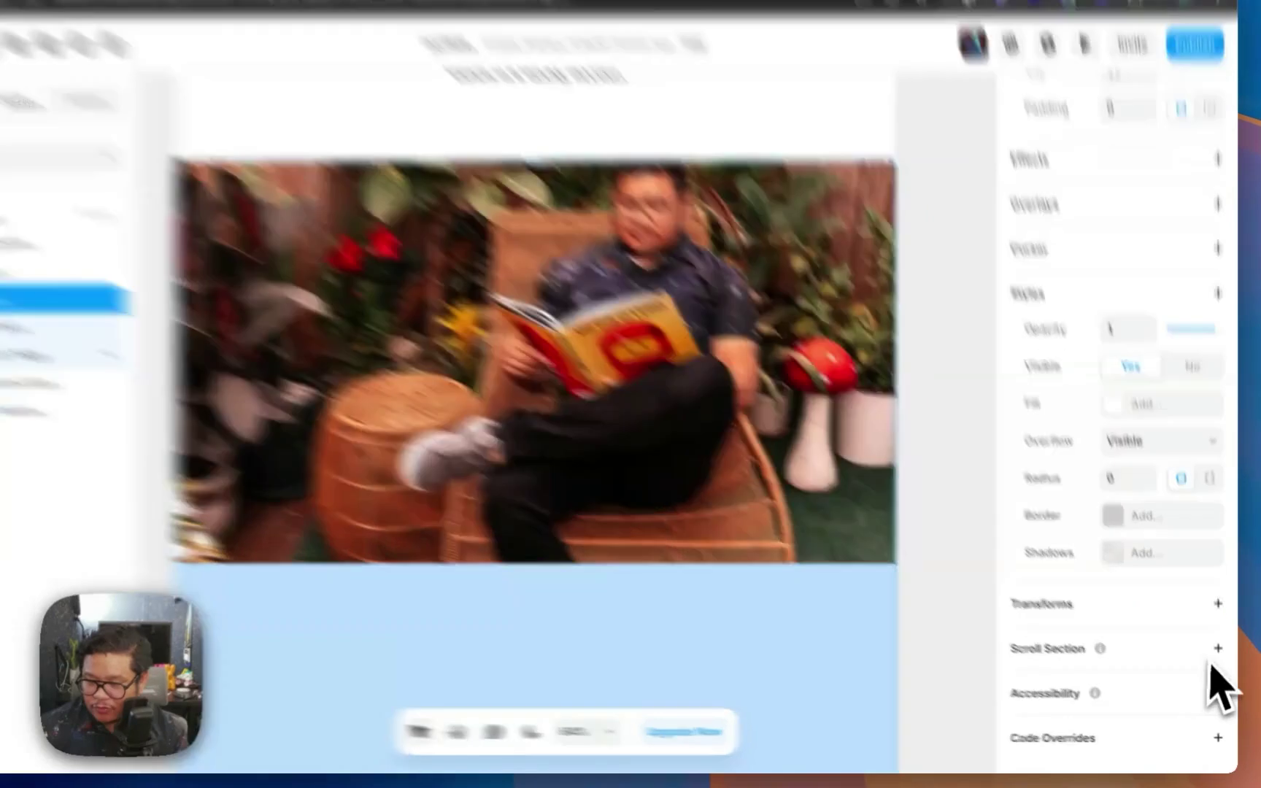
{"action": "left_click", "coordinate": [1219, 659]}
{"action": "left_click", "coordinate": [1169, 699]}
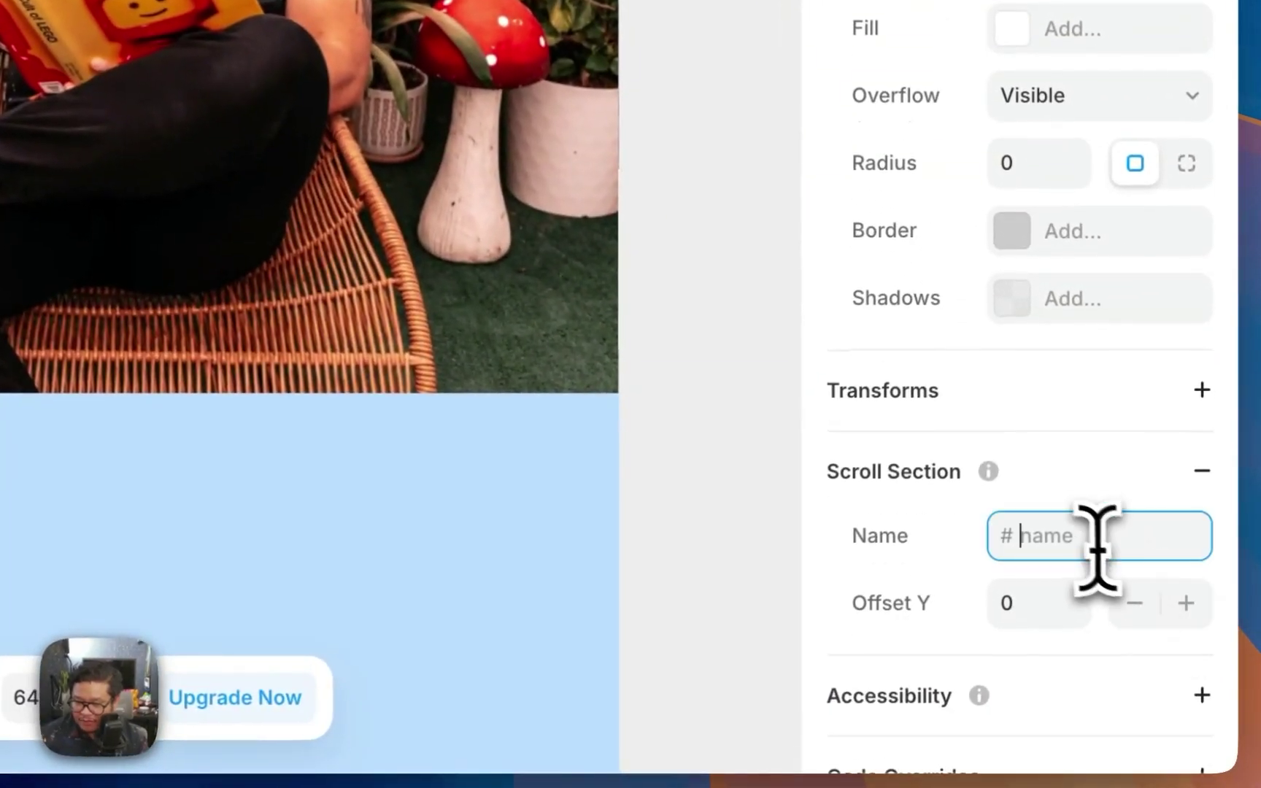
{"action": "type", "text": "photo-sticky"}
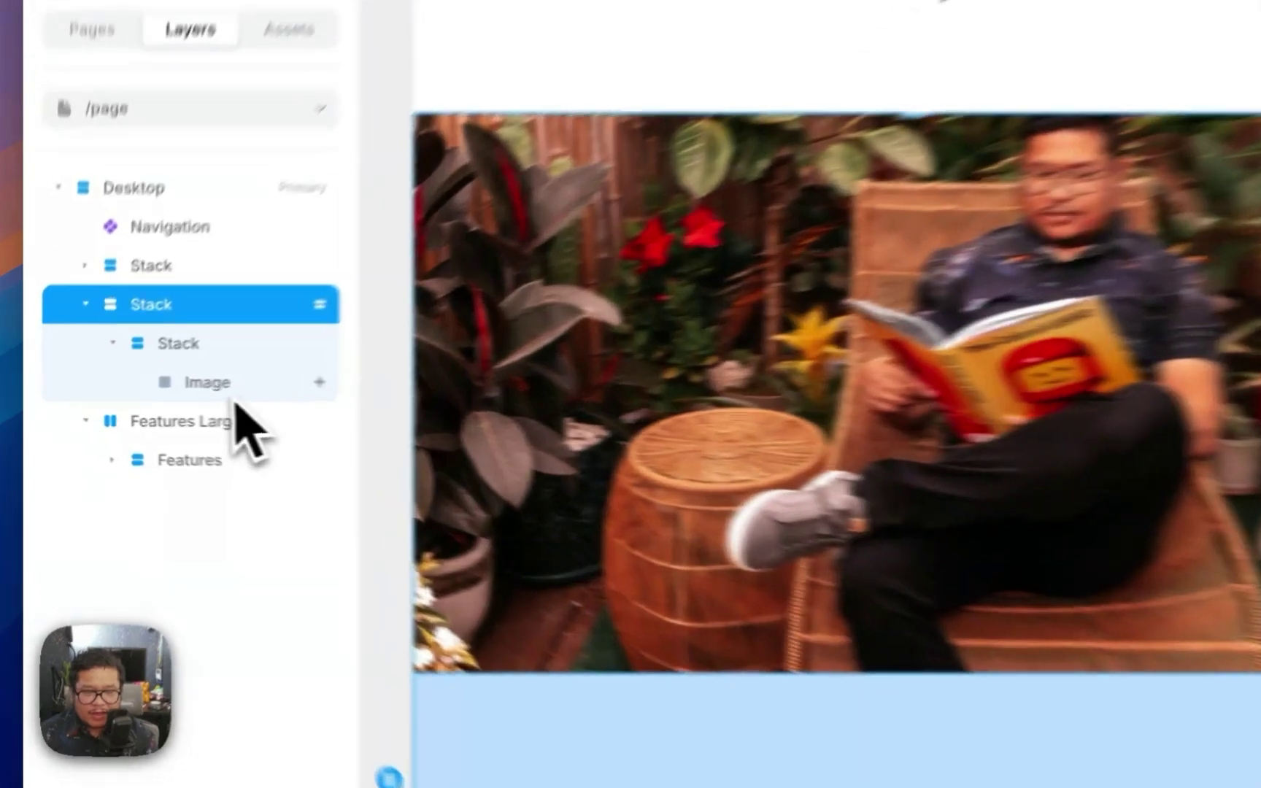
Assign the #photo-sticky section to the image's Scroll Transform effect.
{"action": "left_click", "coordinate": [162, 399]}
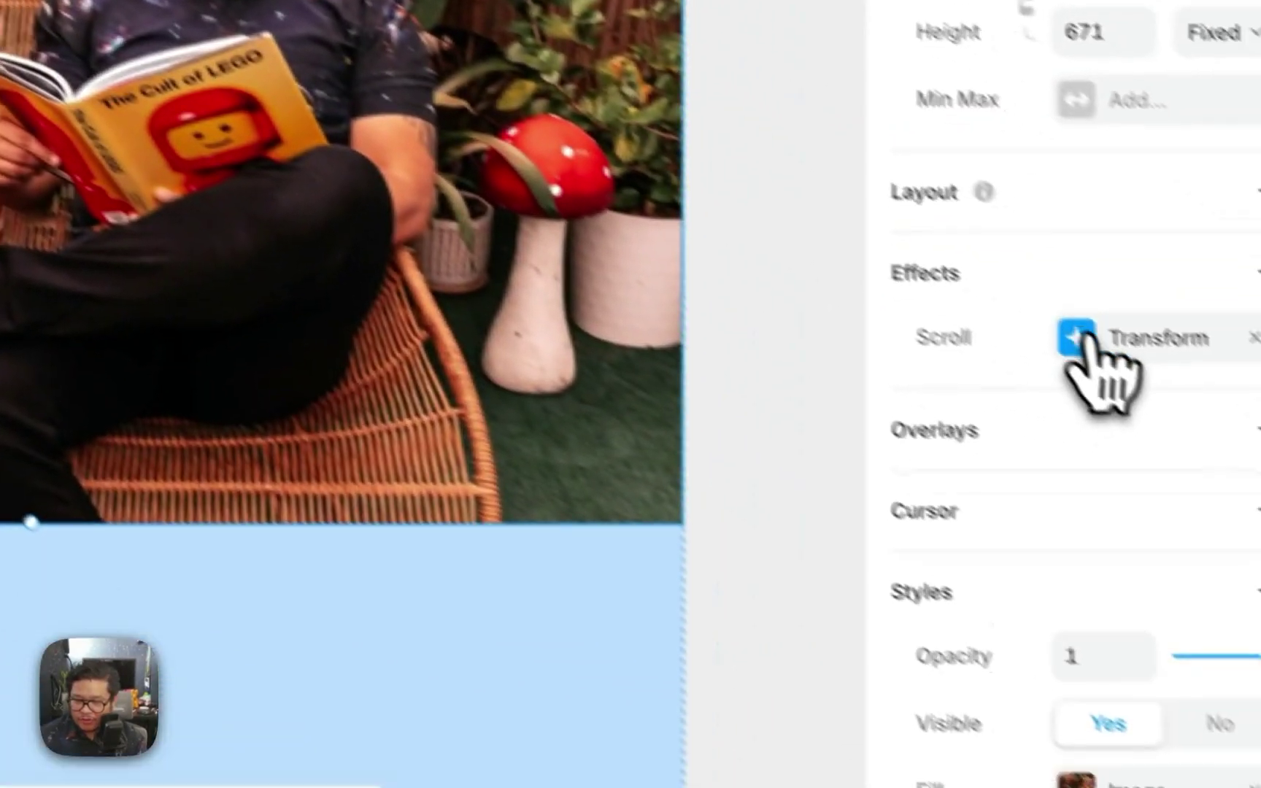
{"action": "left_click", "coordinate": [1051, 310]}
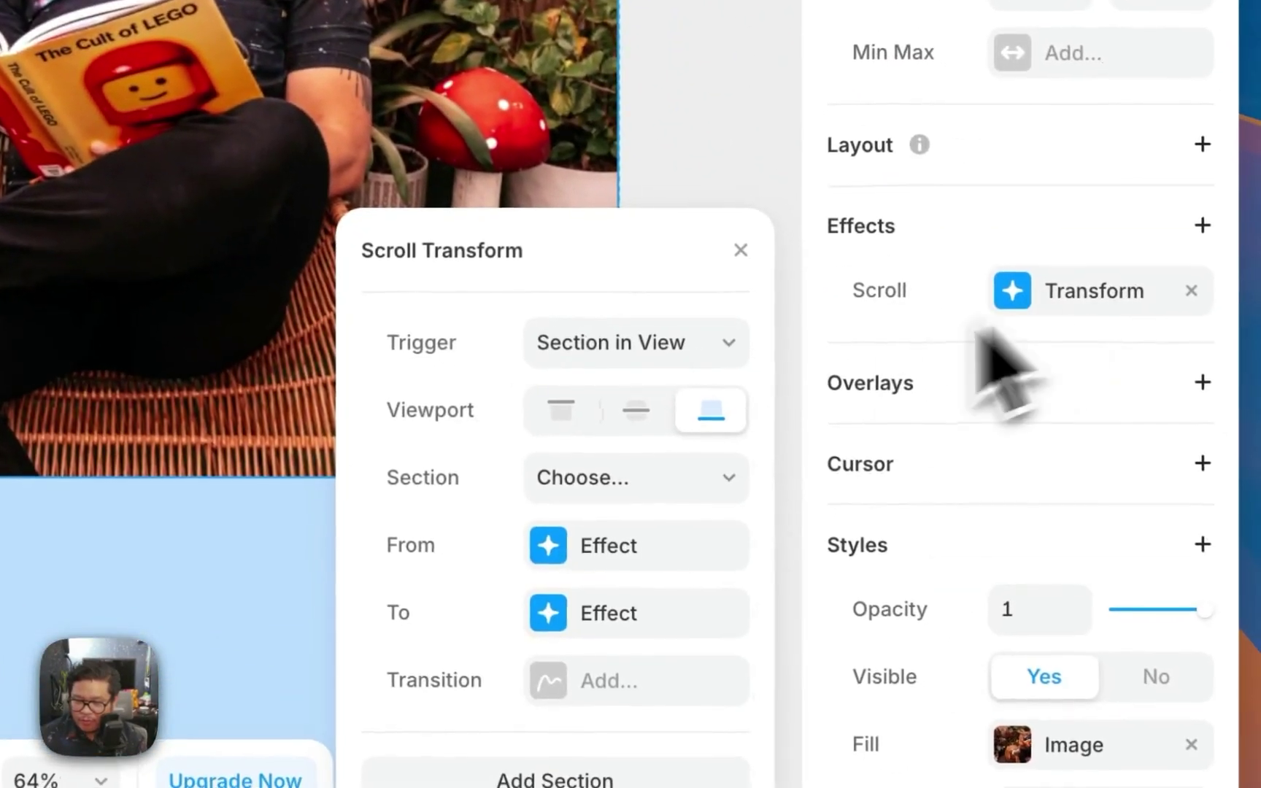
{"action": "left_click", "coordinate": [660, 471]}
{"action": "left_click", "coordinate": [631, 516]}
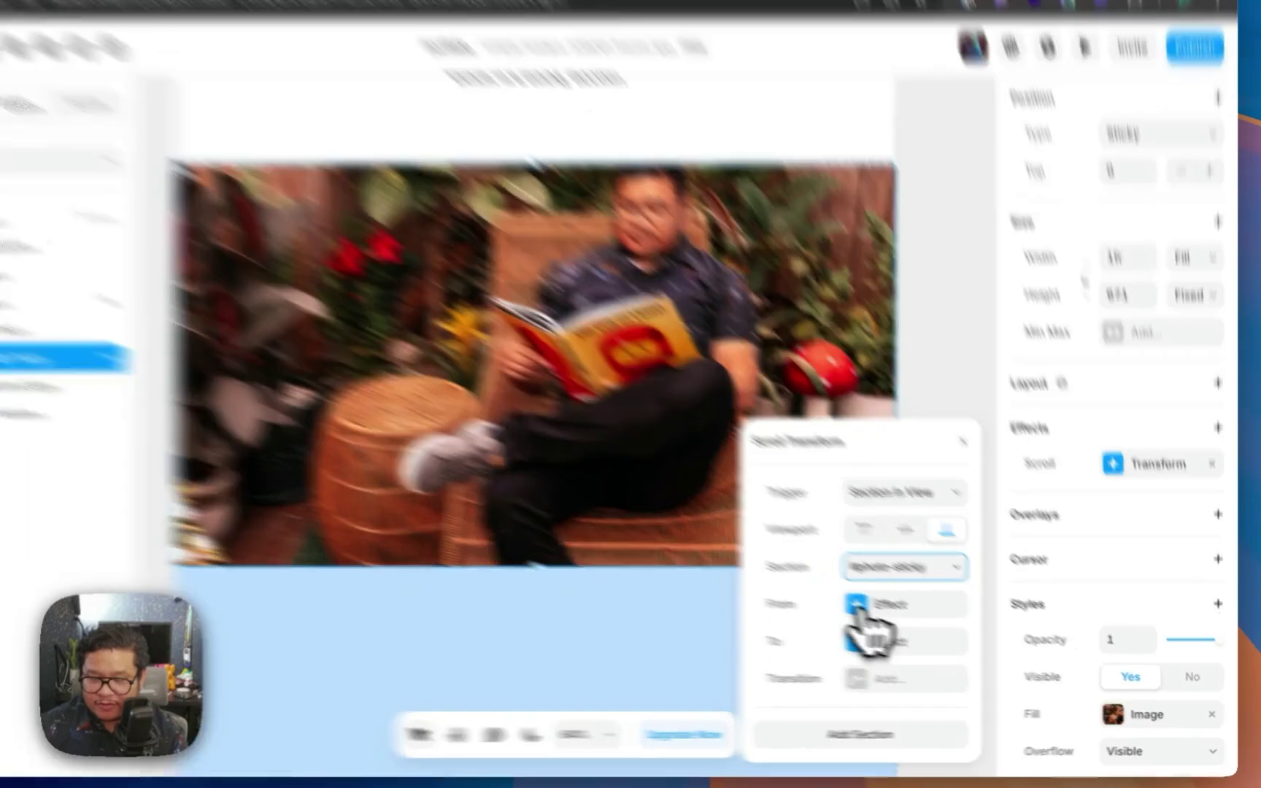
Set the scale of the Scroll Transform's From effect to 1.
{"action": "left_click", "coordinate": [894, 617]}
{"action": "left_click_drag", "start_coordinate": [727, 312], "coordinate": [776, 313]}
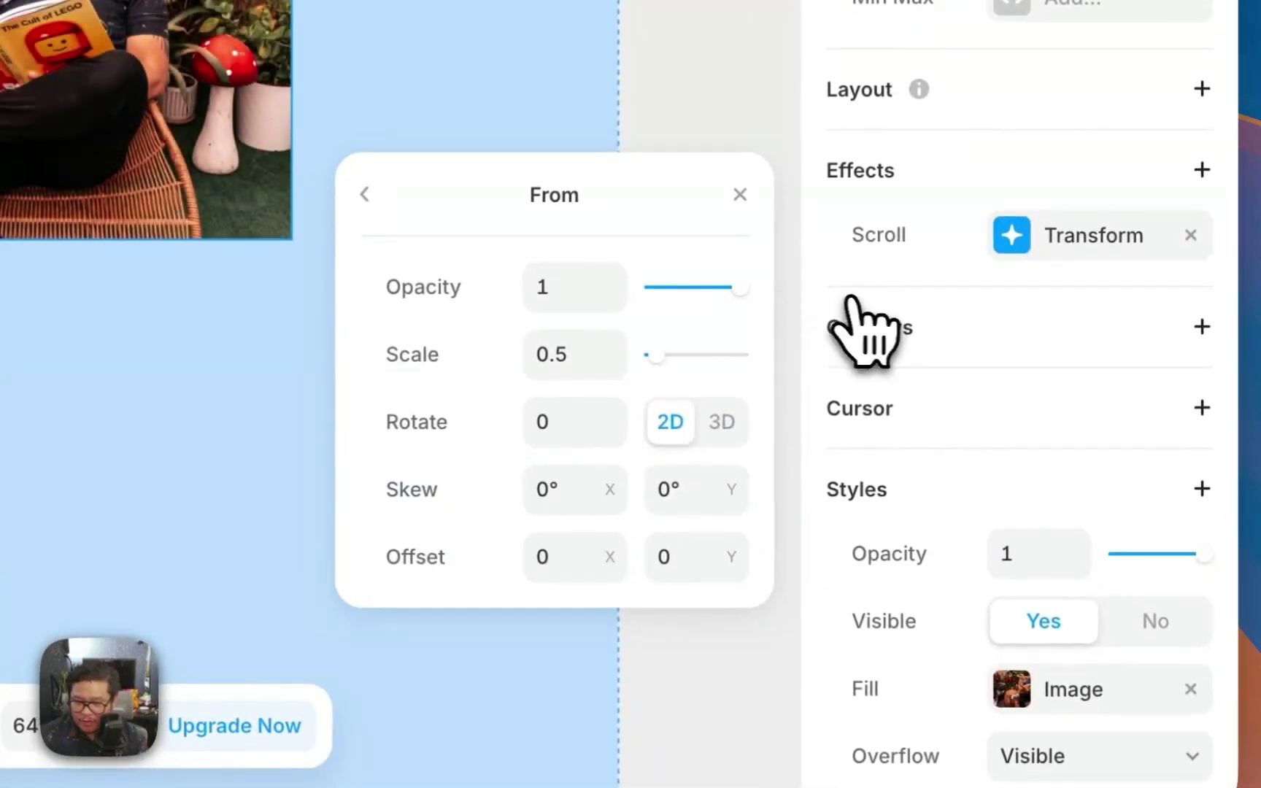
{"action": "left_click", "coordinate": [576, 358]}
{"action": "type", "text": "1"}
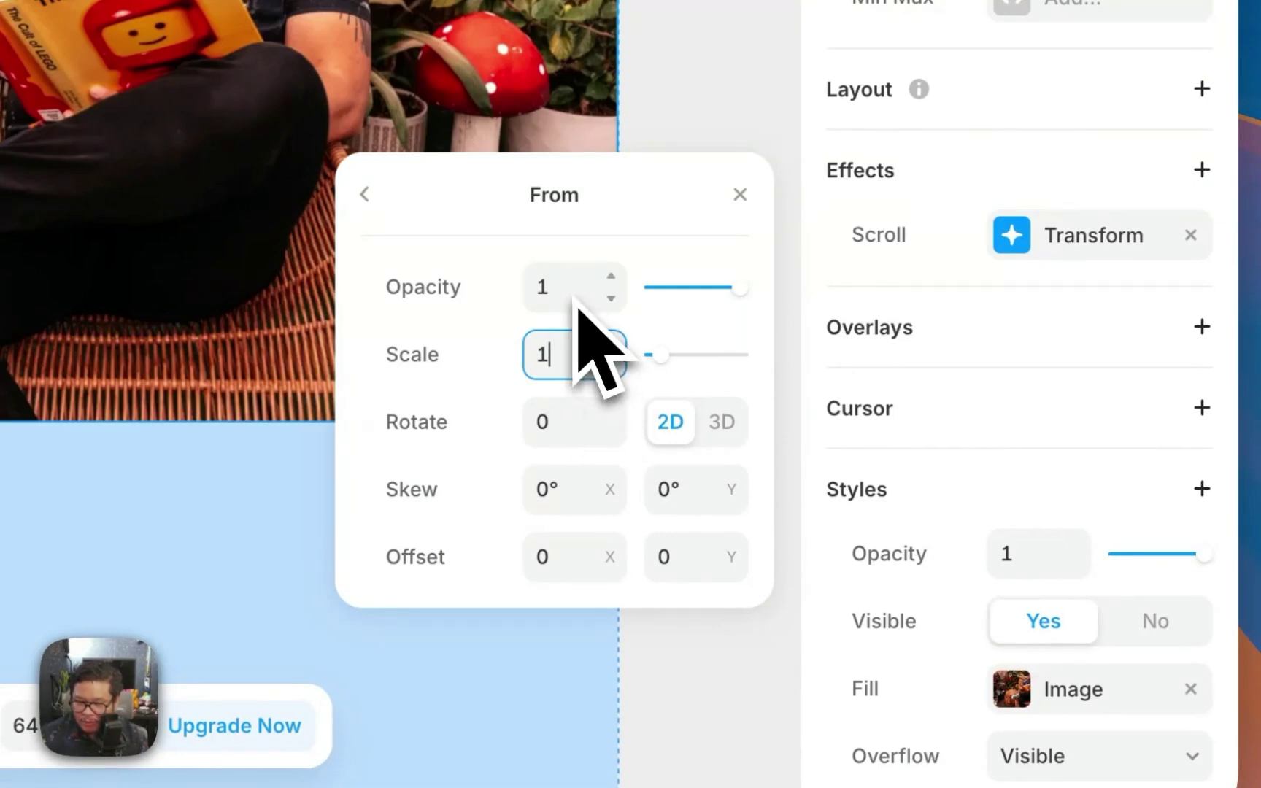
{"action": "left_click", "coordinate": [365, 196]}
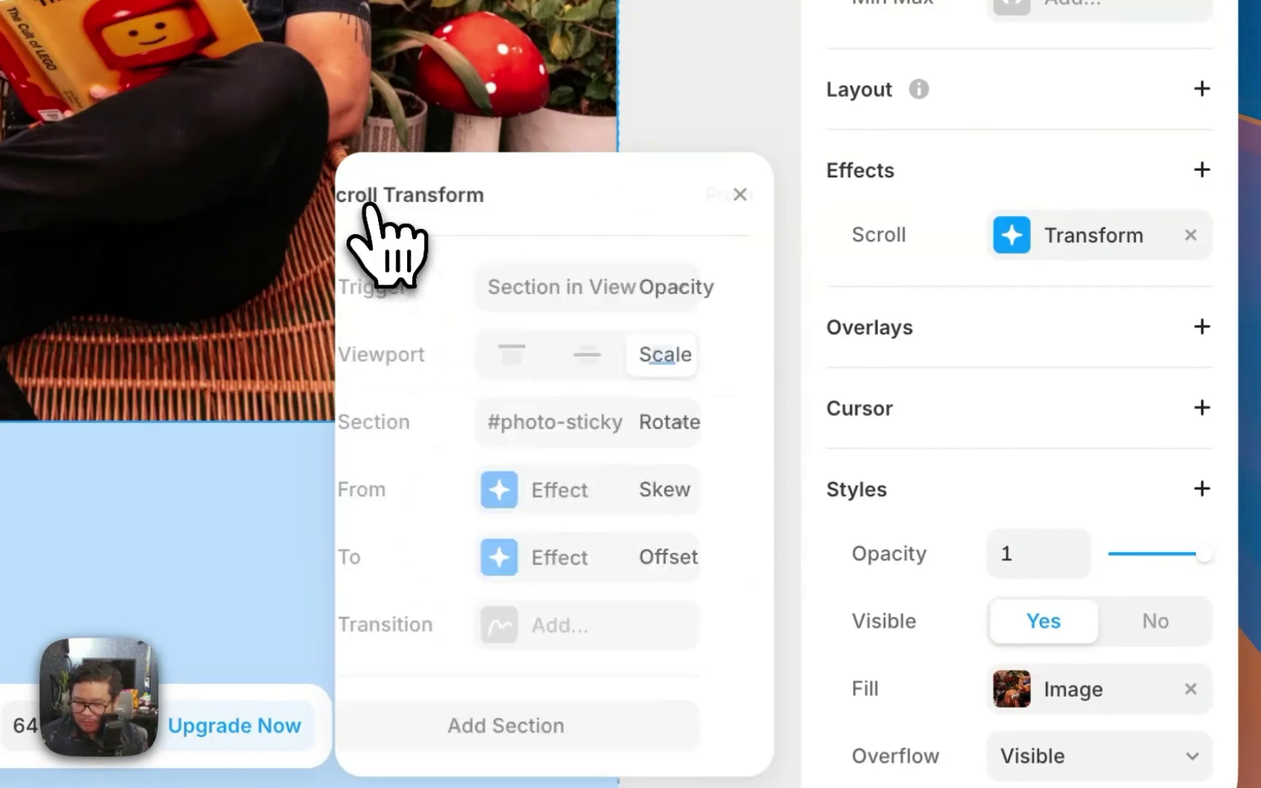
Set the Scroll Transform's To effect to opacity 0 and scale 1.5, and close its settings.
{"action": "left_click", "coordinate": [560, 570]}
{"action": "left_click", "coordinate": [562, 288]}
{"action": "type", "text": "0"}
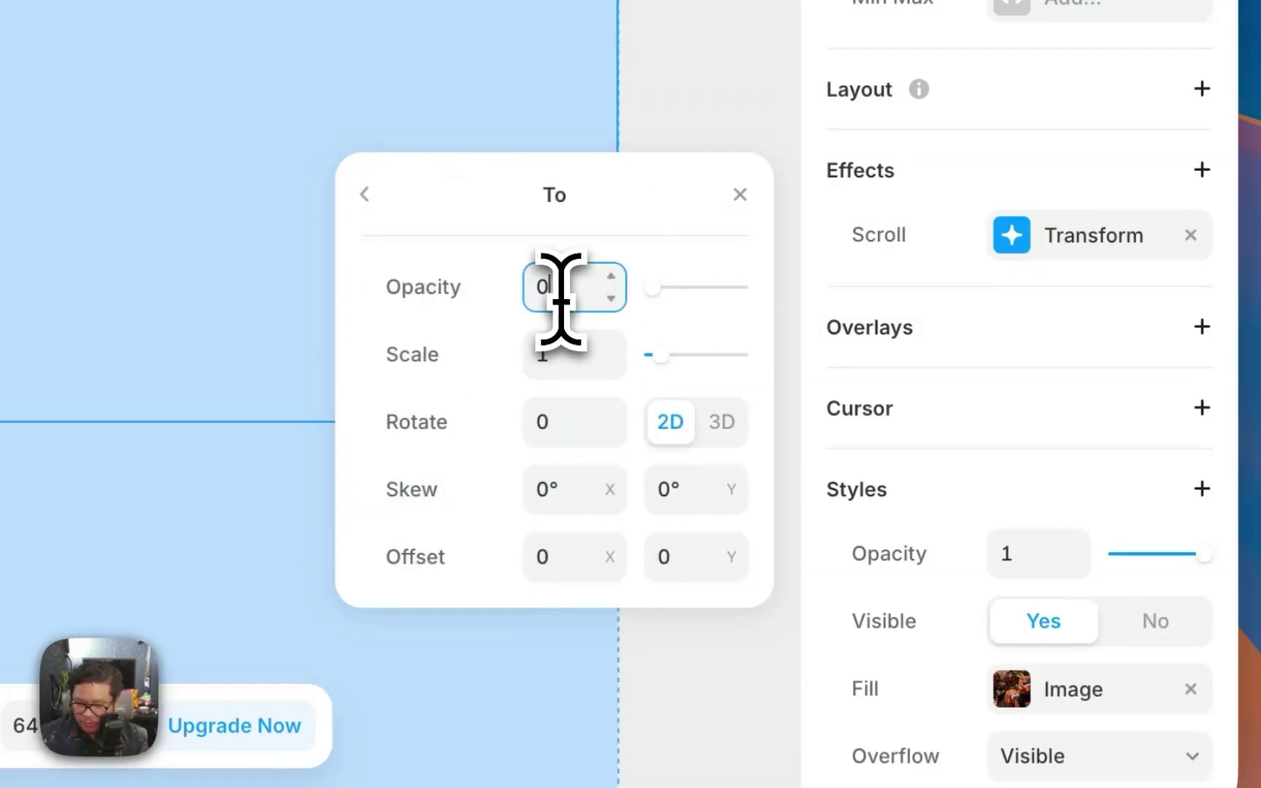
{"action": "left_click_drag", "start_coordinate": [660, 355], "coordinate": [667, 368]}
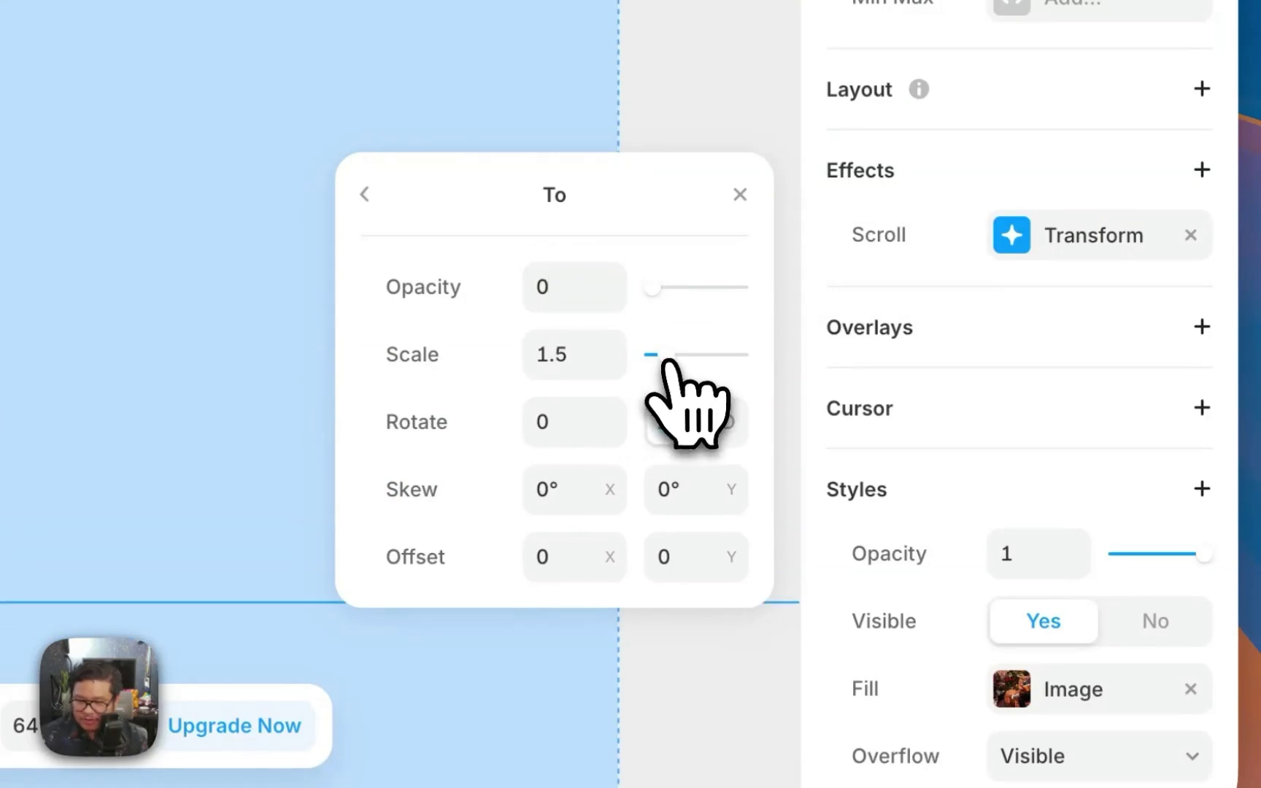
{"action": "left_click", "coordinate": [741, 194]}
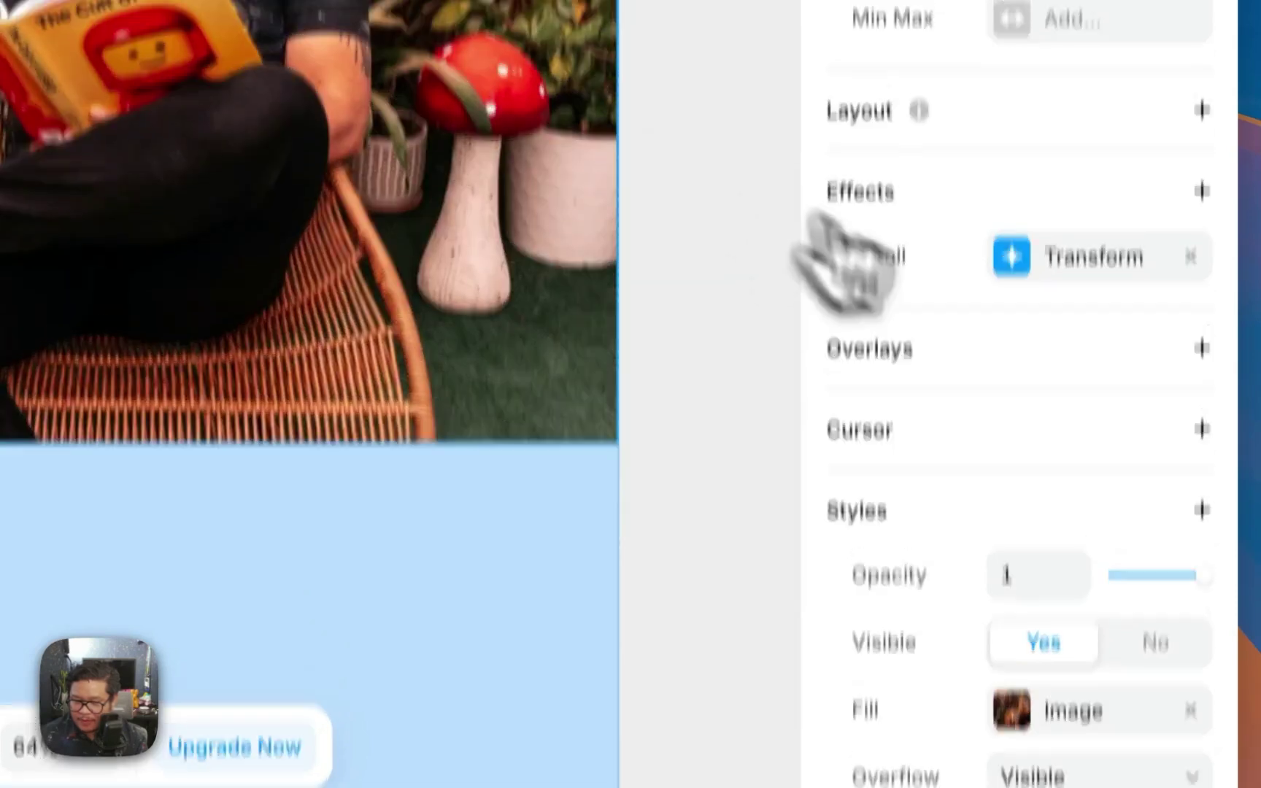
Test the image's fade and scale animation by scrolling the page preview, and leave the preview.
{"action": "left_click", "coordinate": [963, 6]}
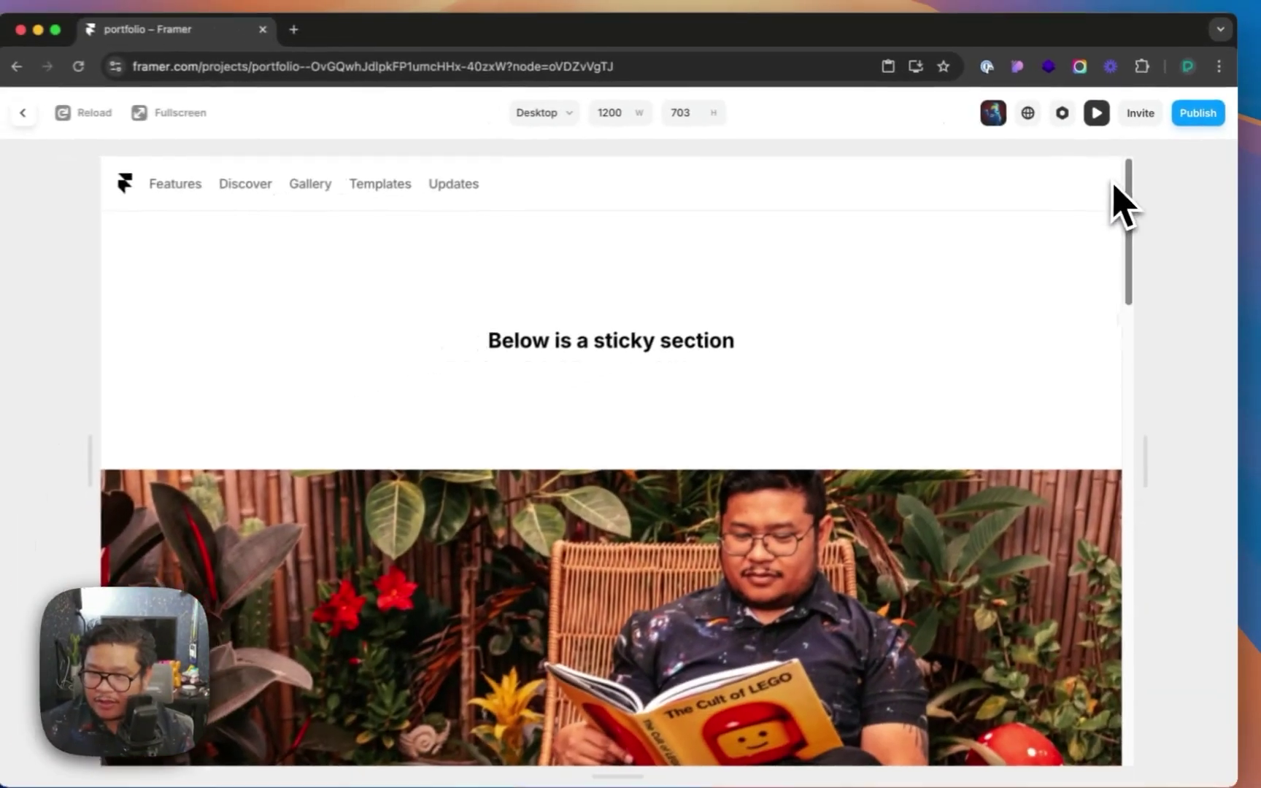
{"action": "scroll", "coordinate": [1044, 197], "scroll_direction": "down", "scroll_amount": 5}
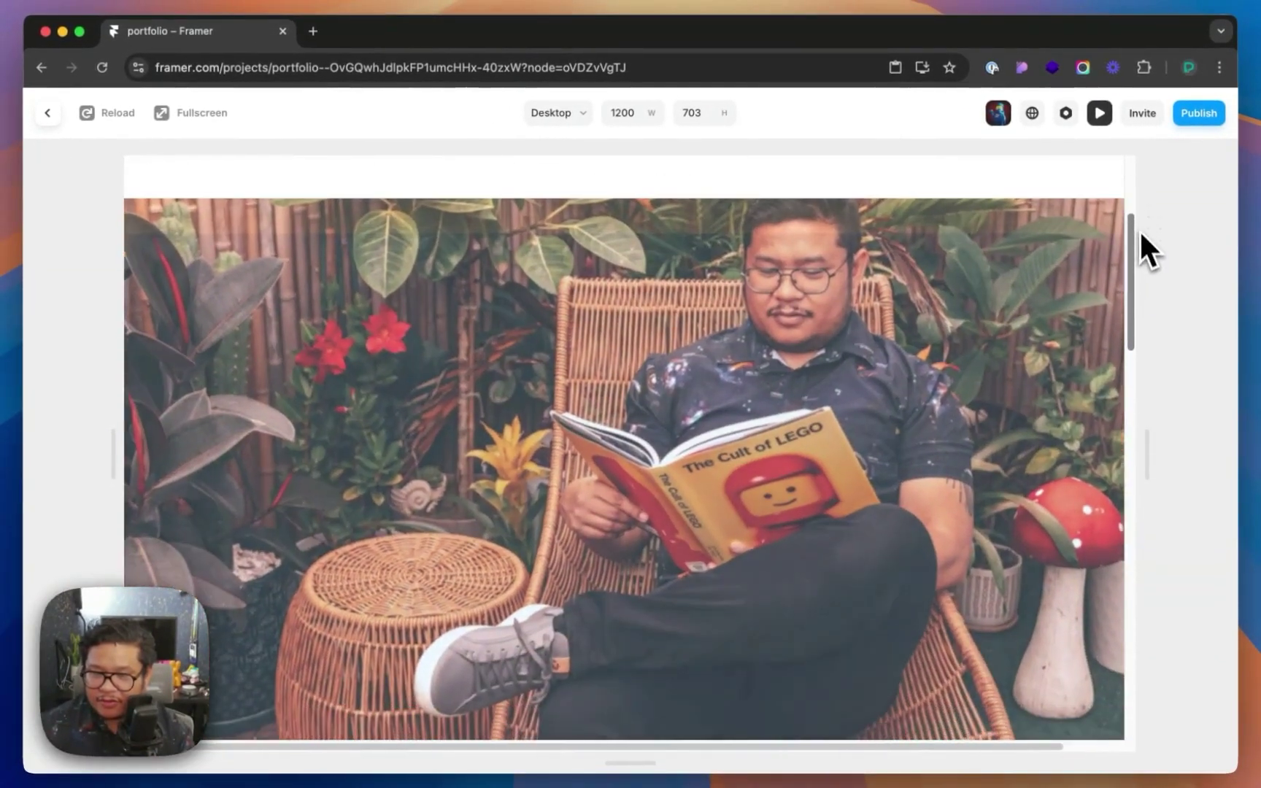
{"action": "scroll", "coordinate": [1141, 233], "scroll_direction": "down", "scroll_amount": 10}
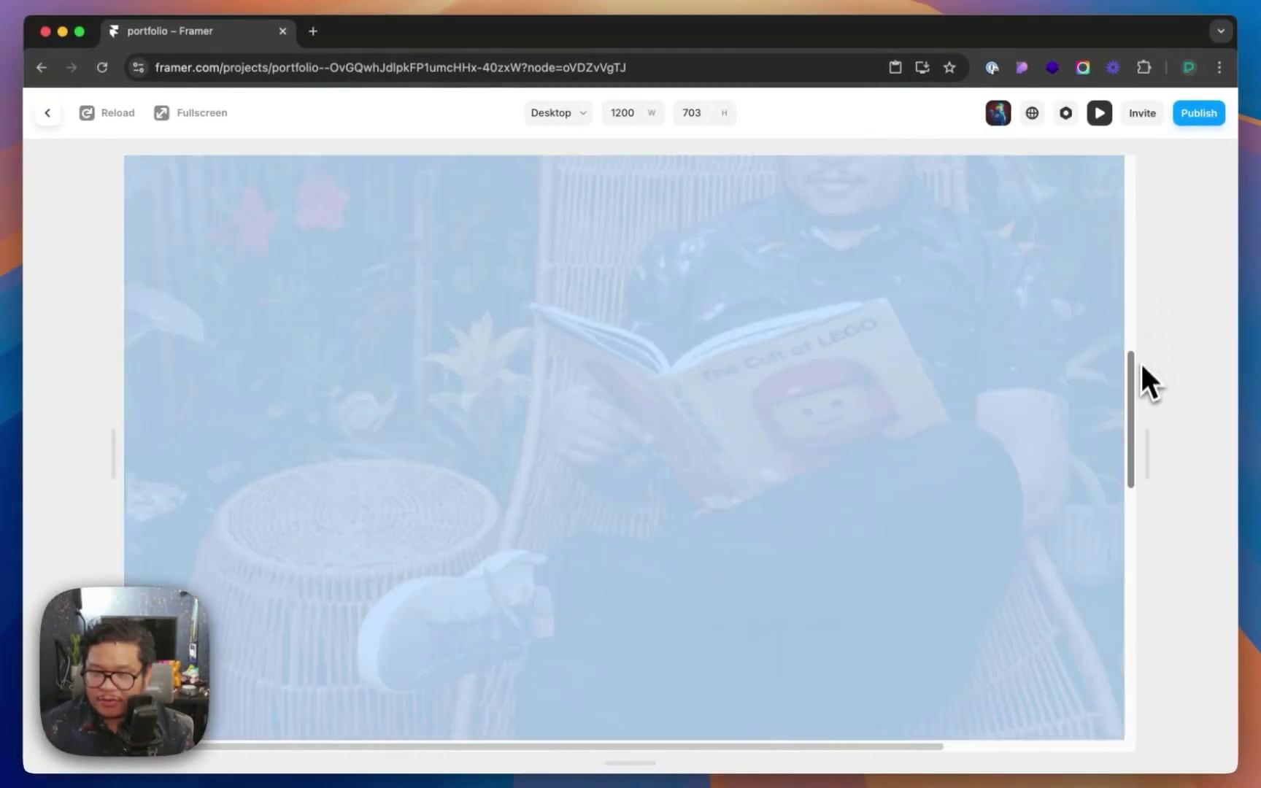
{"action": "scroll", "coordinate": [1108, 584], "scroll_direction": "up", "scroll_amount": 10}
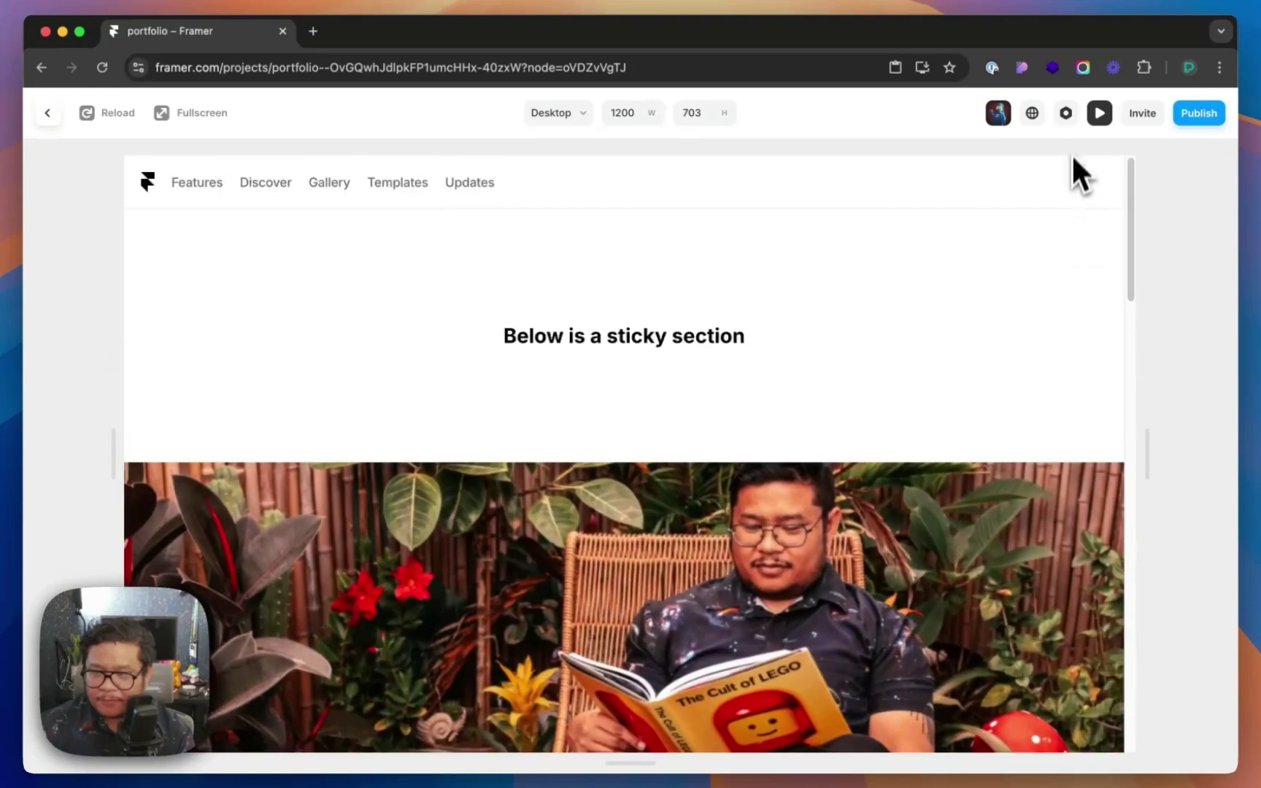
{"action": "left_click", "coordinate": [1100, 114]}
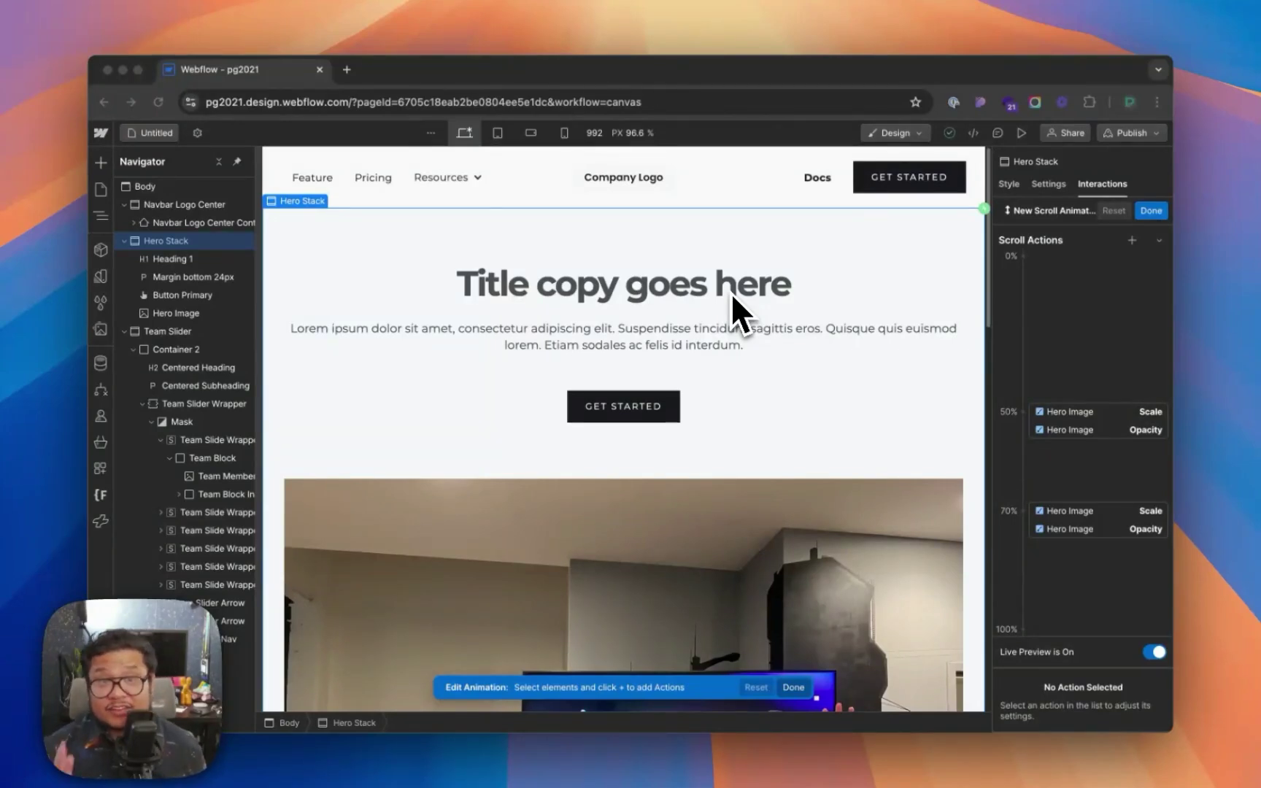
Switch to the Webflow project and test the Hero Image scroll animation by scrolling the page with live preview on.
{"action": "left_click", "coordinate": [991, 232]}
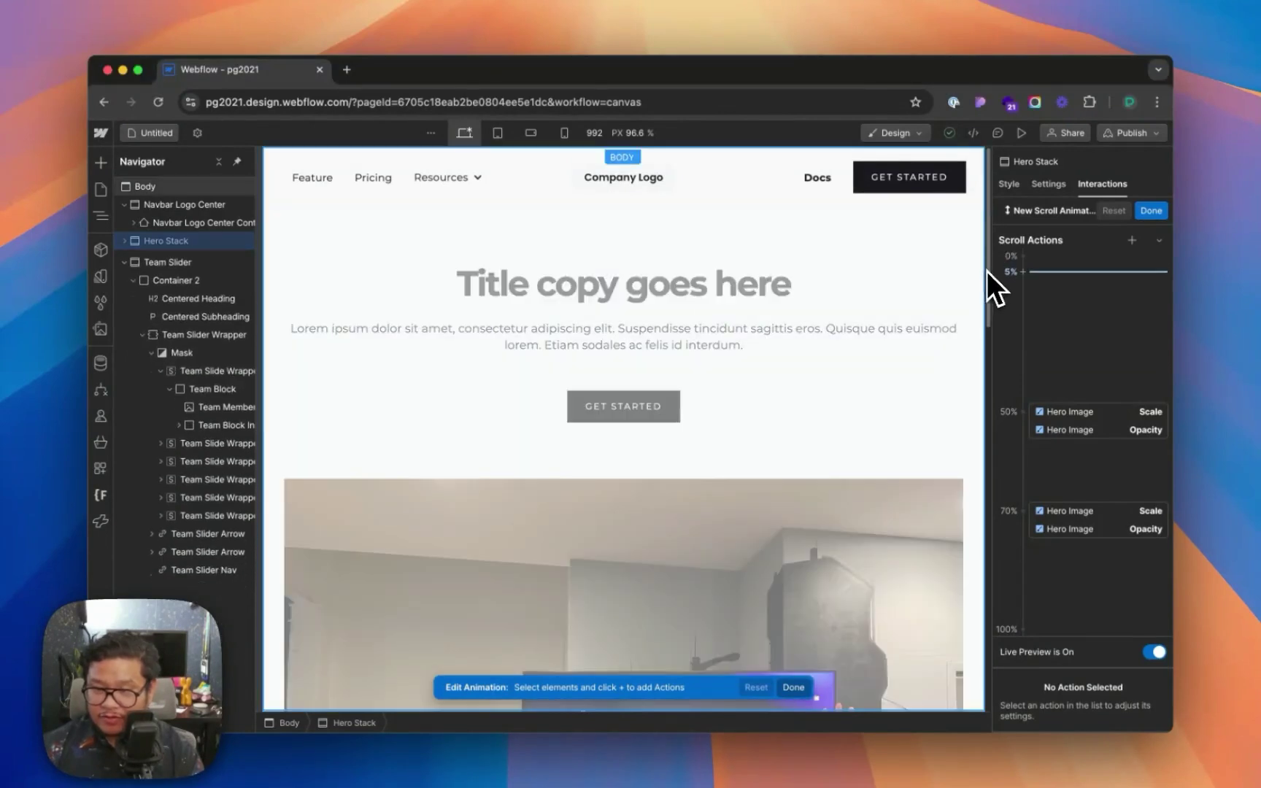
{"action": "left_click_drag", "start_coordinate": [988, 270], "coordinate": [1004, 403]}
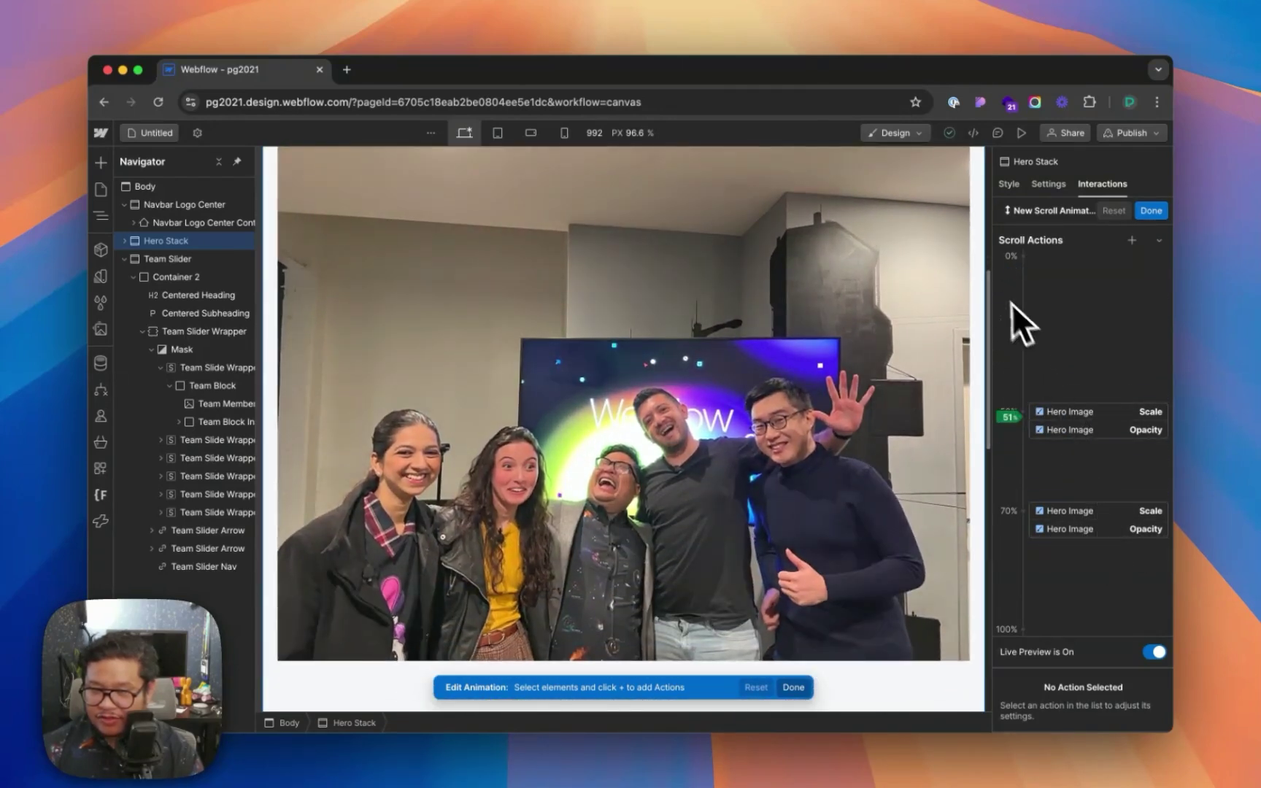
{"action": "mouse_move", "coordinate": [990, 292]}
{"action": "left_mouse_down"}
{"action": "mouse_move", "coordinate": [996, 448]}
{"action": "mouse_move", "coordinate": [989, 212]}
{"action": "mouse_move", "coordinate": [1024, 477]}
{"action": "mouse_move", "coordinate": [996, 235]}
{"action": "mouse_move", "coordinate": [916, 222]}
{"action": "left_mouse_up"}
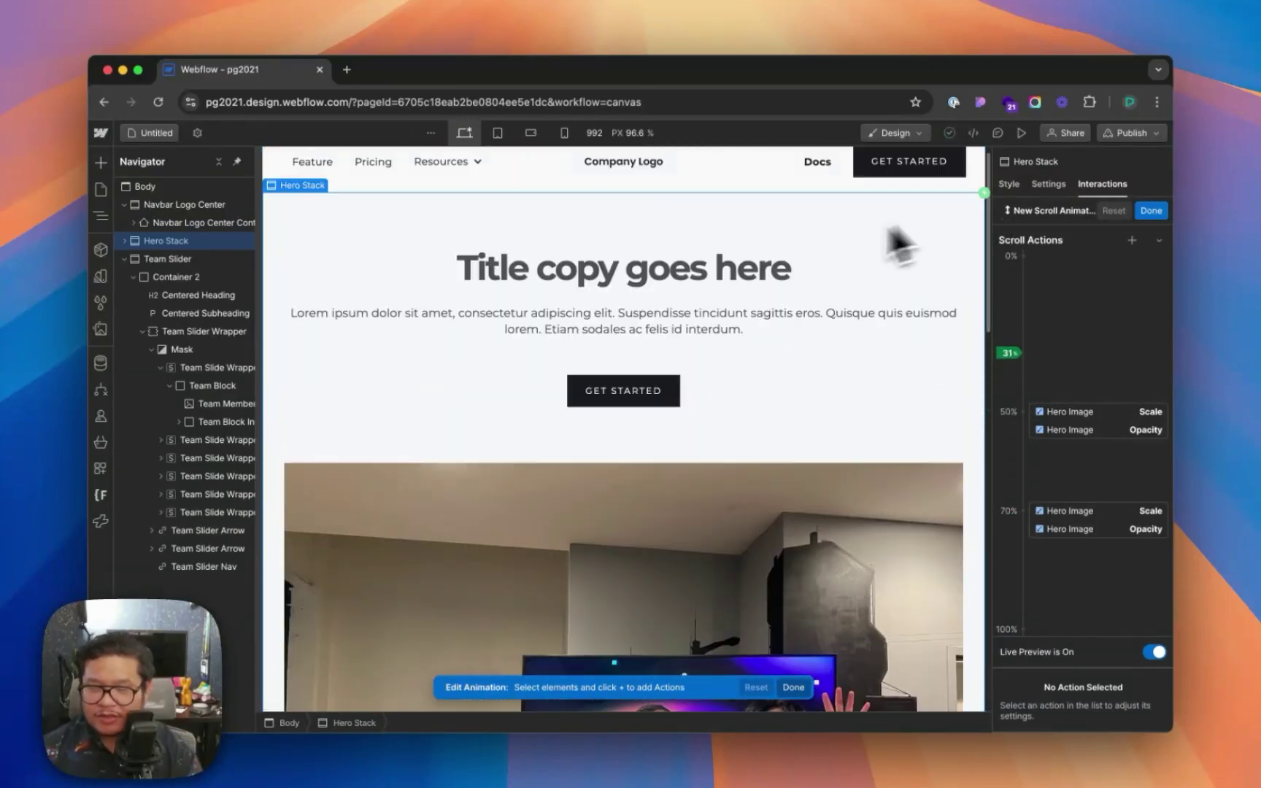
Set the Hero Stack's height to 300vh and insert the group photo as an image below its Get Started button.
{"action": "key", "text": "Escape"}
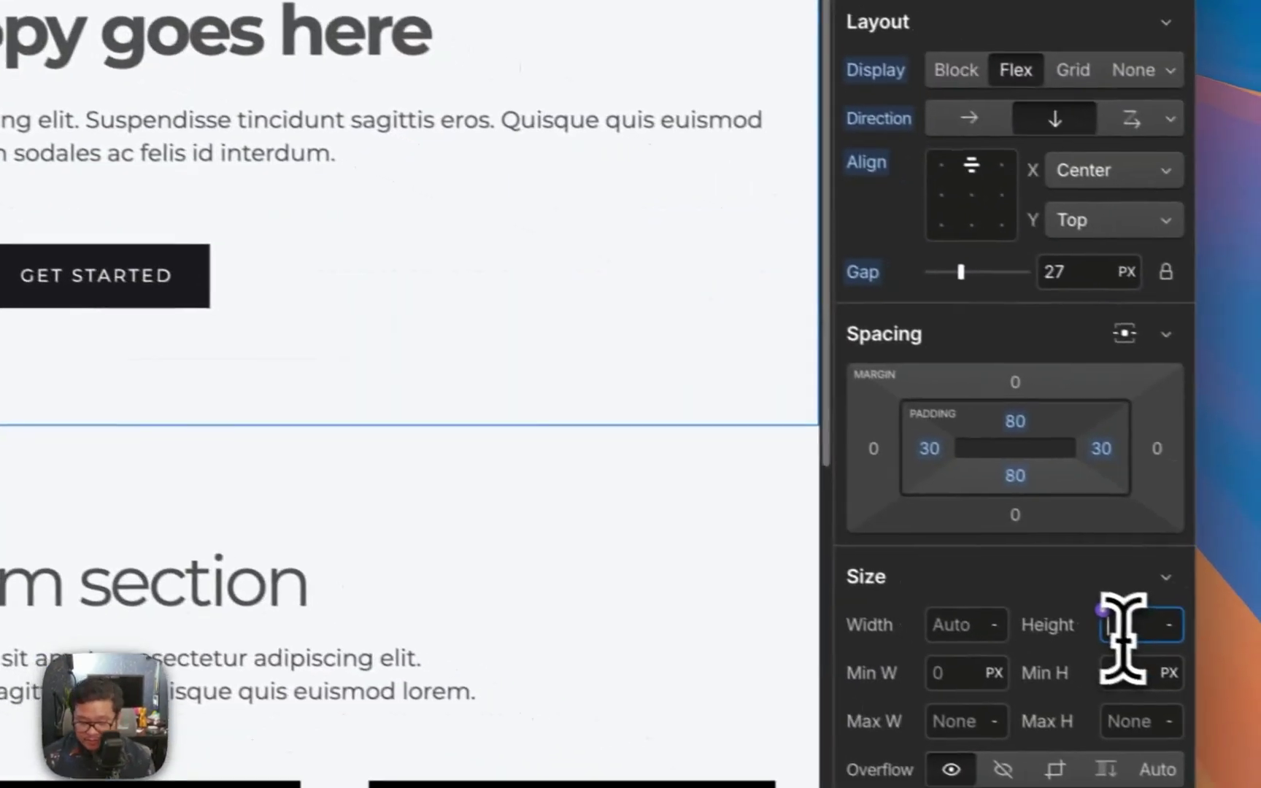
{"action": "type", "text": "30vh"}
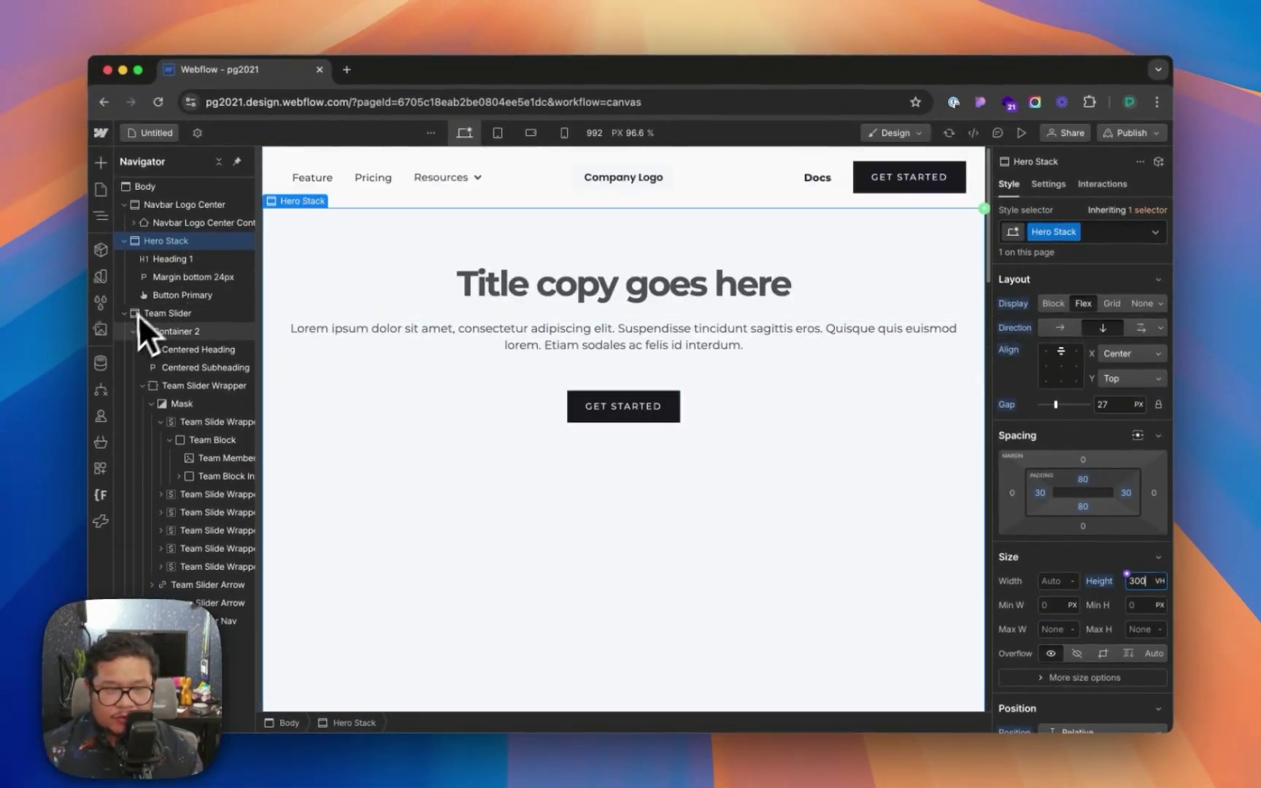
{"action": "type", "text": "j"}
{"action": "left_click_drag", "start_coordinate": [141, 318], "coordinate": [633, 441]}
{"action": "left_click", "coordinate": [454, 483]}
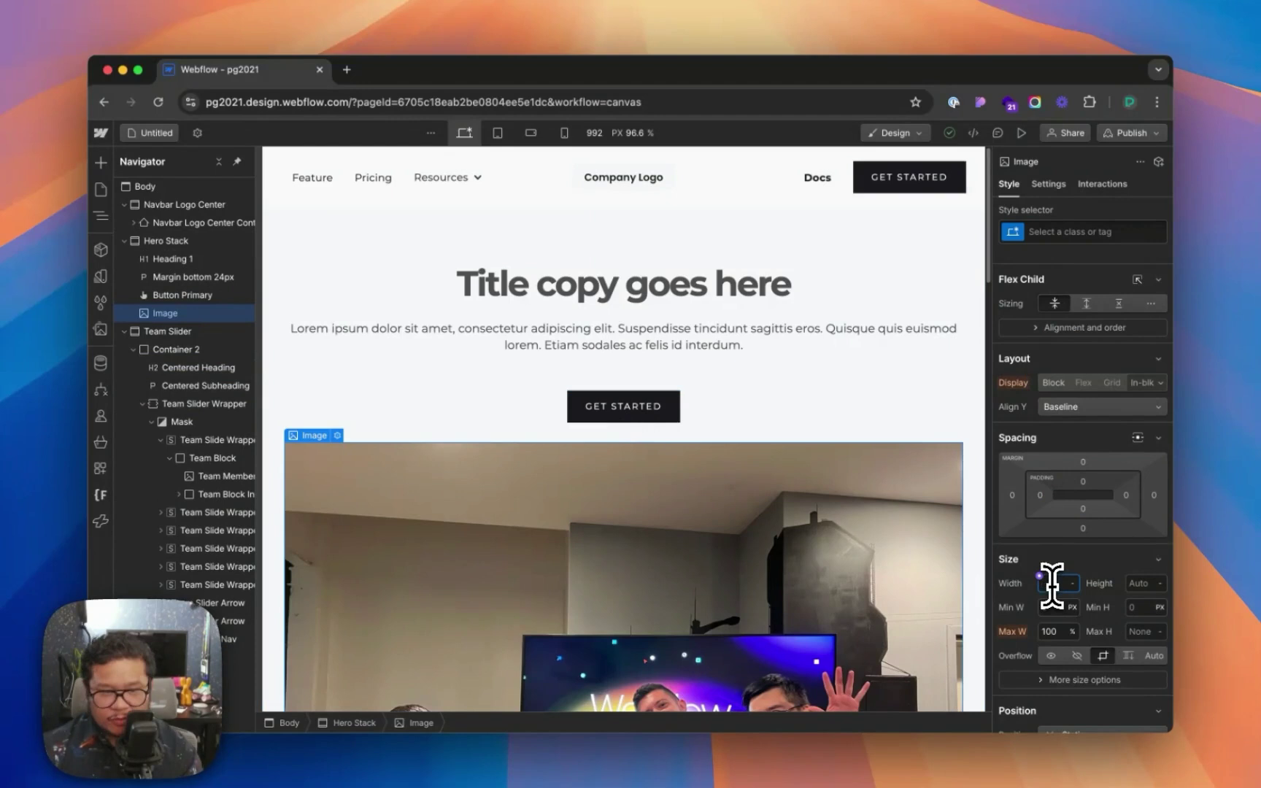
Set the new hero image's height to 420 px and its width to 100%.
{"action": "scroll", "coordinate": [1153, 627], "scroll_direction": "down", "scroll_amount": 2}
{"action": "left_click", "coordinate": [1142, 531]}
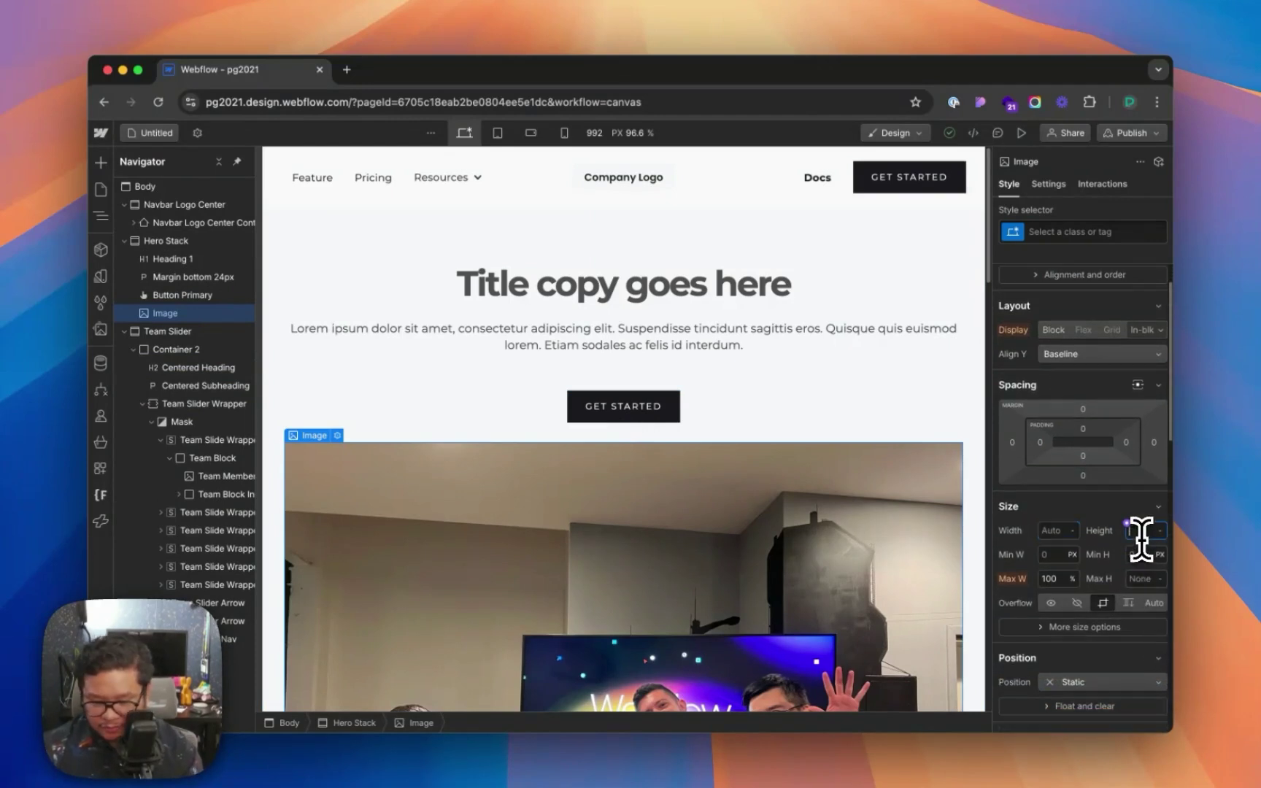
{"action": "key", "text": "Return"}
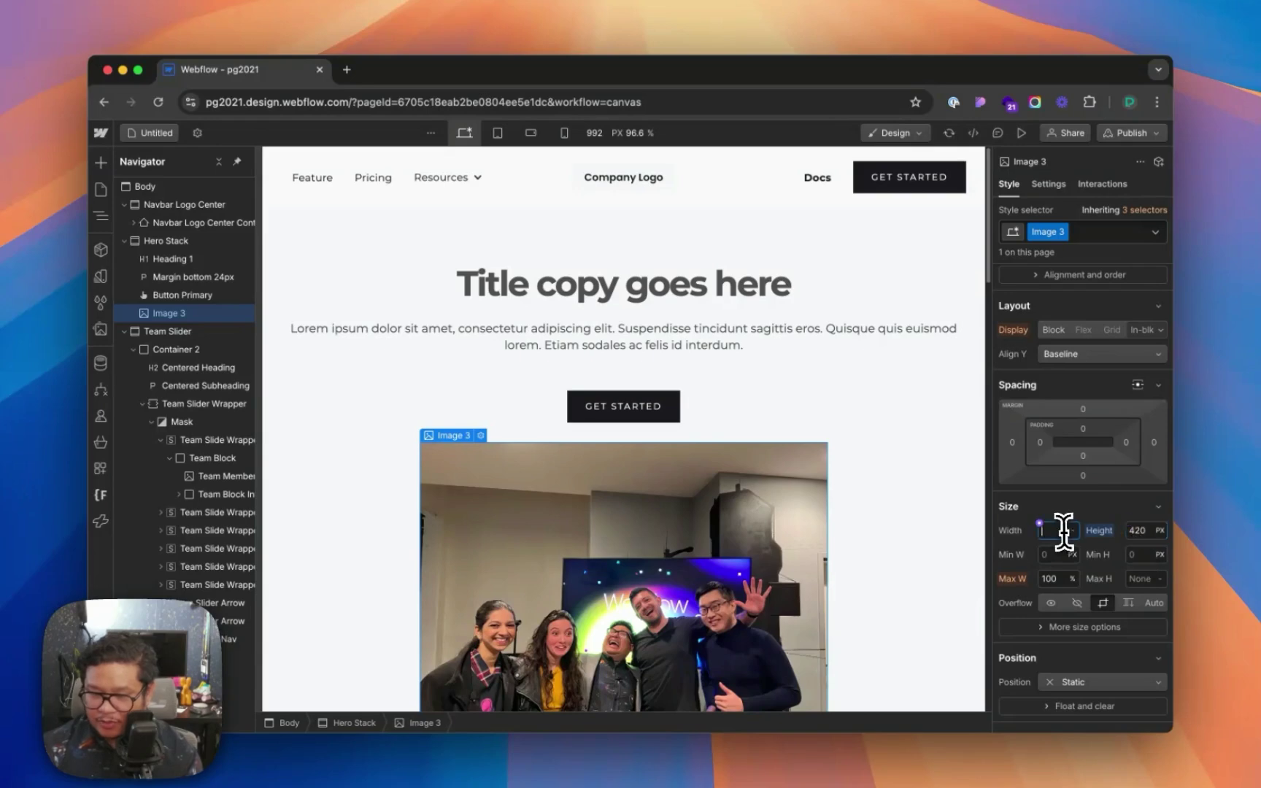
{"action": "key", "text": "Return"}
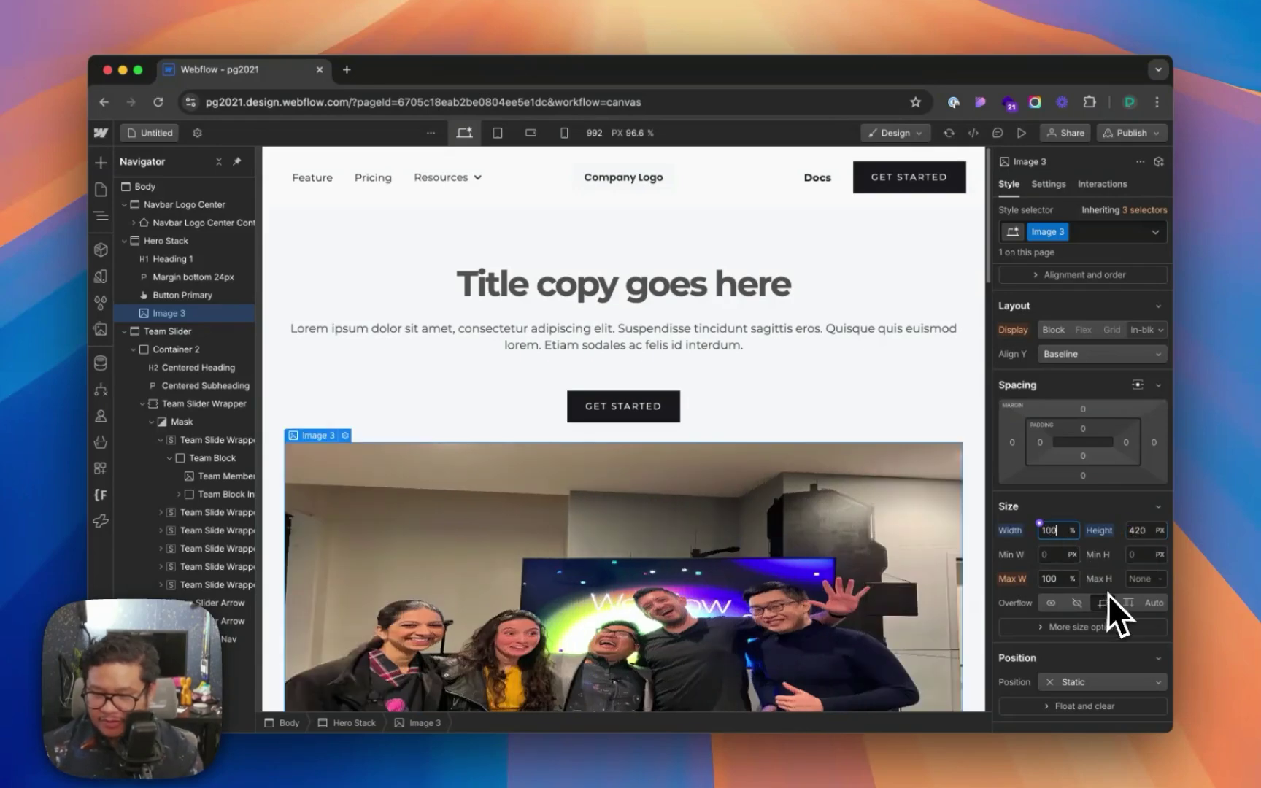
Expand the image's additional size options and set its fit to Cover.
{"action": "scroll", "coordinate": [1106, 594], "scroll_direction": "down", "scroll_amount": 7}
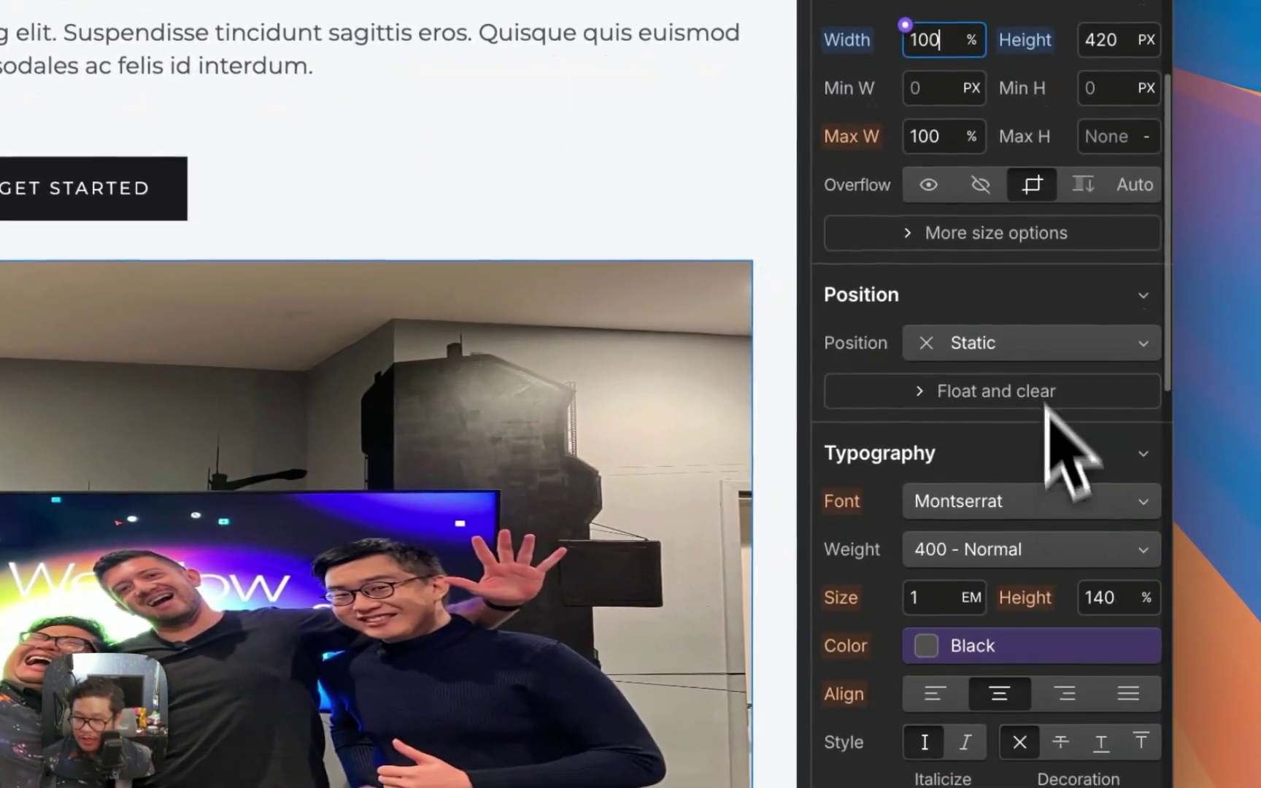
{"action": "left_click", "coordinate": [967, 233]}
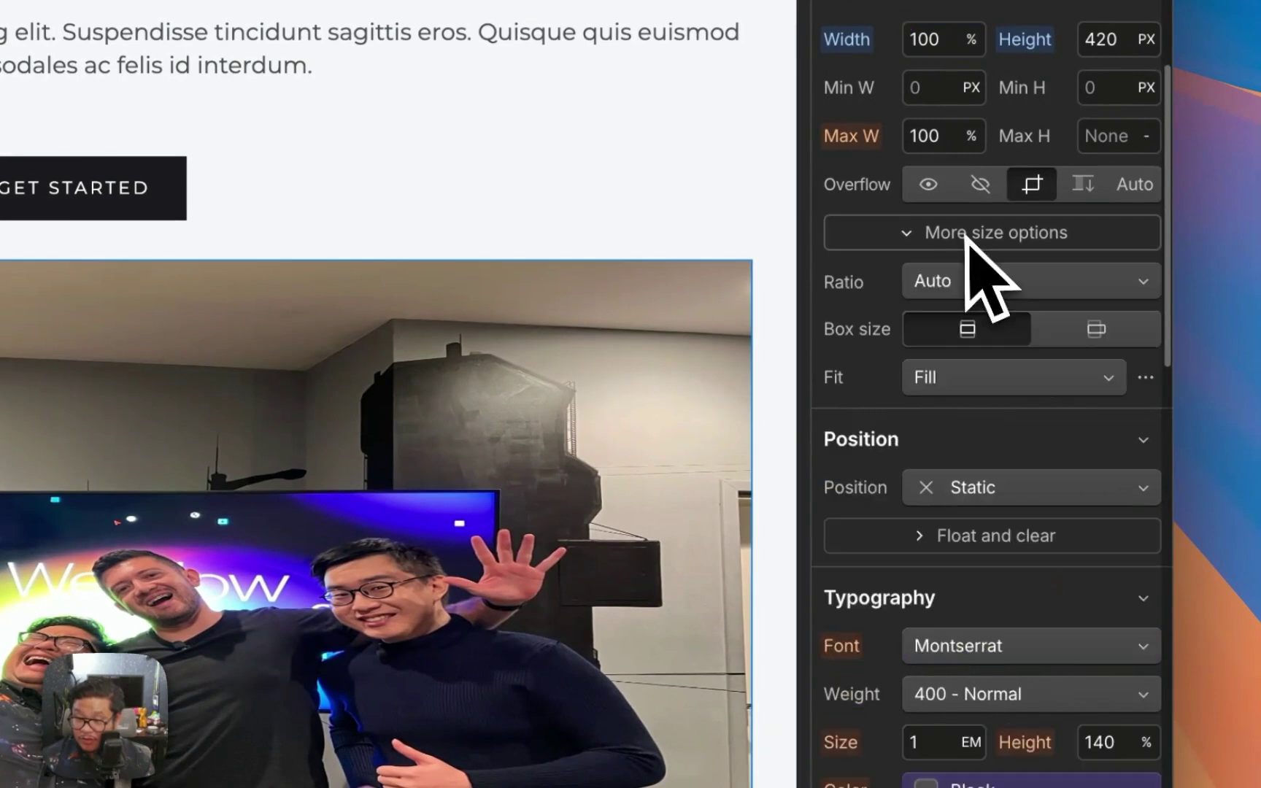
{"action": "left_click", "coordinate": [972, 372]}
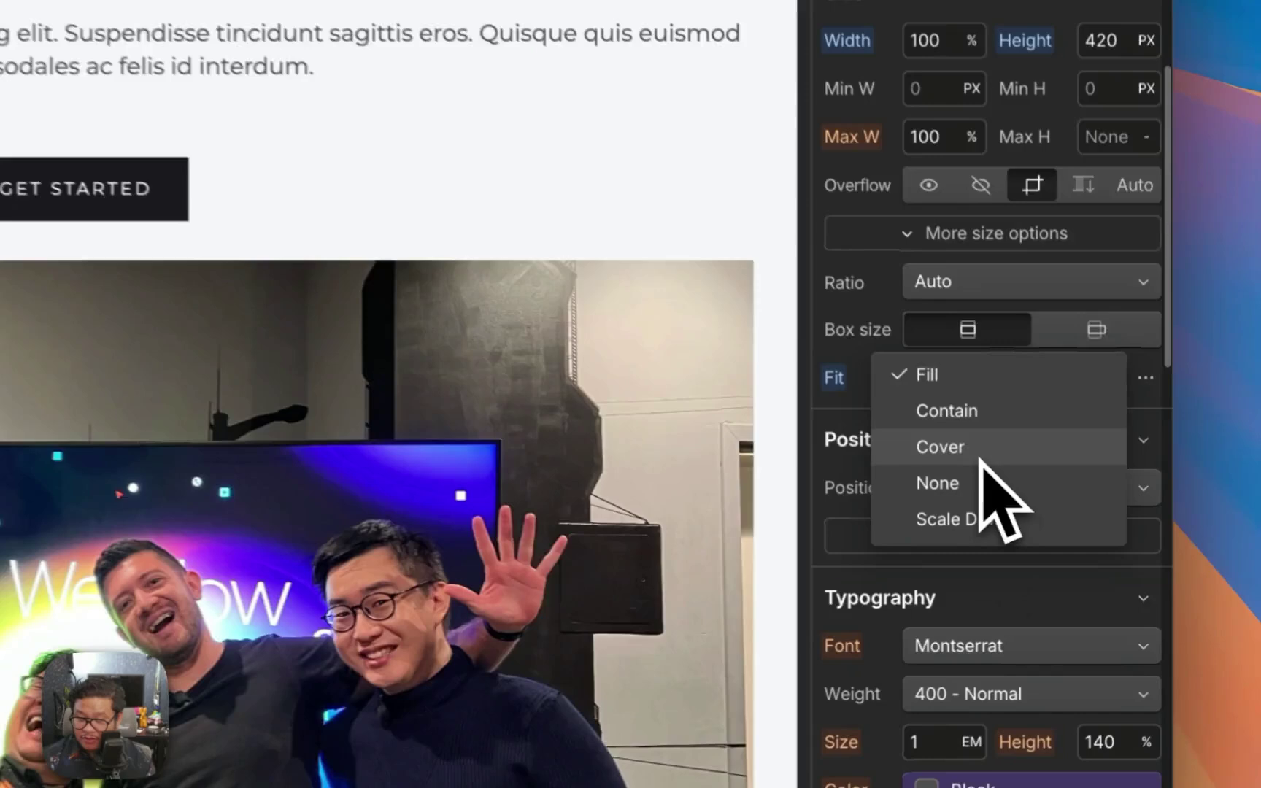
{"action": "left_click", "coordinate": [981, 451]}
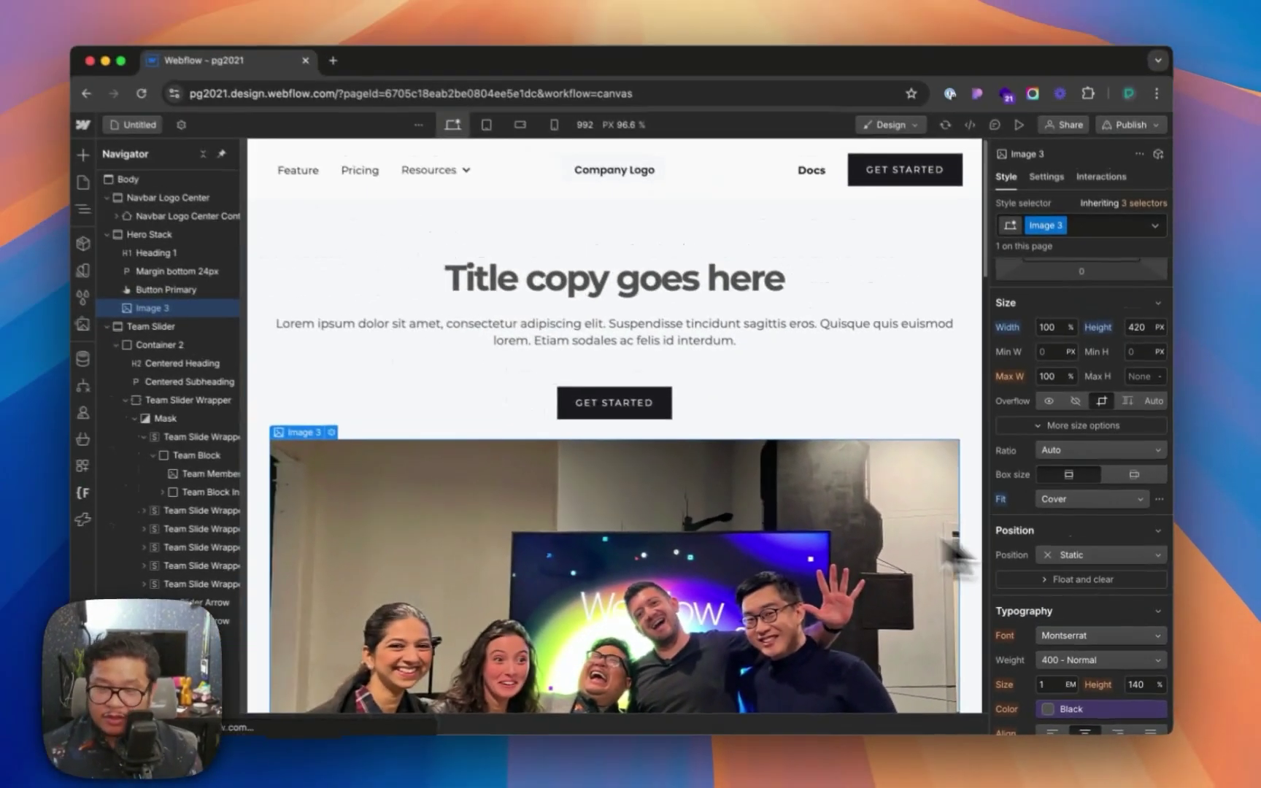
Set the hero image's position to Sticky with a top offset of 0 and check it by scrolling the page.
{"action": "scroll", "coordinate": [782, 511], "scroll_direction": "down", "scroll_amount": 10}
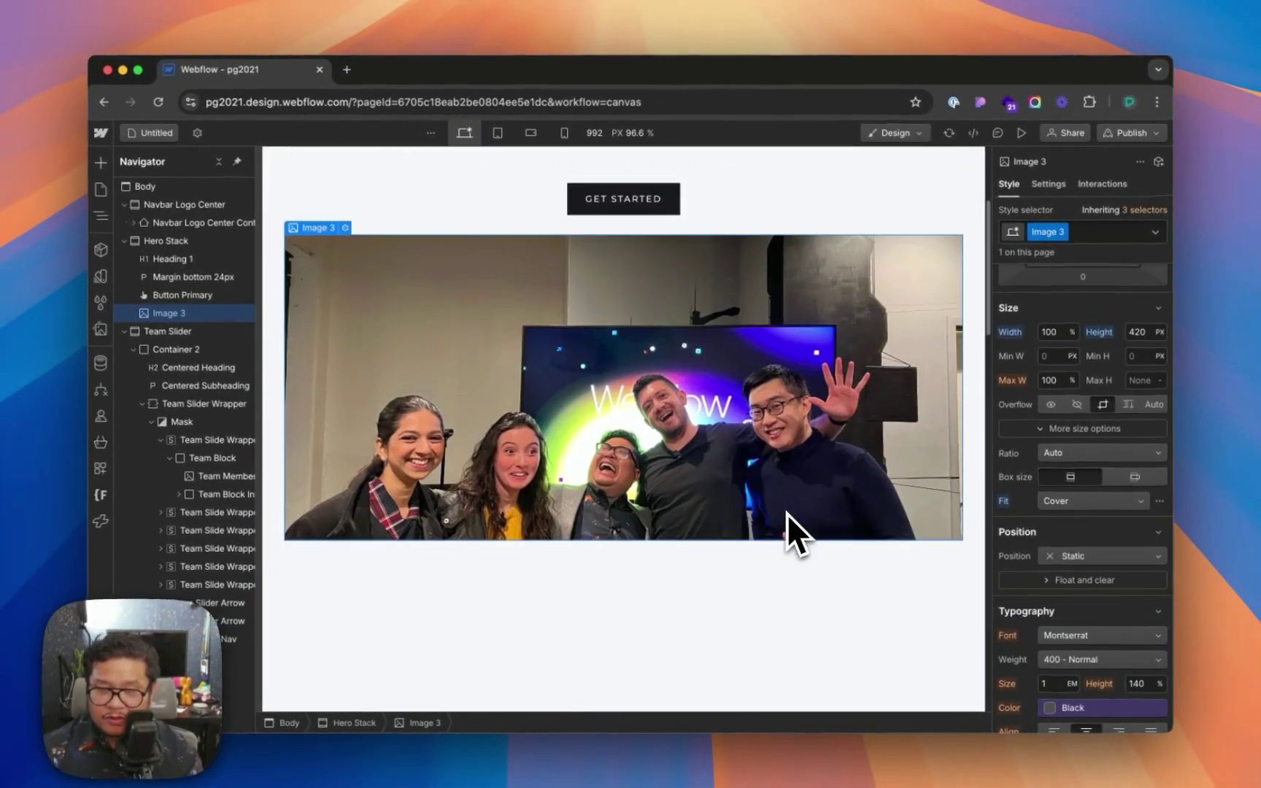
{"action": "scroll", "coordinate": [789, 504], "scroll_direction": "up", "scroll_amount": 8}
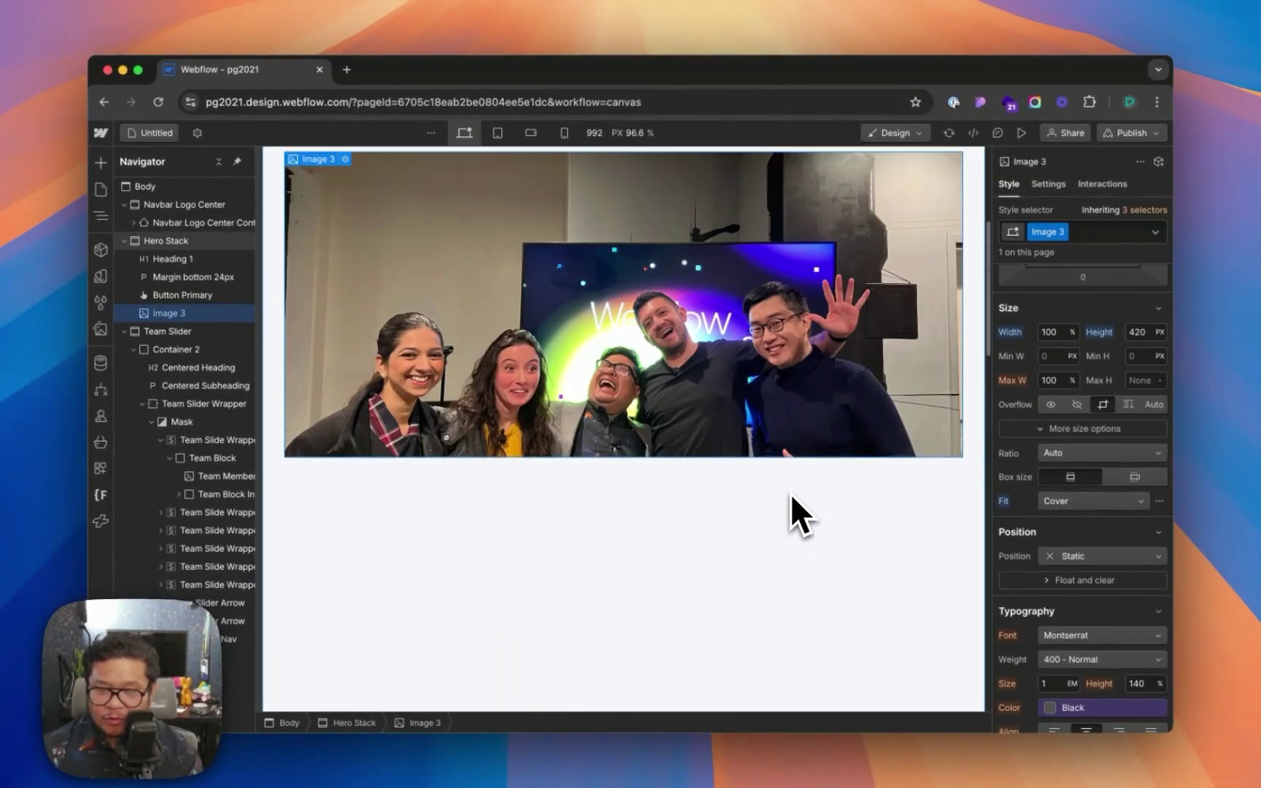
{"action": "scroll", "coordinate": [791, 493], "scroll_direction": "down", "scroll_amount": 2}
{"action": "scroll", "coordinate": [792, 496], "scroll_direction": "up", "scroll_amount": 4}
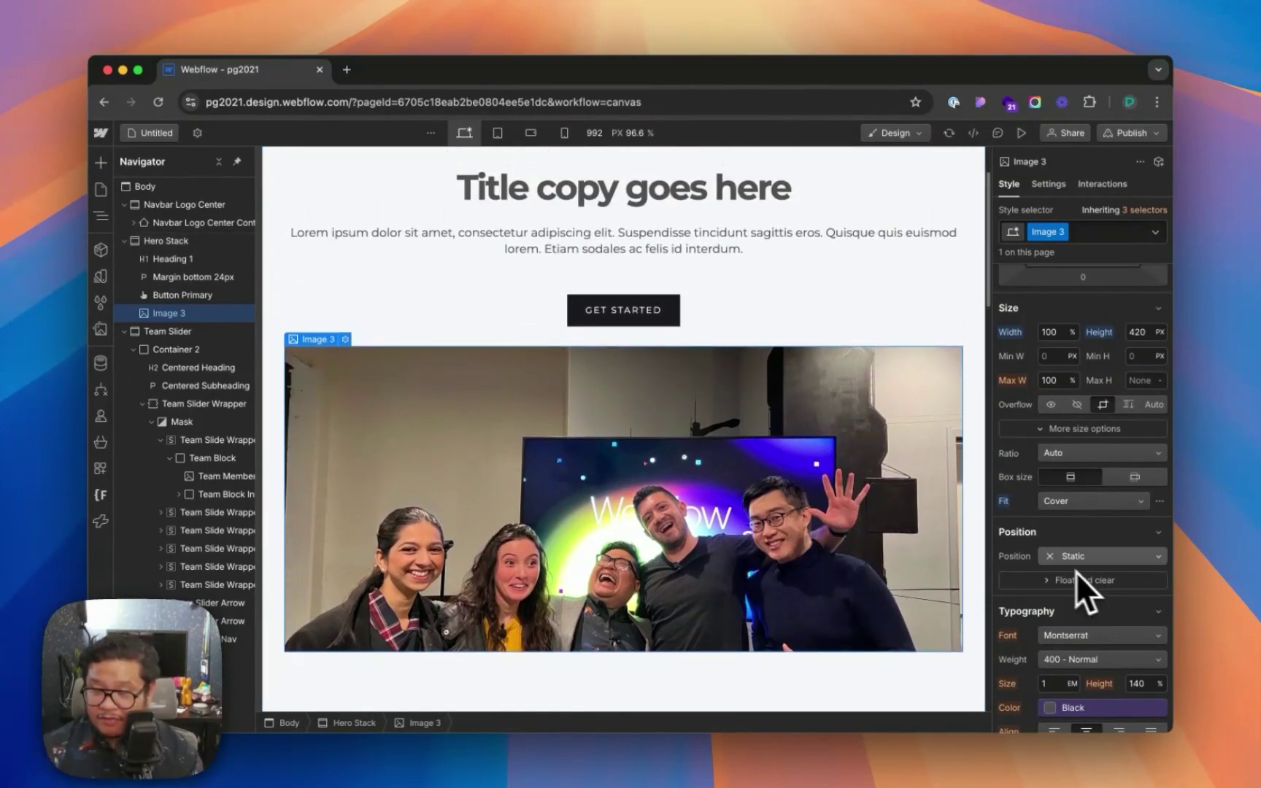
{"action": "left_click", "coordinate": [1079, 560]}
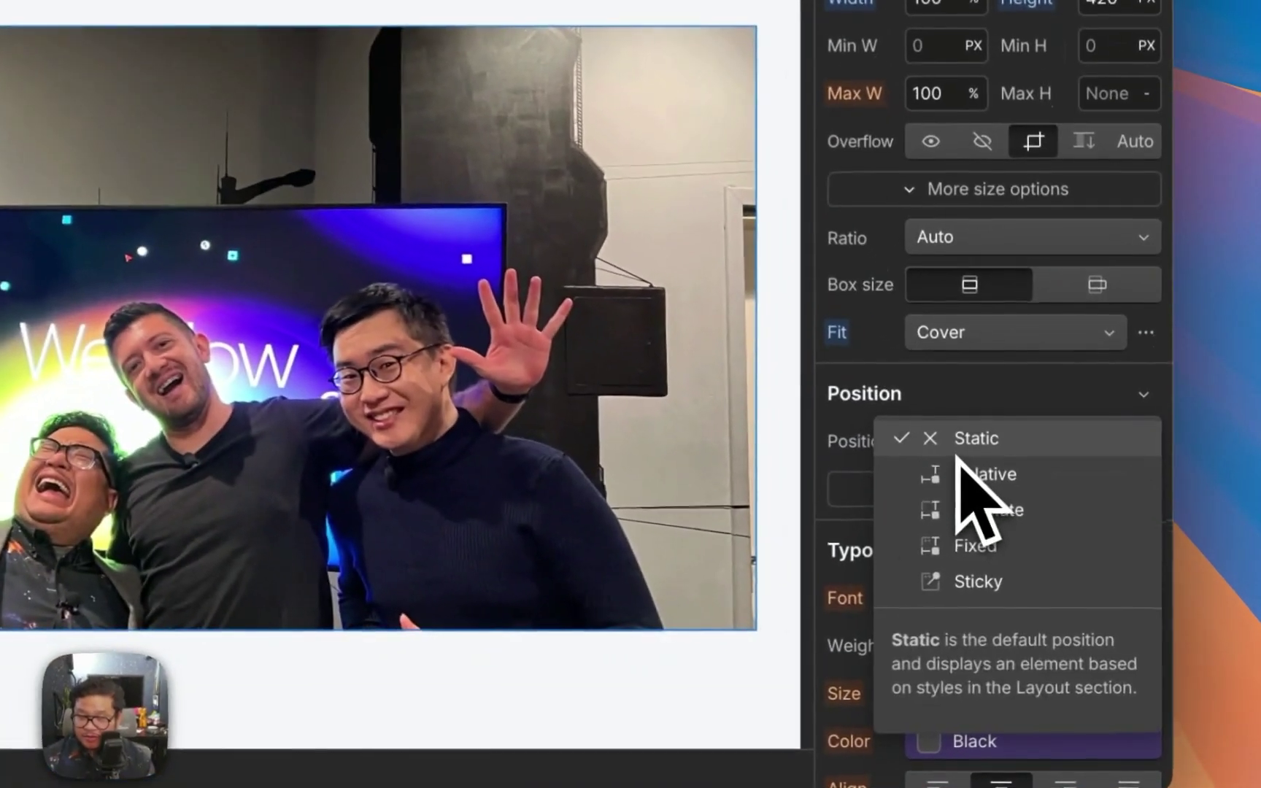
{"action": "left_click", "coordinate": [1011, 584]}
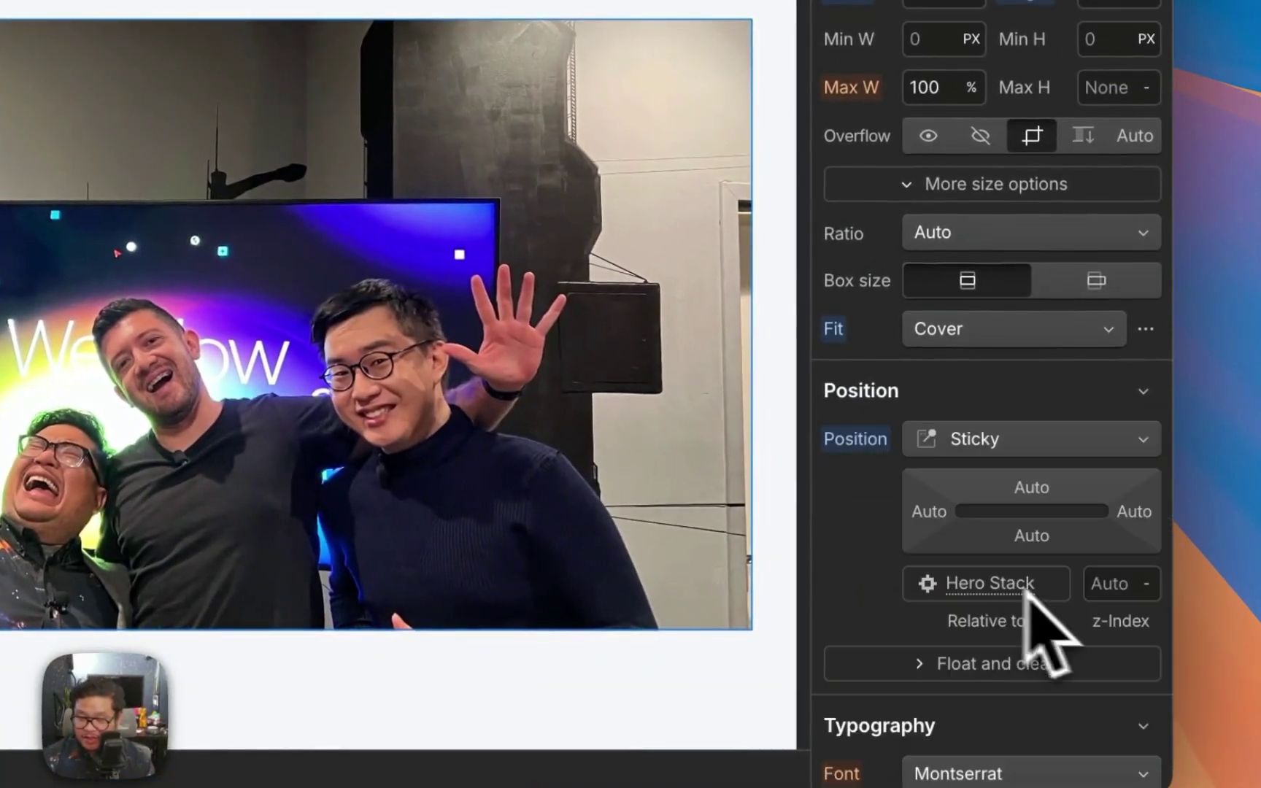
{"action": "left_click", "coordinate": [1030, 488]}
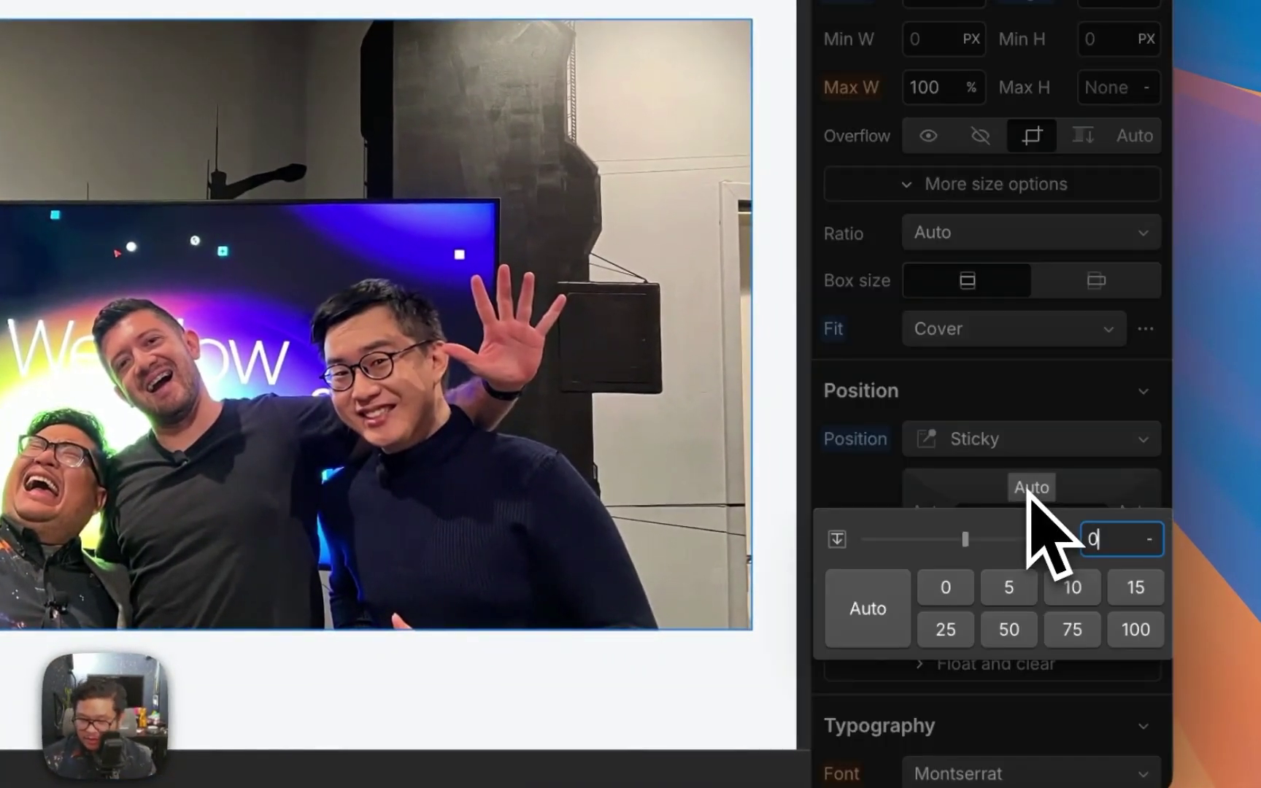
{"action": "key", "text": "Return"}
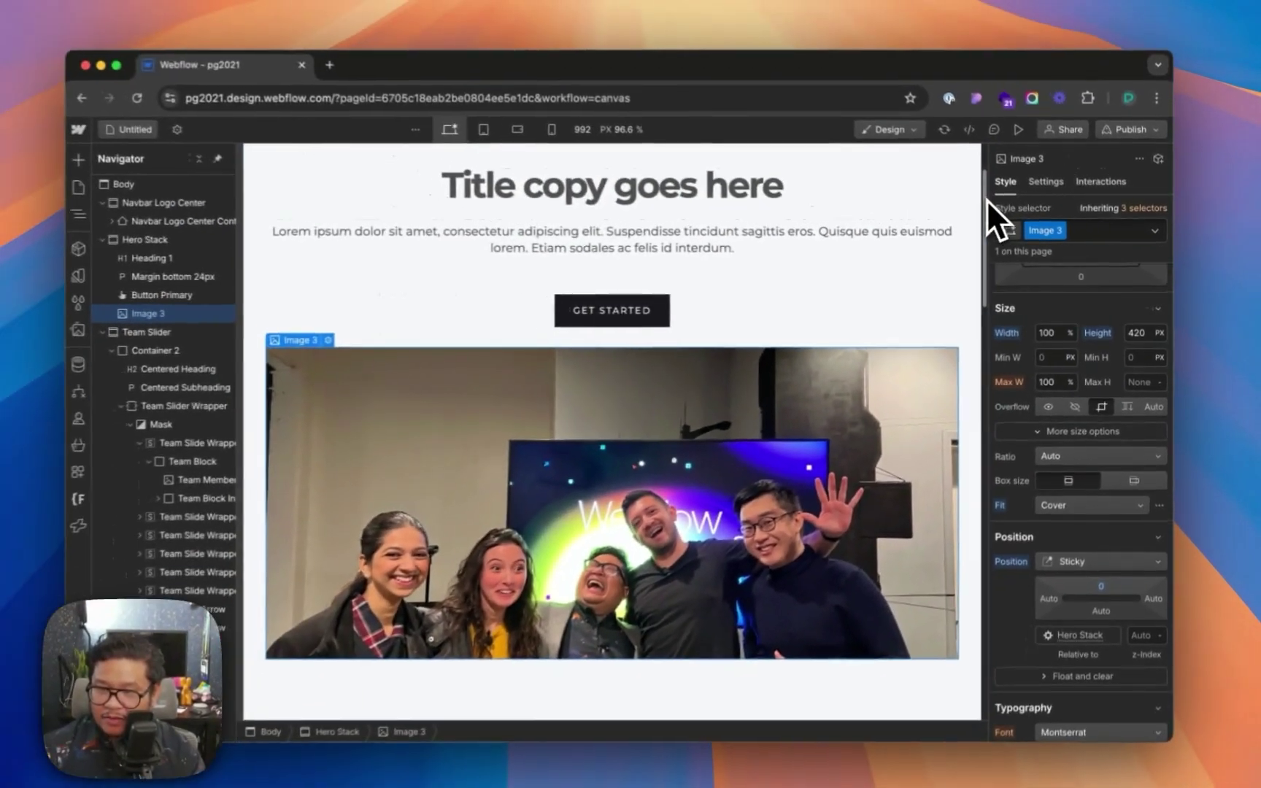
{"action": "left_click_drag", "start_coordinate": [986, 199], "coordinate": [980, 155]}
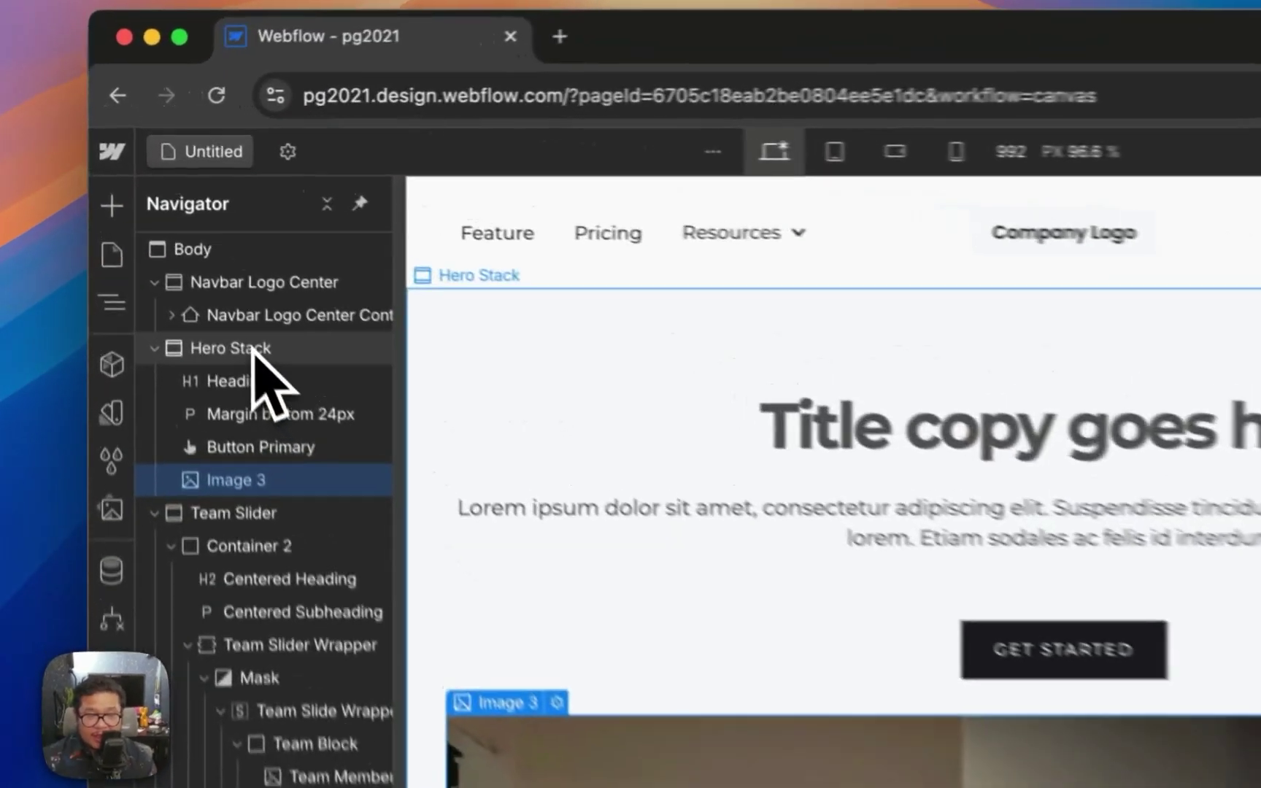
Replace the Hero Stack's existing element trigger with a While scrolling in view trigger that plays a scroll animation.
{"action": "left_click", "coordinate": [195, 244]}
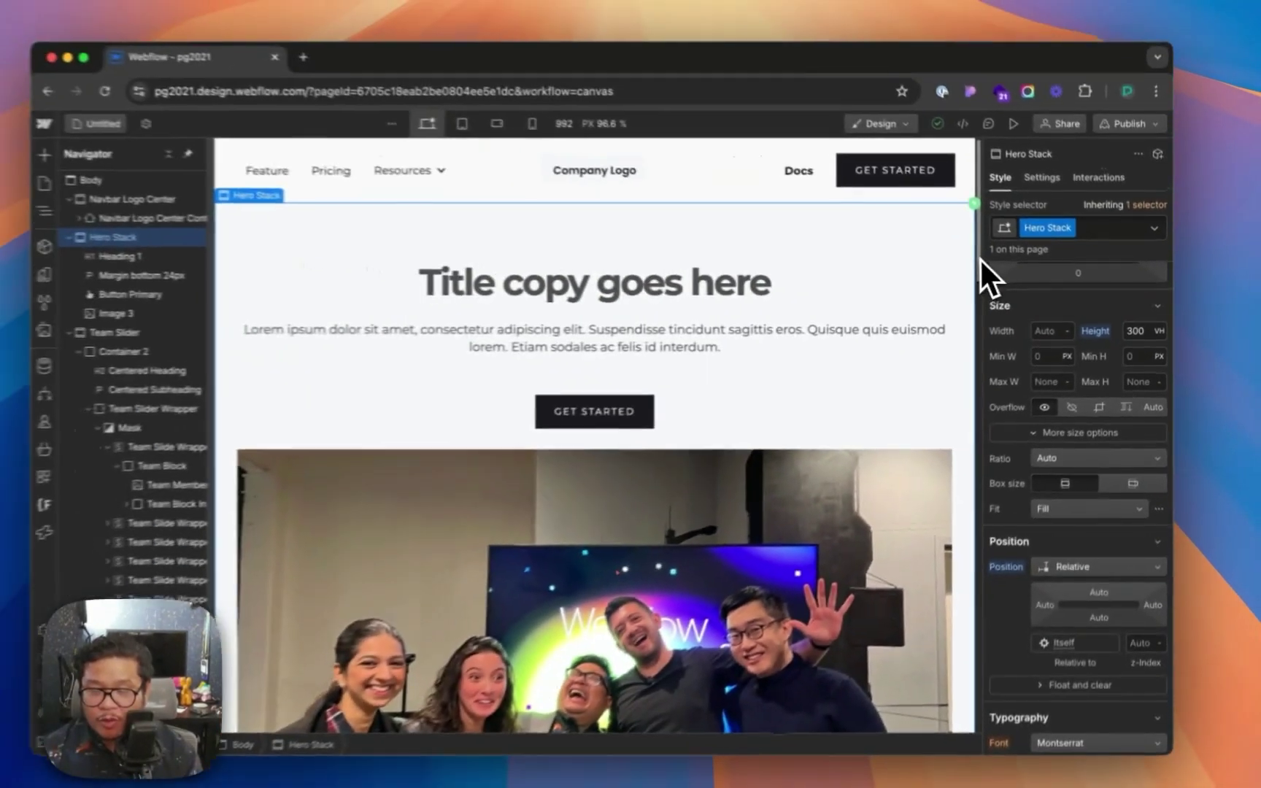
{"action": "scroll", "coordinate": [977, 292], "scroll_direction": "down", "scroll_amount": 3}
{"action": "left_click_drag", "start_coordinate": [988, 317], "coordinate": [1002, 224]}
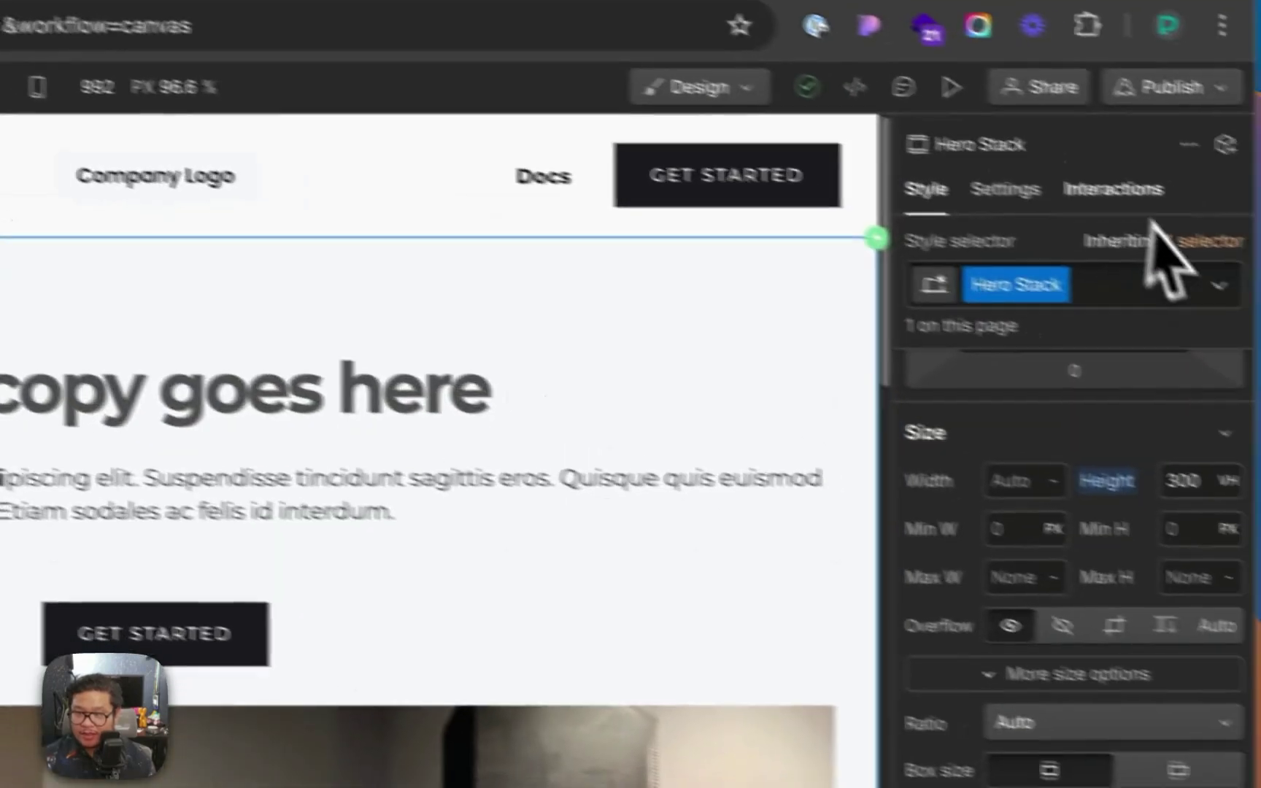
{"action": "left_click", "coordinate": [1112, 186]}
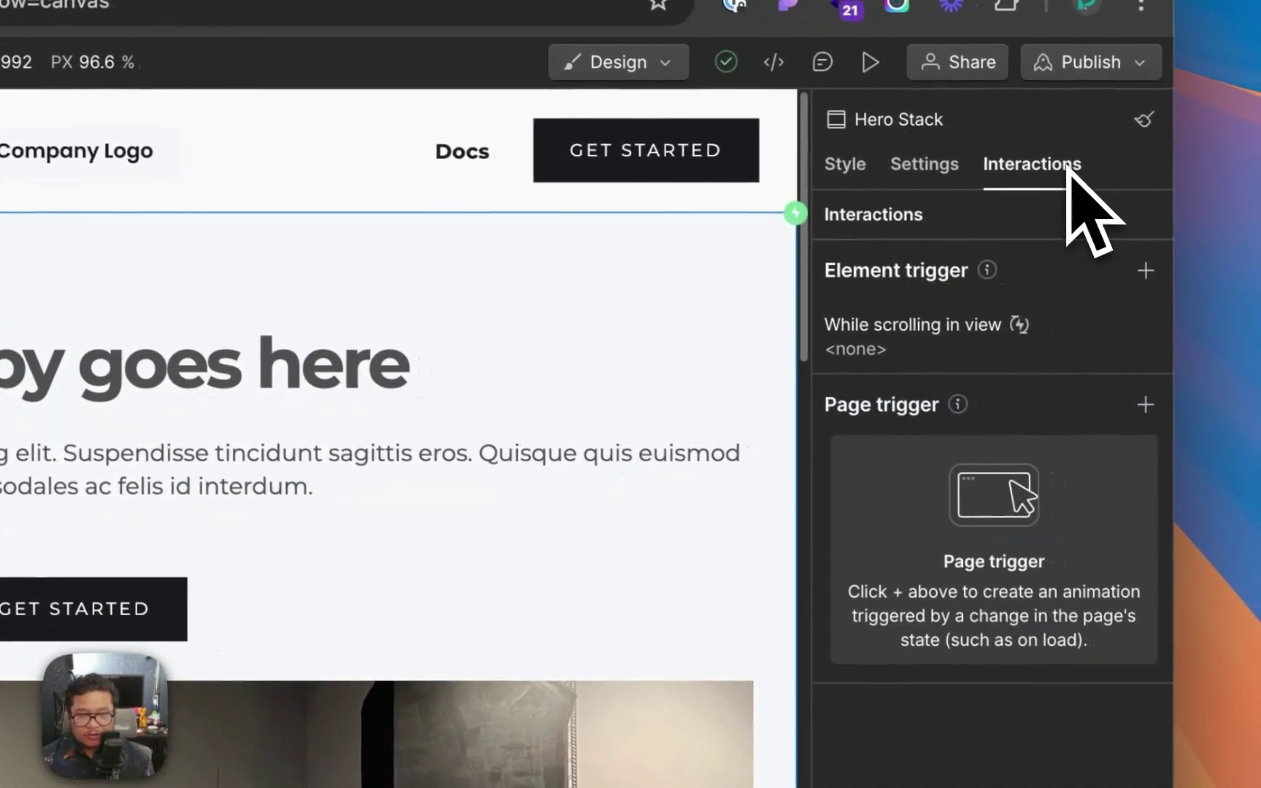
{"action": "left_click", "coordinate": [1148, 324]}
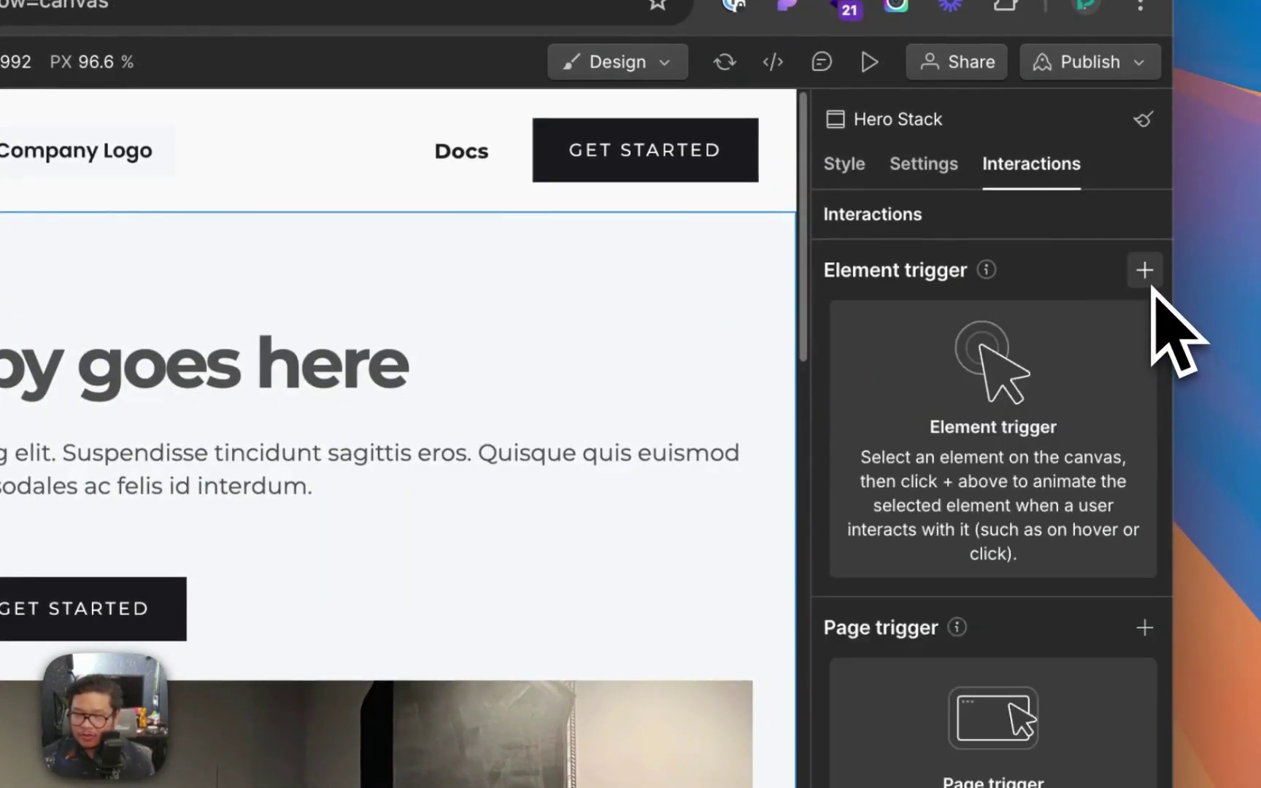
{"action": "left_click", "coordinate": [1150, 285]}
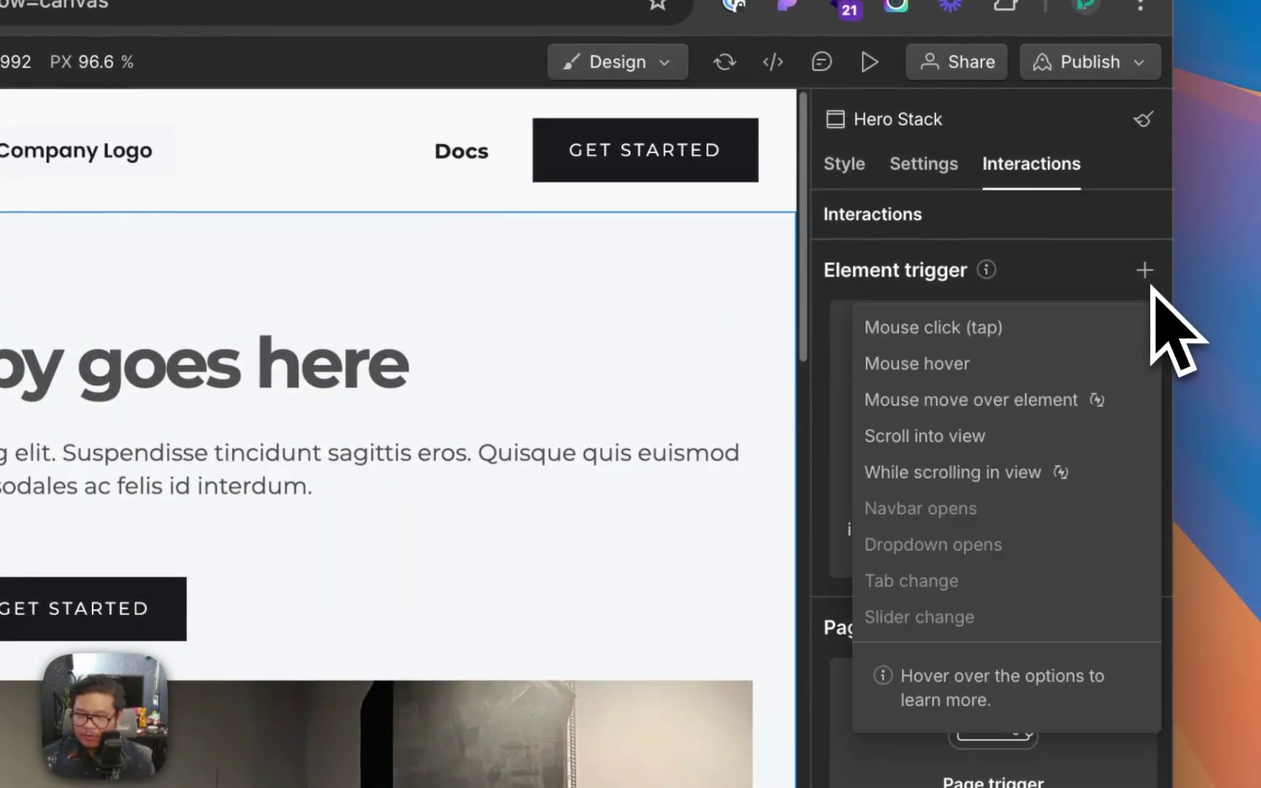
{"action": "left_click", "coordinate": [979, 482]}
{"action": "left_click", "coordinate": [962, 436]}
{"action": "left_click", "coordinate": [981, 494]}
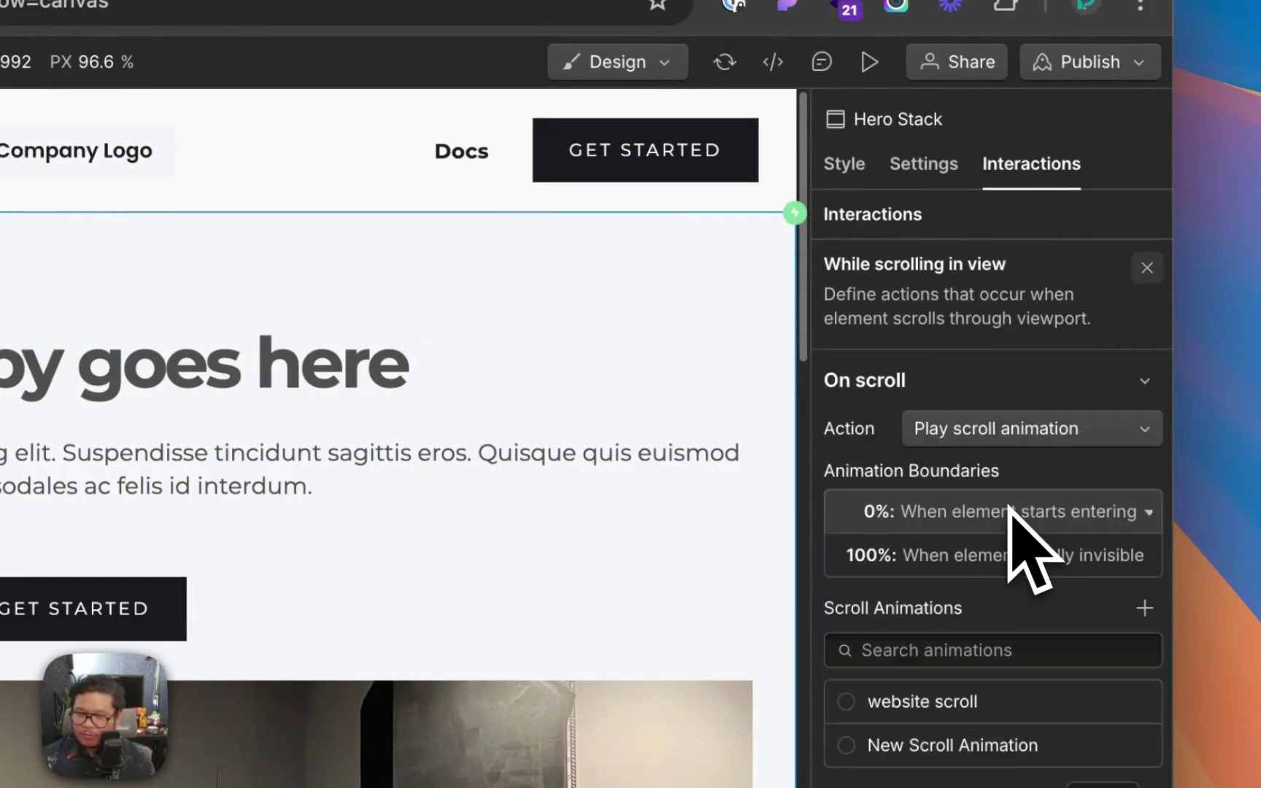
Create a new scroll animation named "scrolling effect" for the Hero Stack's trigger.
{"action": "left_click", "coordinate": [1146, 610]}
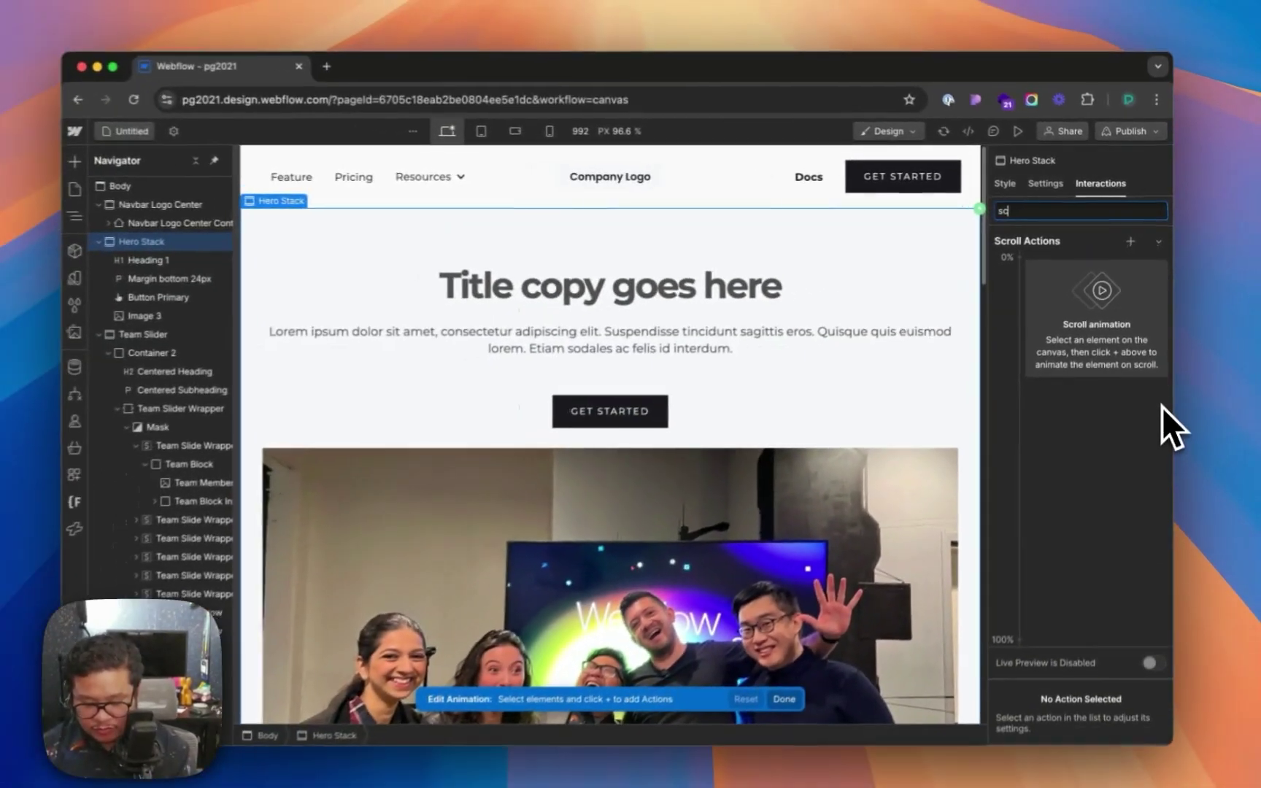
{"action": "type", "text": "scrolling e"}
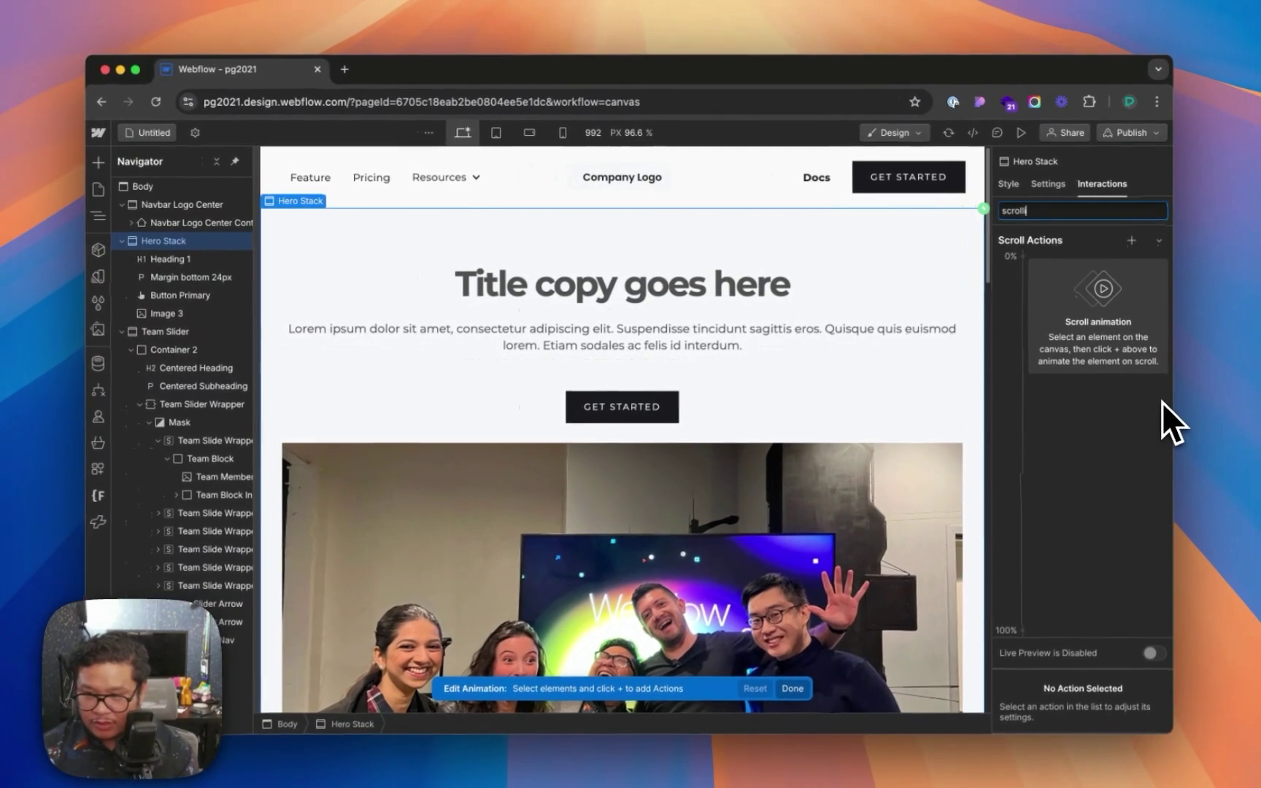
{"action": "type", "text": "ffect"}
{"action": "key", "text": "Return"}
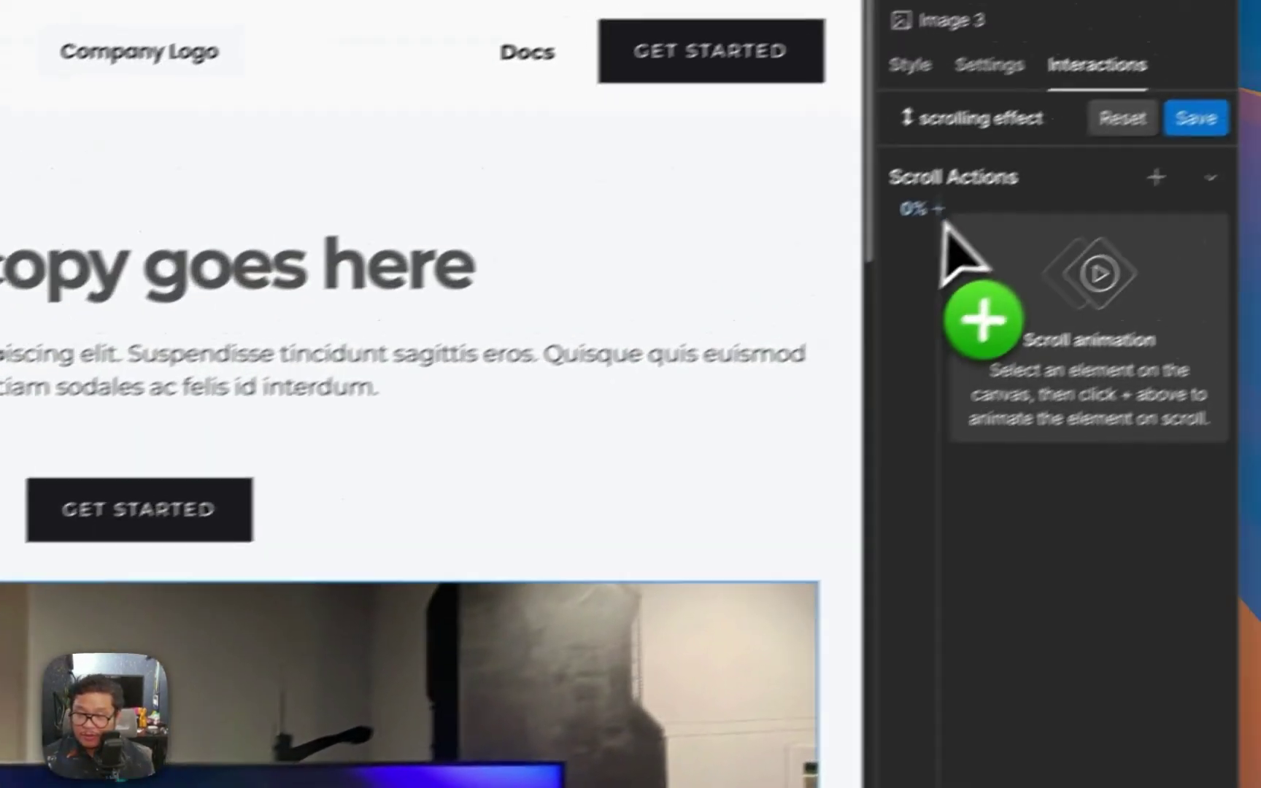
Add a Scale action for the group image and set its 100% keyframe to a scale of 1.5.
{"action": "left_click", "coordinate": [936, 209]}
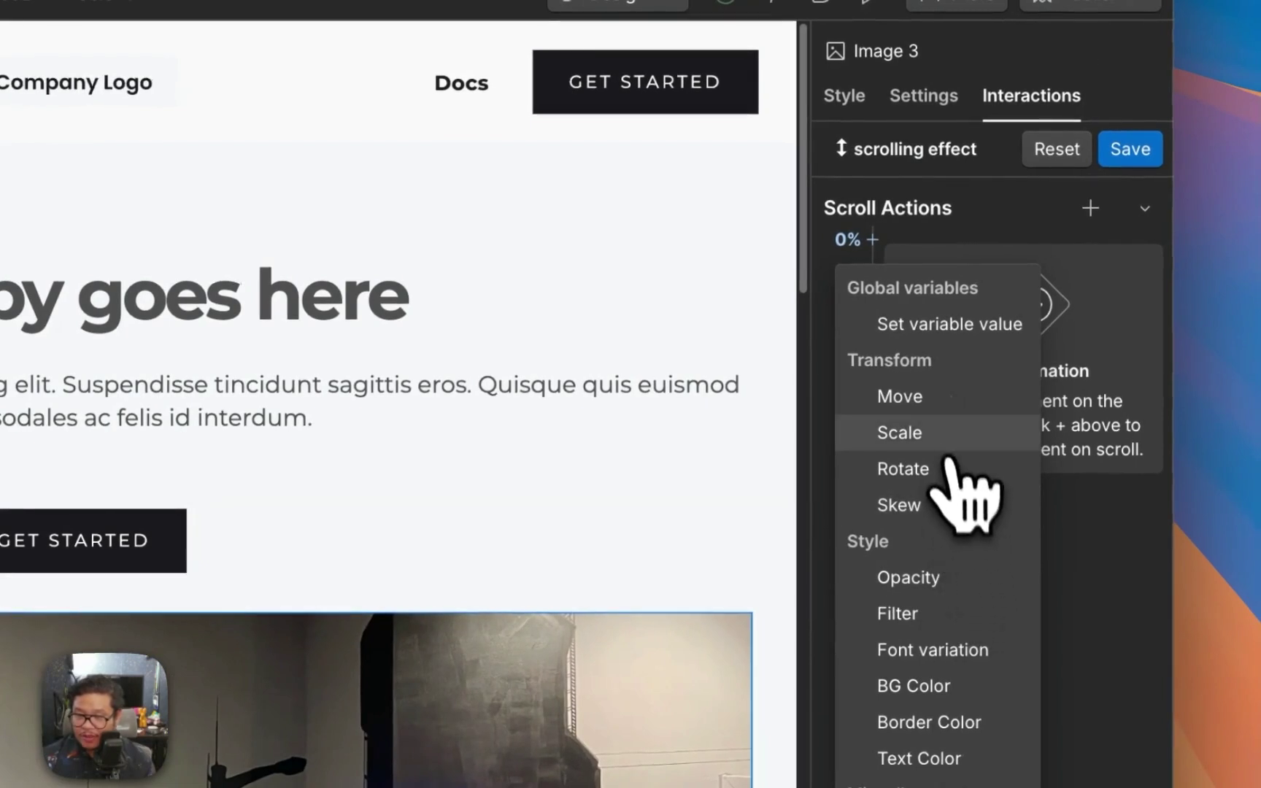
{"action": "left_click", "coordinate": [945, 438]}
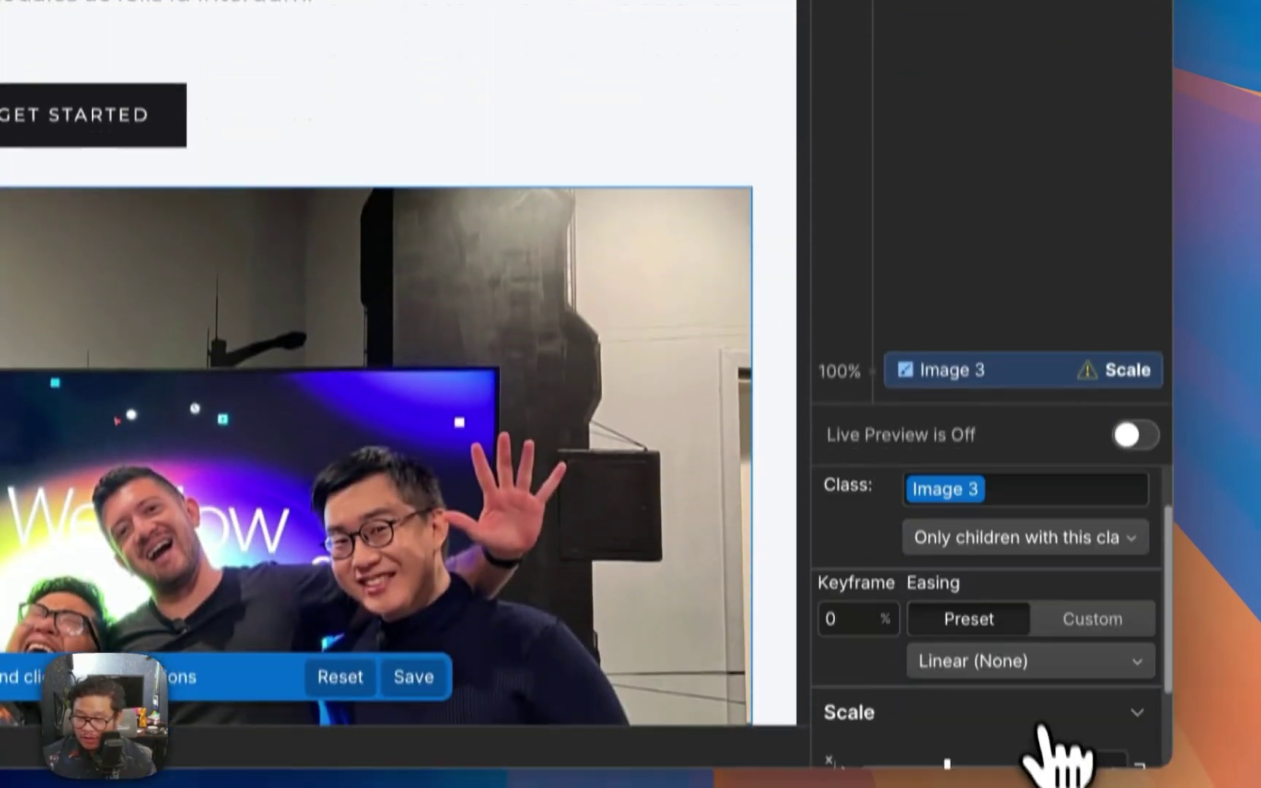
{"action": "scroll", "coordinate": [1056, 730], "scroll_direction": "down", "scroll_amount": 2}
{"action": "left_click", "coordinate": [1080, 622]}
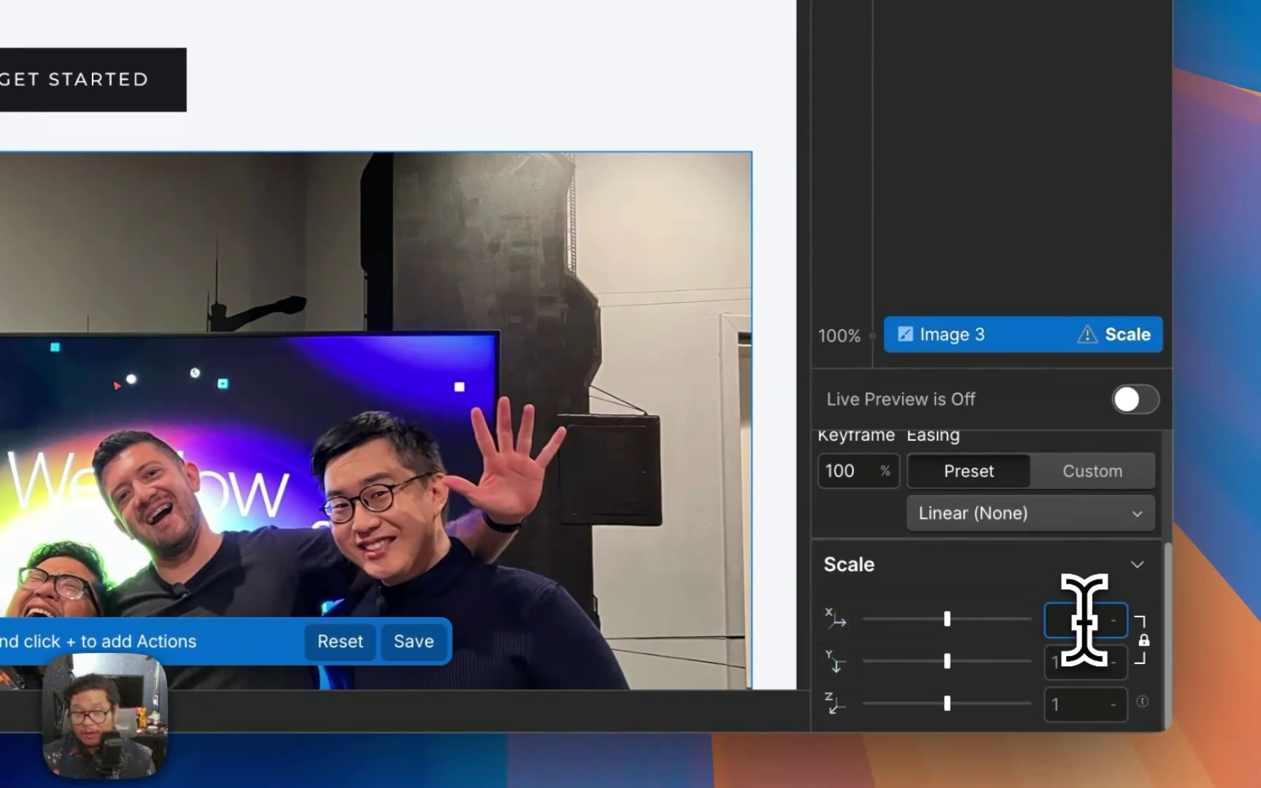
{"action": "type", "text": "1.5"}
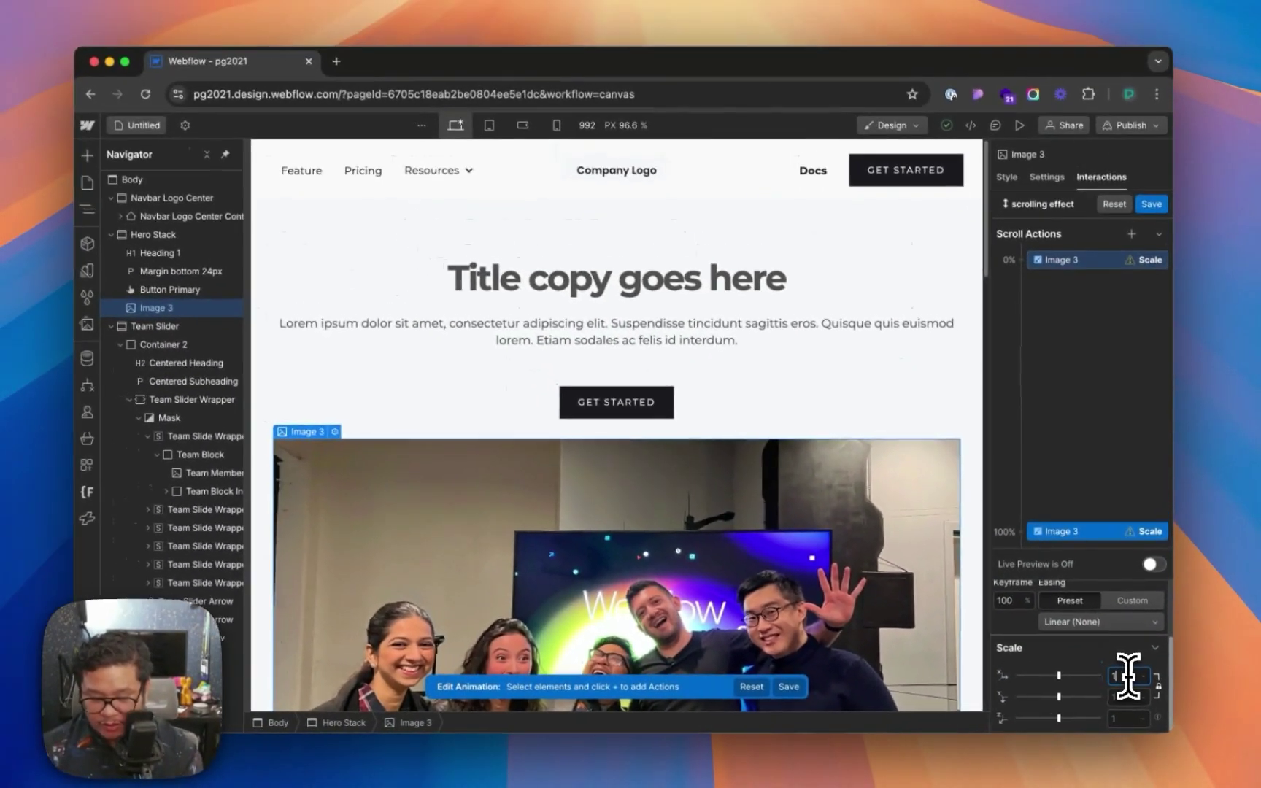
{"action": "key", "text": "Return"}
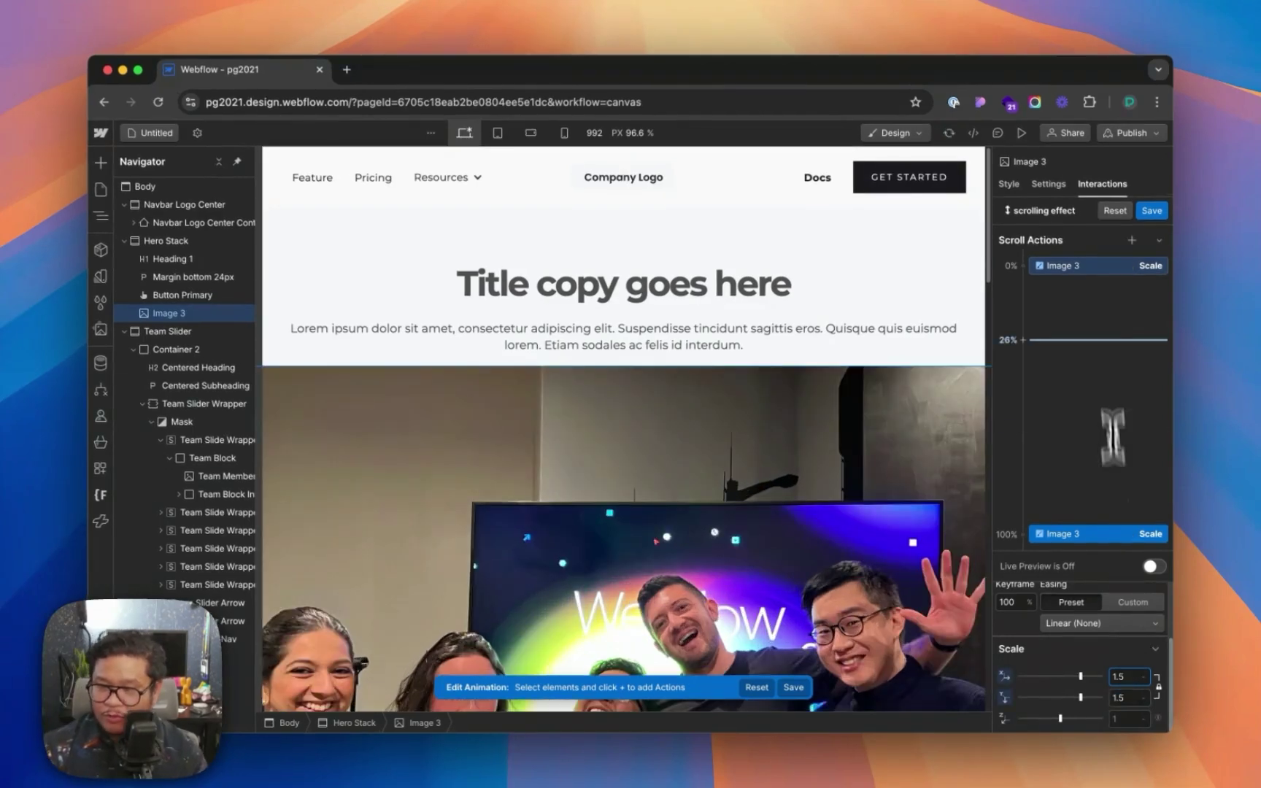
Add an Opacity action for the image at 0%, duplicate it to the 100% keyframe, and set that keyframe's opacity to 0%.
{"action": "left_click", "coordinate": [1023, 267]}
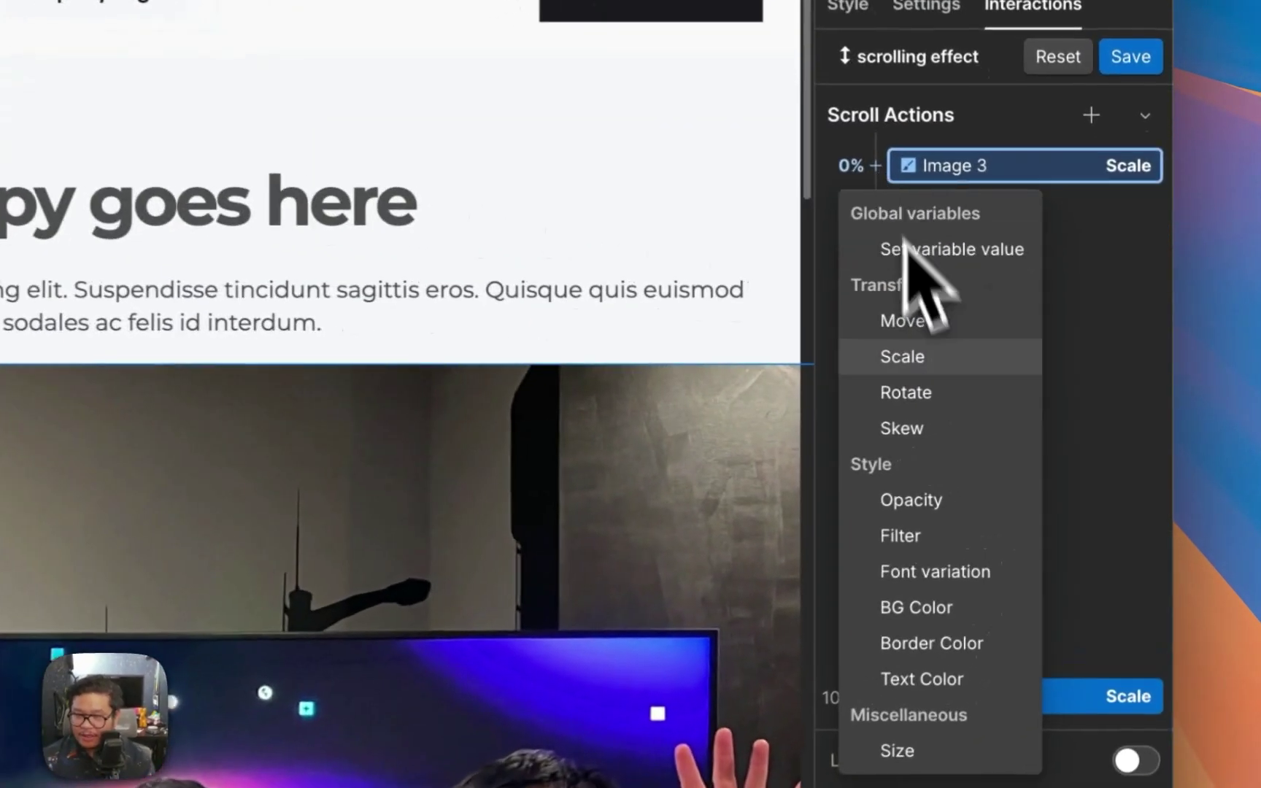
{"action": "left_click", "coordinate": [1065, 427]}
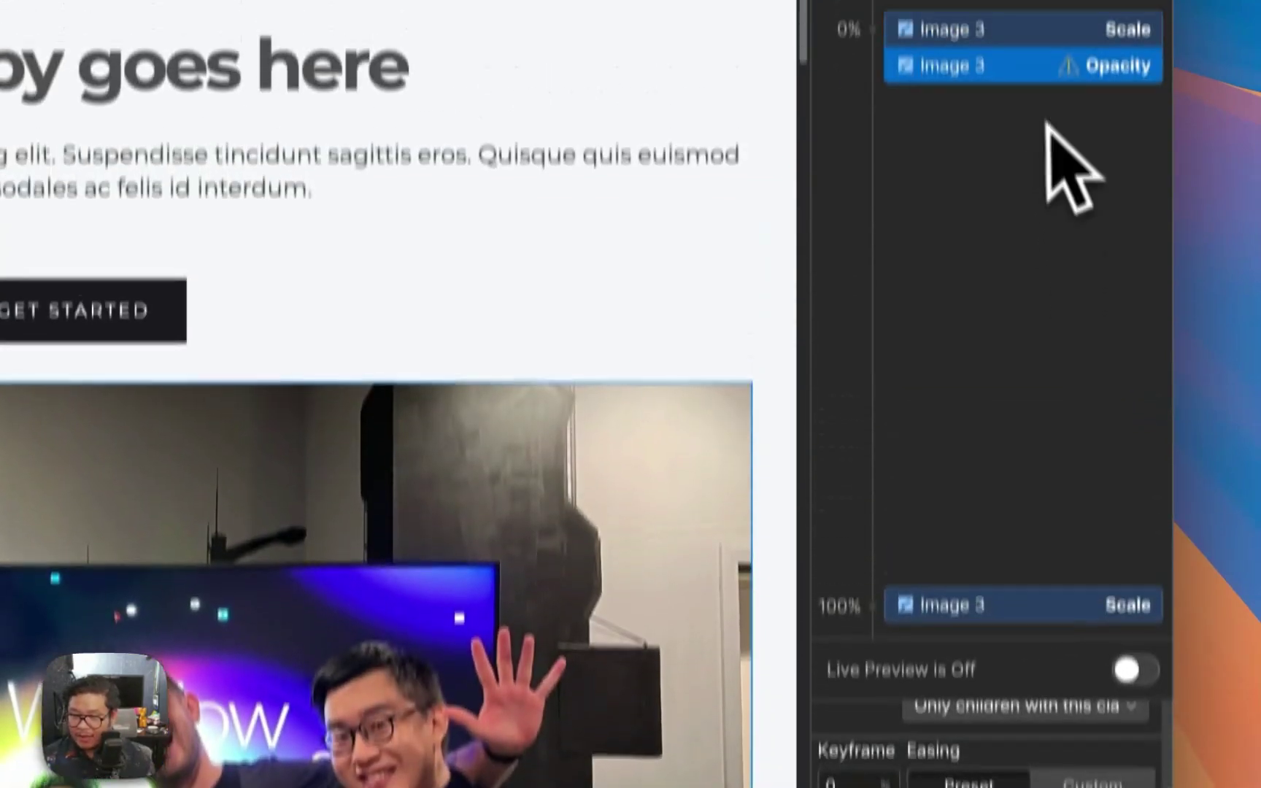
{"action": "right_click", "coordinate": [1029, 142]}
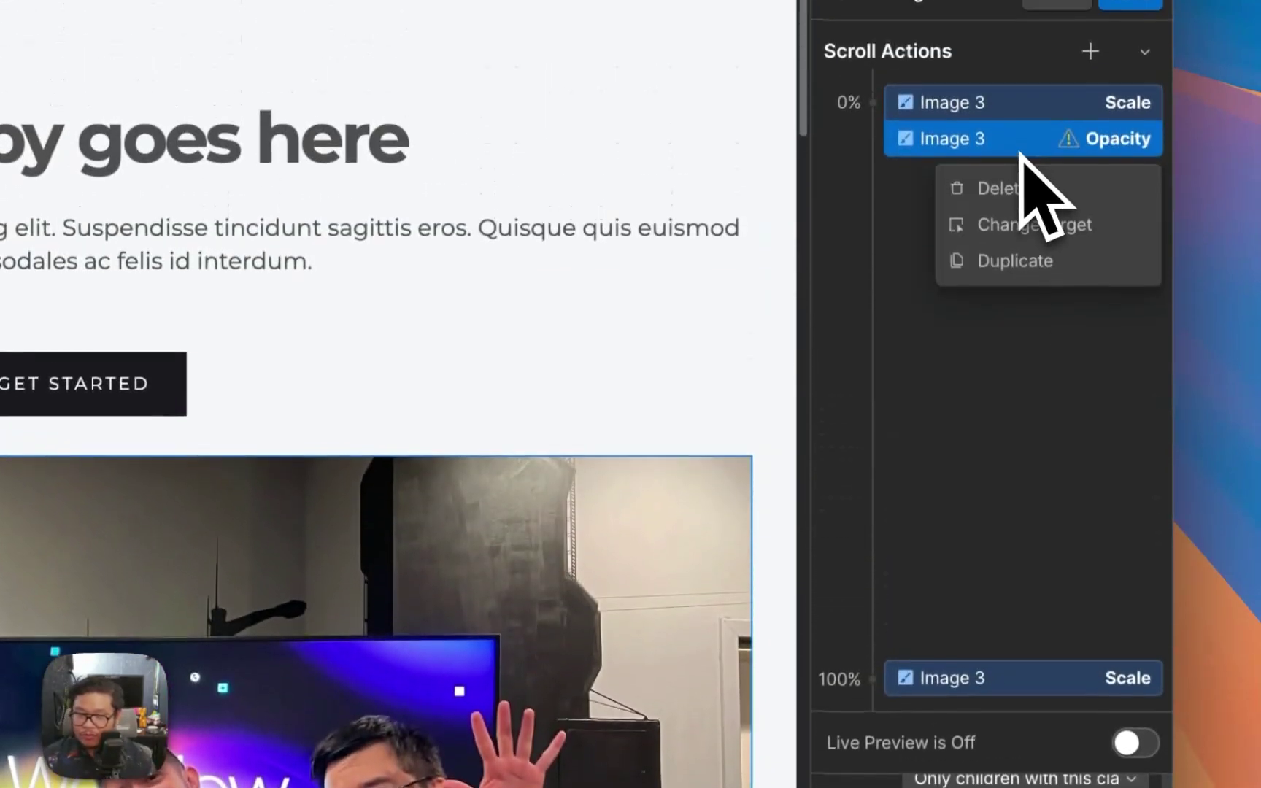
{"action": "left_click", "coordinate": [1080, 264]}
{"action": "left_click_drag", "start_coordinate": [1013, 583], "coordinate": [1016, 698]}
{"action": "left_click", "coordinate": [1107, 704]}
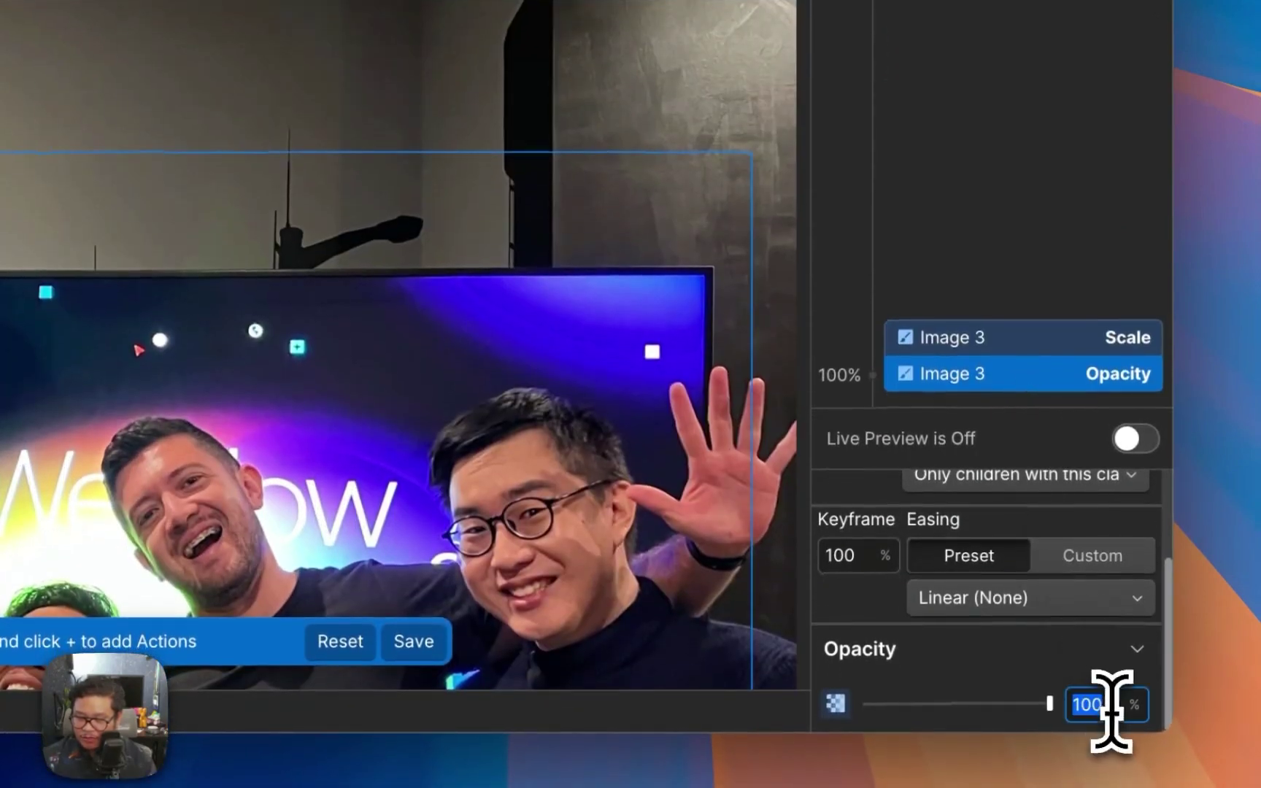
{"action": "type", "text": "0"}
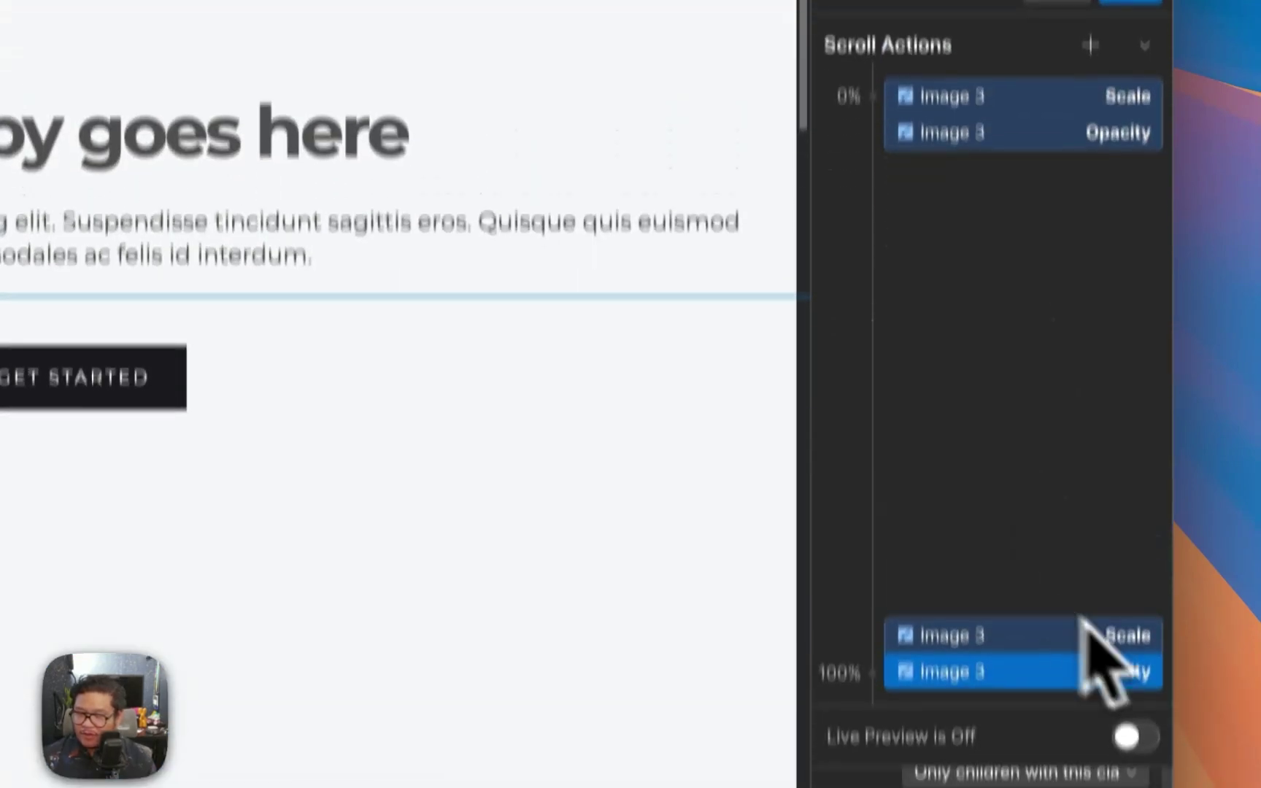
Turn on live preview and scroll through the page to test the image's scale and fade animation.
{"action": "left_click", "coordinate": [1135, 737]}
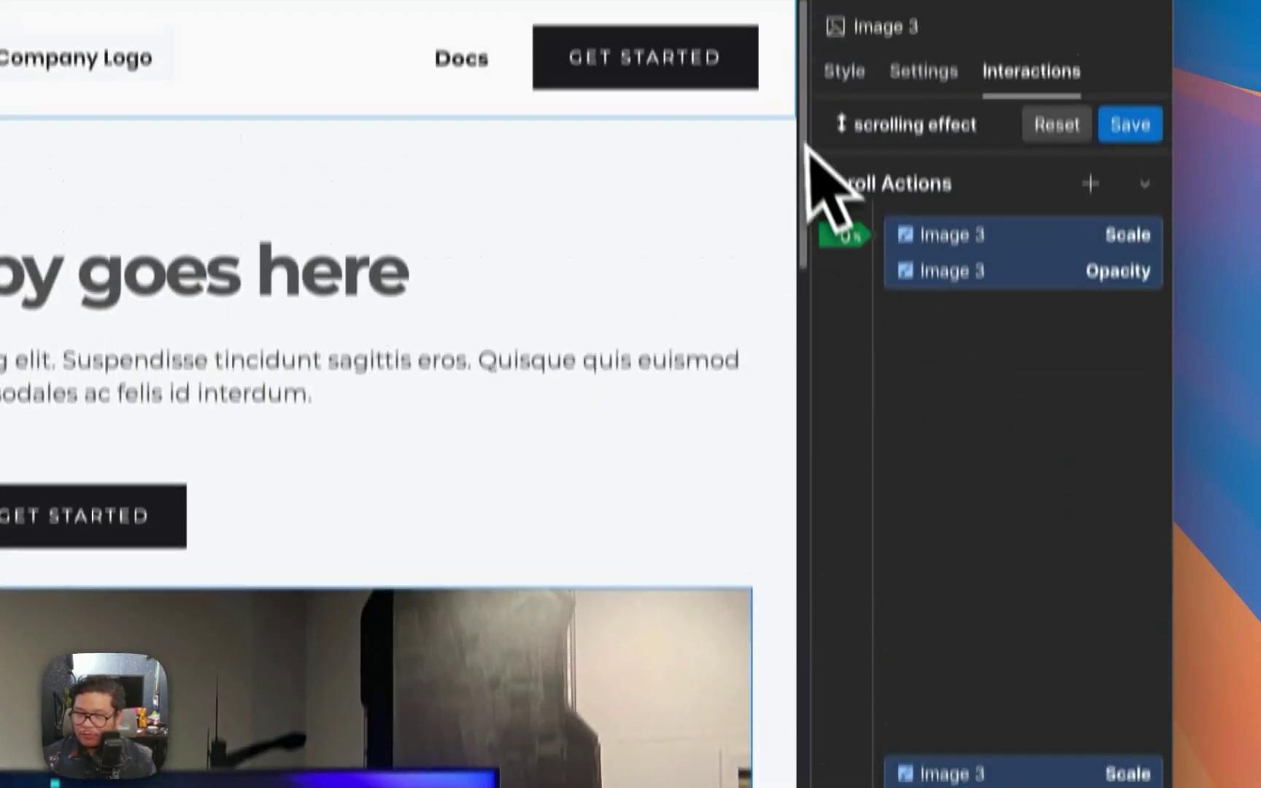
{"action": "mouse_move", "coordinate": [805, 162]}
{"action": "left_mouse_down"}
{"action": "mouse_move", "coordinate": [814, 554]}
{"action": "mouse_move", "coordinate": [779, 787]}
{"action": "left_mouse_up"}
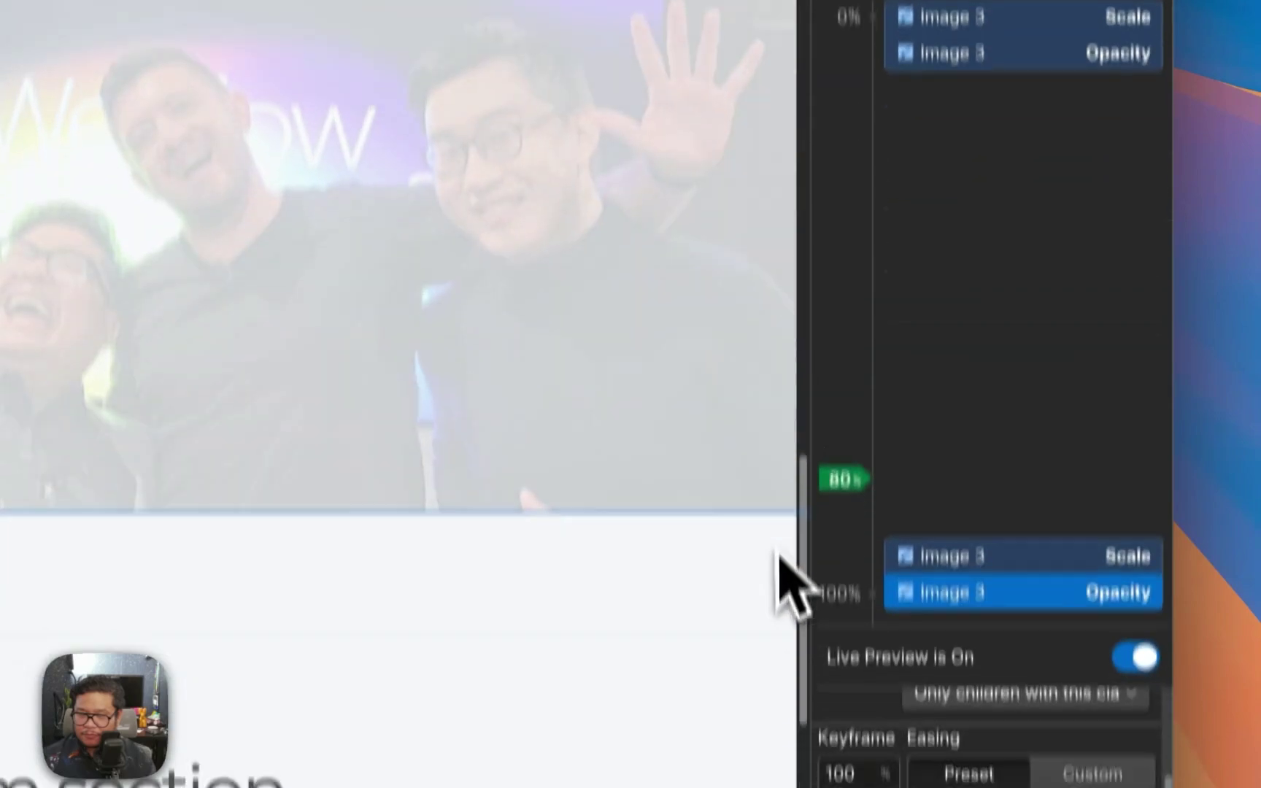
{"action": "scroll", "coordinate": [734, 443], "scroll_direction": "up", "scroll_amount": 10}
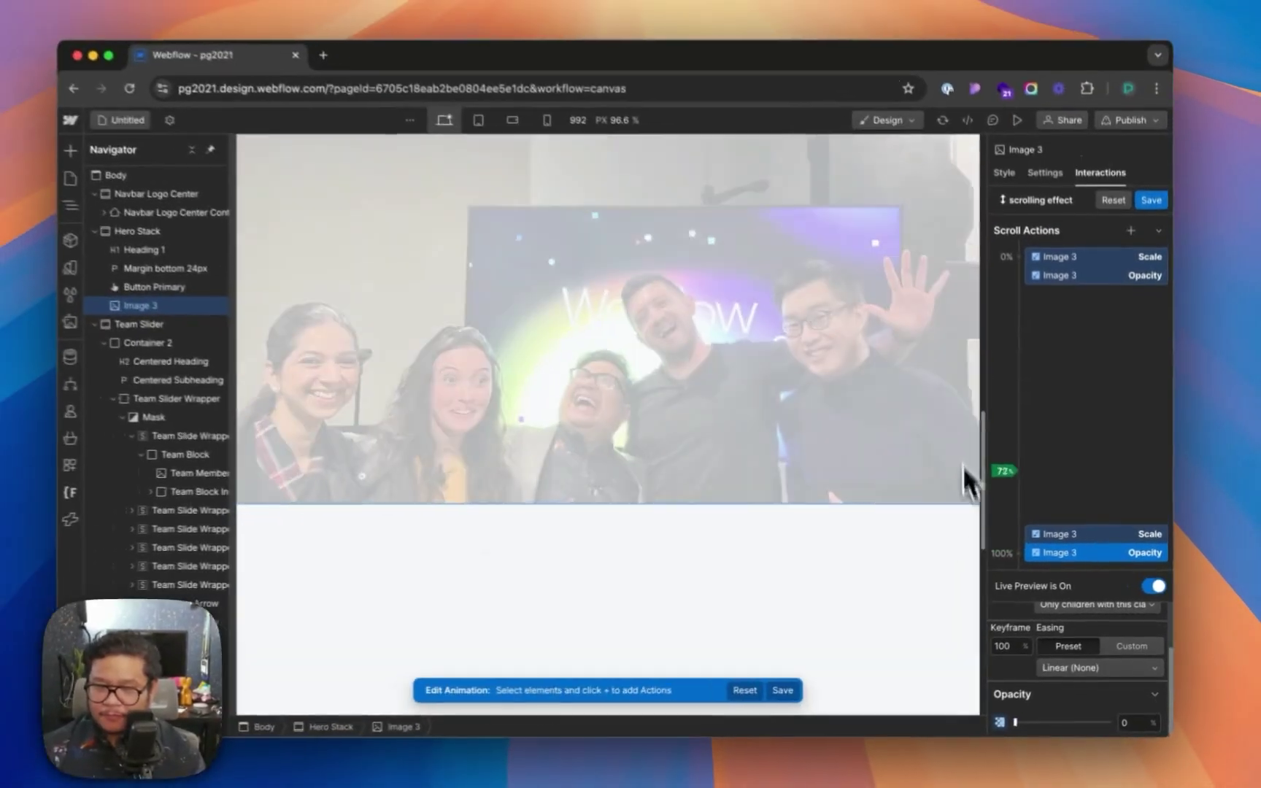
{"action": "scroll", "coordinate": [948, 164], "scroll_direction": "down", "scroll_amount": 10}
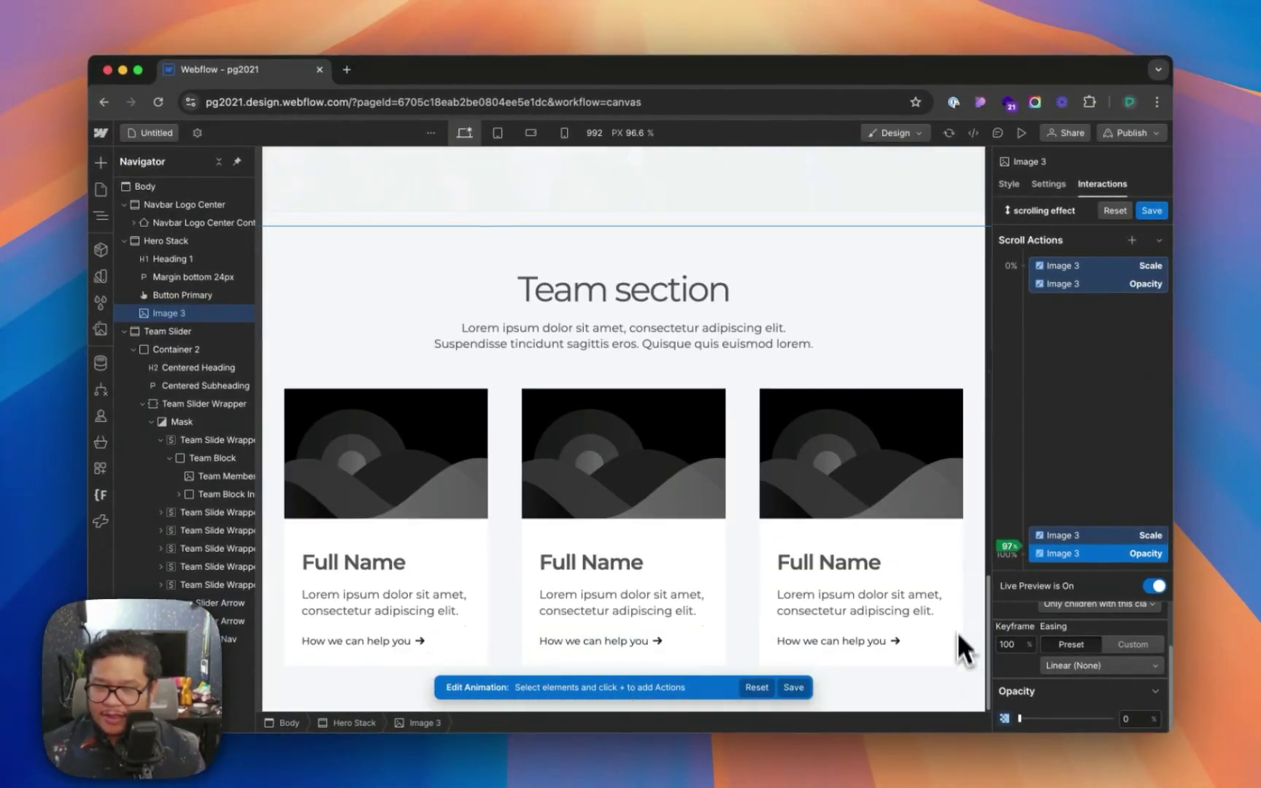
{"action": "scroll", "coordinate": [957, 631], "scroll_direction": "up", "scroll_amount": 10}
Retime the image's Scale and Opacity actions, moving the starting pair to 42% and the ending pair to 64%.
{"action": "left_click", "coordinate": [1069, 267]}
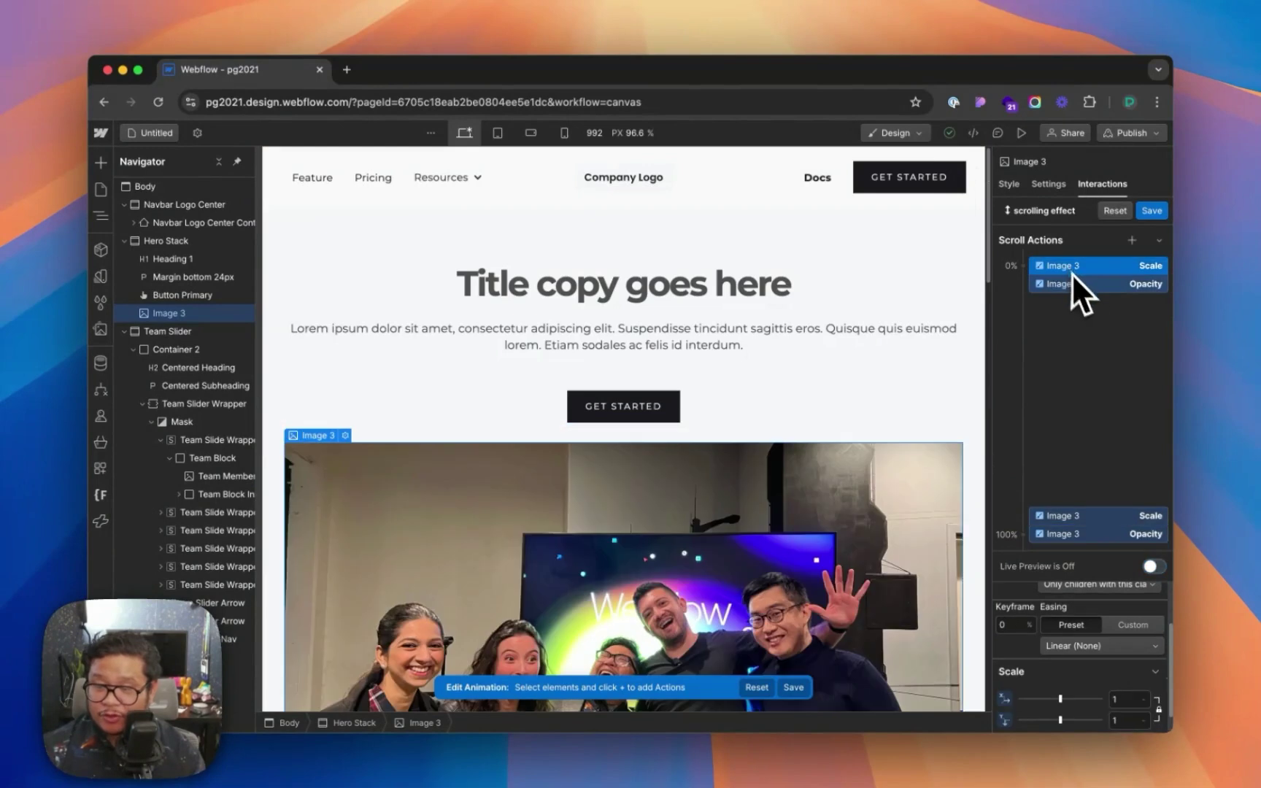
{"action": "left_click", "coordinate": [1083, 286], "text": "shift"}
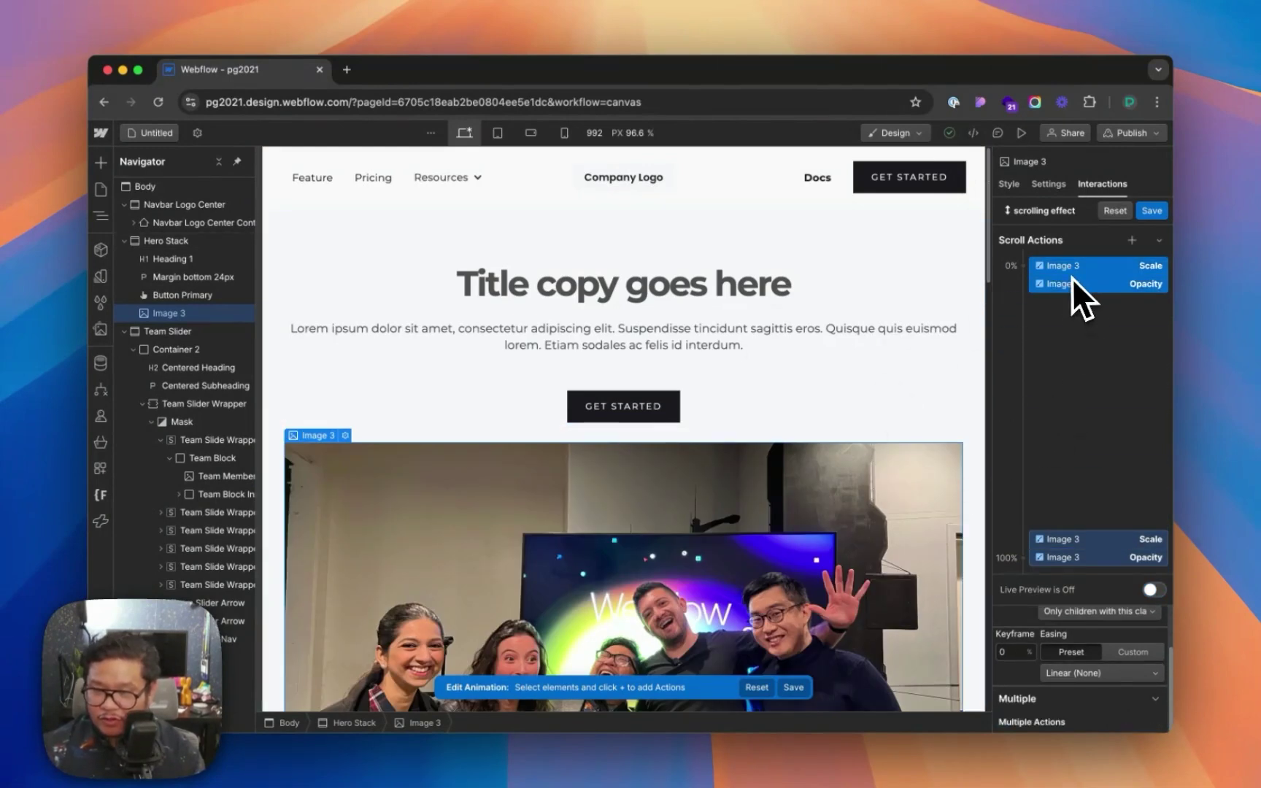
{"action": "left_click_drag", "start_coordinate": [1070, 268], "coordinate": [1080, 449]}
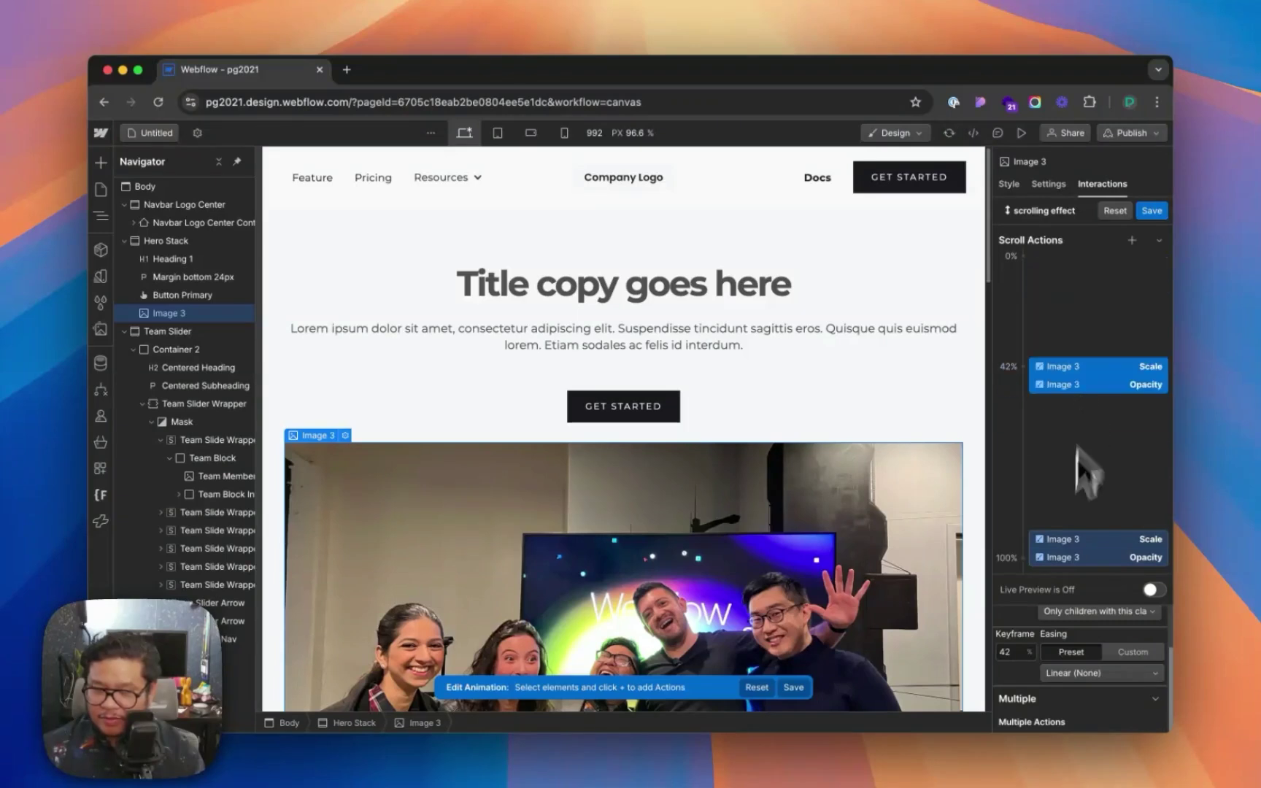
{"action": "left_click", "coordinate": [1081, 552]}
{"action": "left_click", "coordinate": [1085, 536], "text": "shift"}
{"action": "left_click_drag", "start_coordinate": [1084, 535], "coordinate": [1081, 448]}
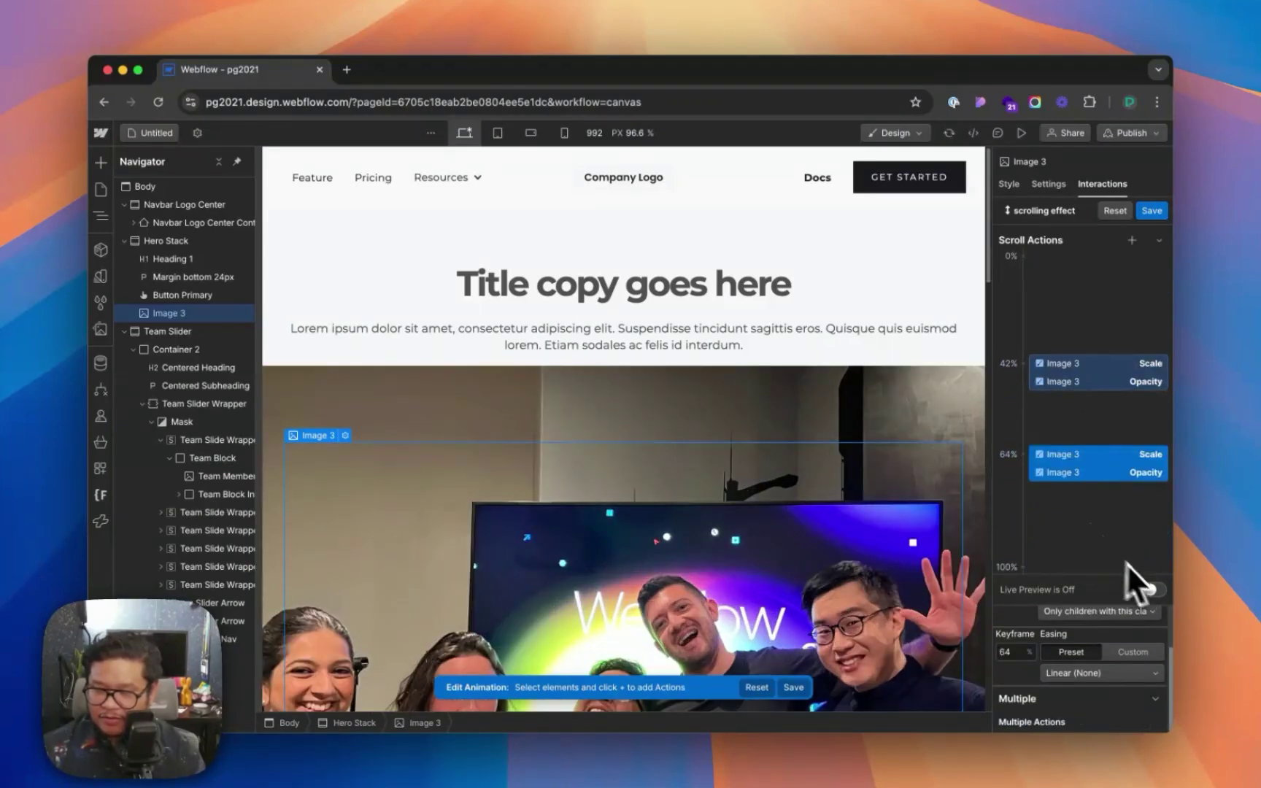
Test the retimed animation by scrolling with live preview on, and open the available actions for the 42% keyframe.
{"action": "left_click", "coordinate": [1153, 590]}
{"action": "mouse_move", "coordinate": [991, 184]}
{"action": "left_mouse_down"}
{"action": "mouse_move", "coordinate": [996, 657]}
{"action": "mouse_move", "coordinate": [988, 154]}
{"action": "left_mouse_up"}
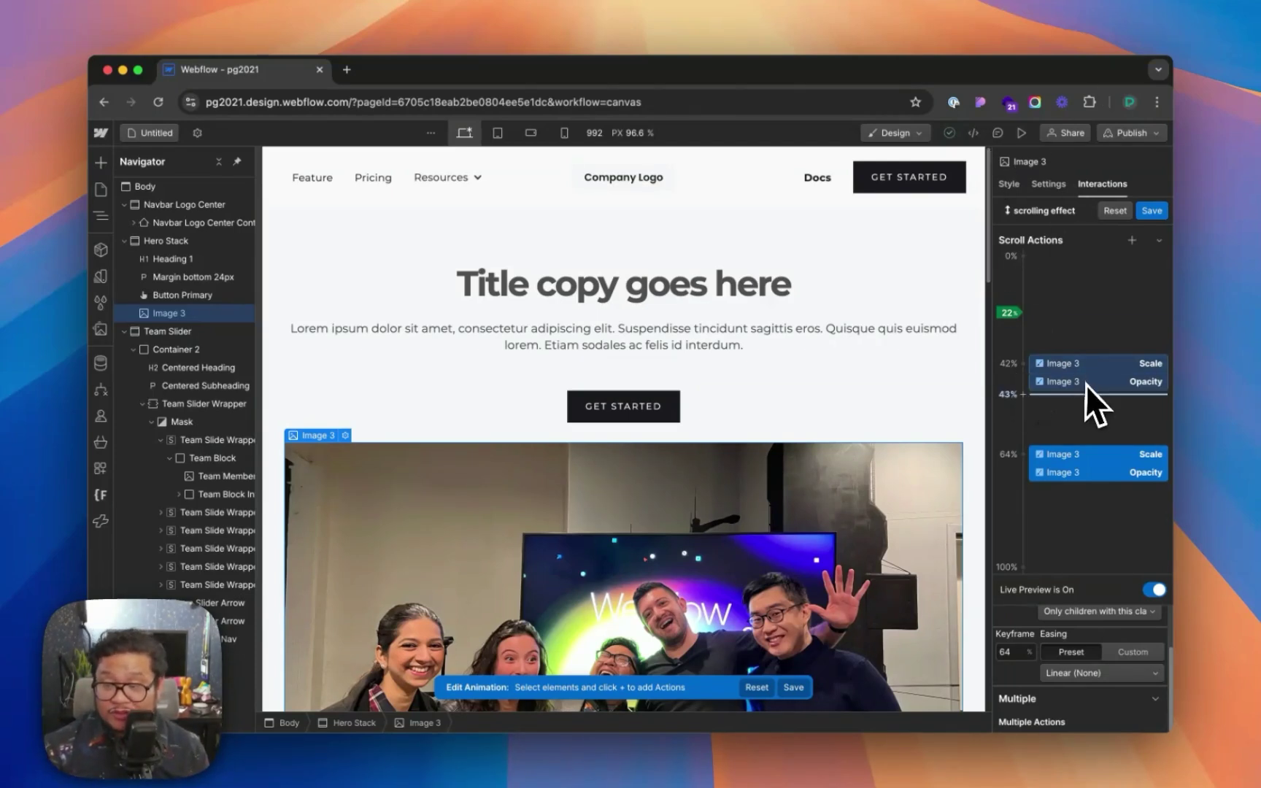
{"action": "left_click", "coordinate": [1024, 364]}
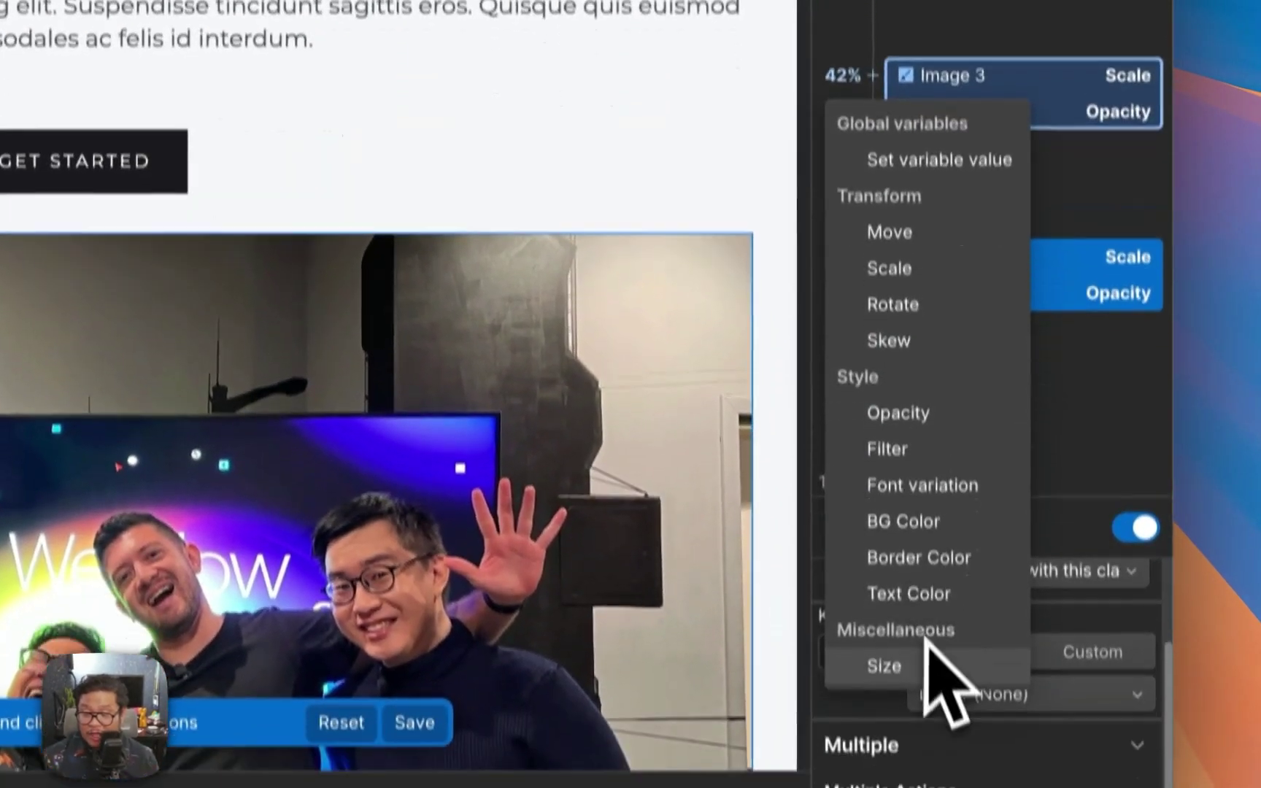